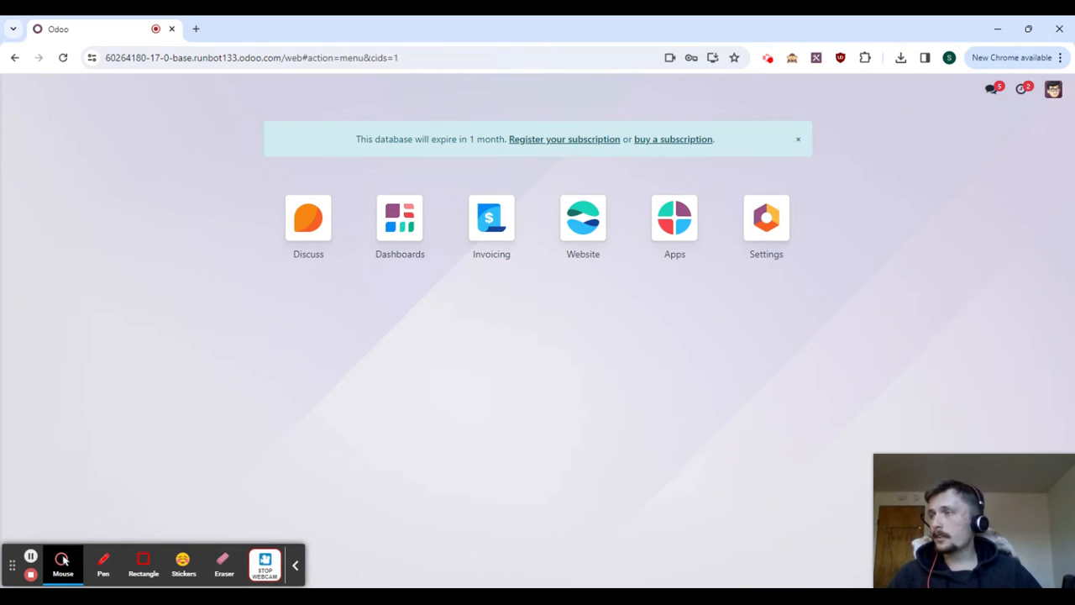
Step: Activate the Sales and Inventory apps together from the list of available modules
{"action": "left_click", "coordinate": [296, 566]}
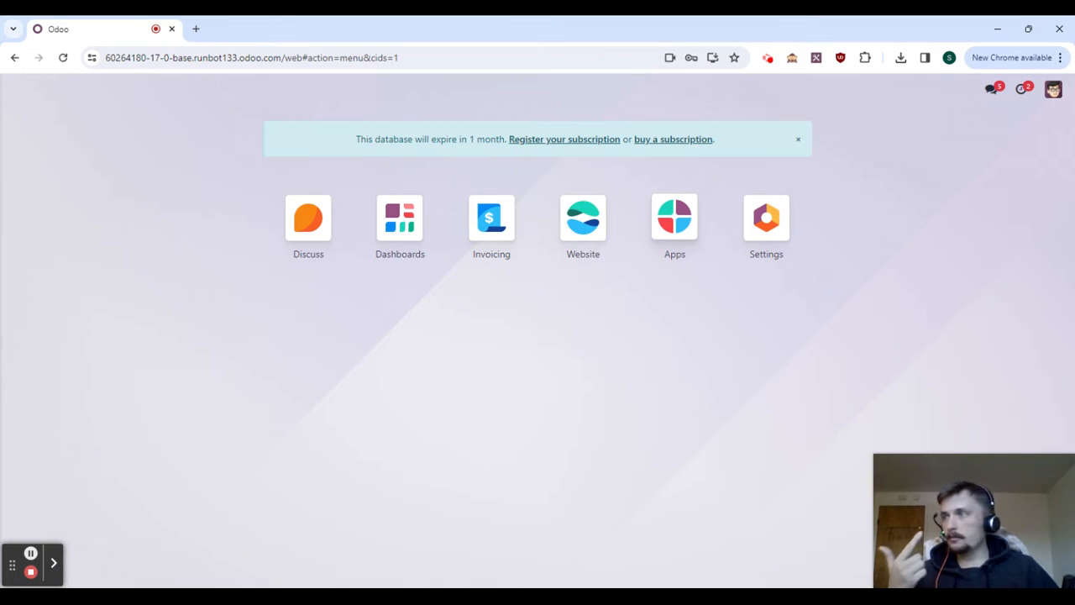
{"action": "left_click", "coordinate": [677, 220]}
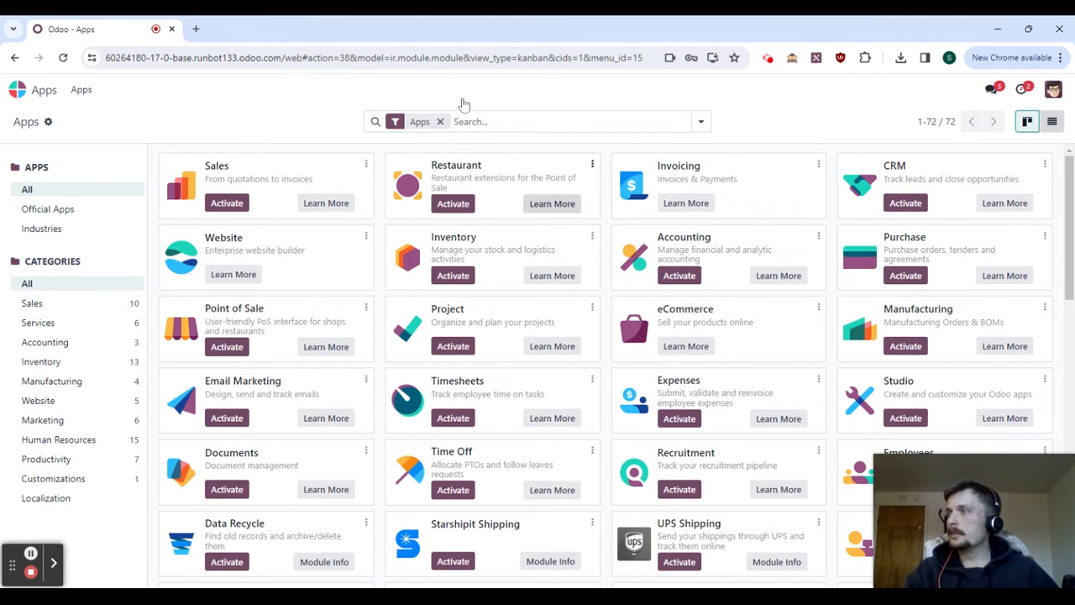
{"action": "left_click", "coordinate": [163, 185]}
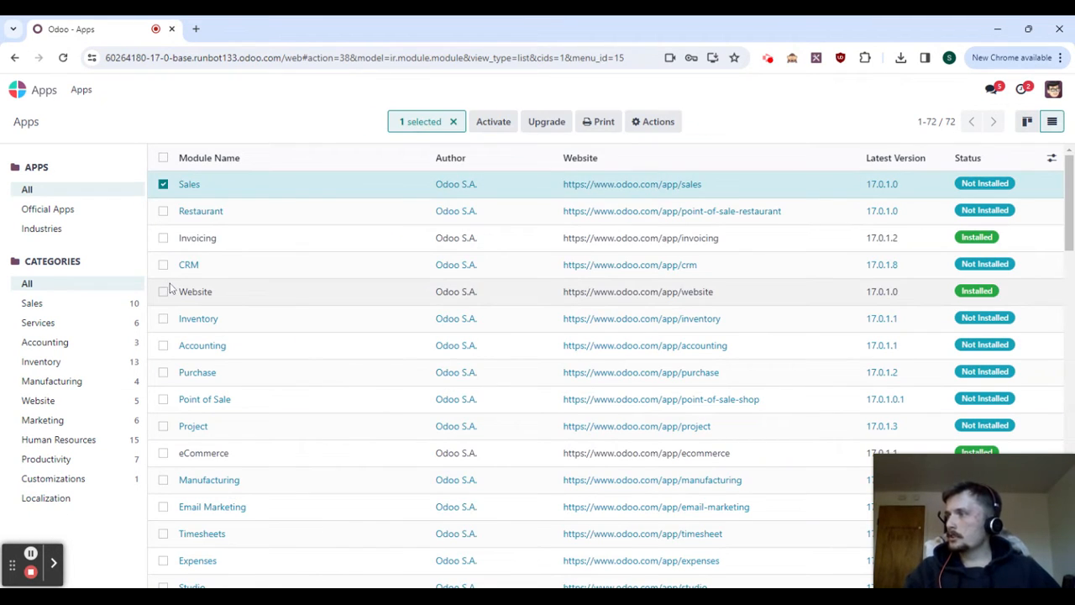
{"action": "left_click", "coordinate": [163, 319]}
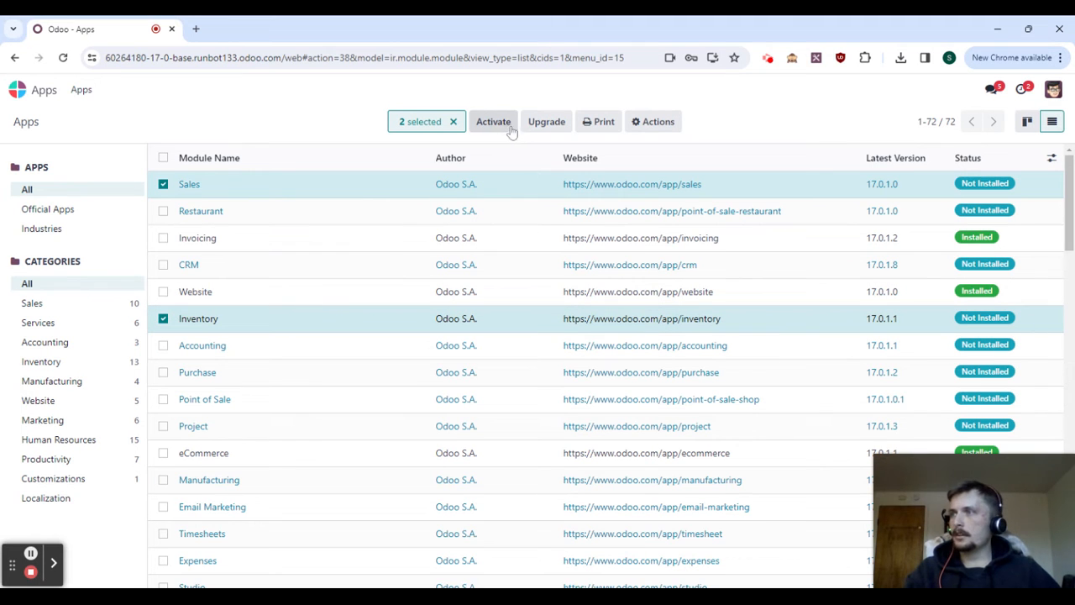
{"action": "left_click", "coordinate": [506, 126]}
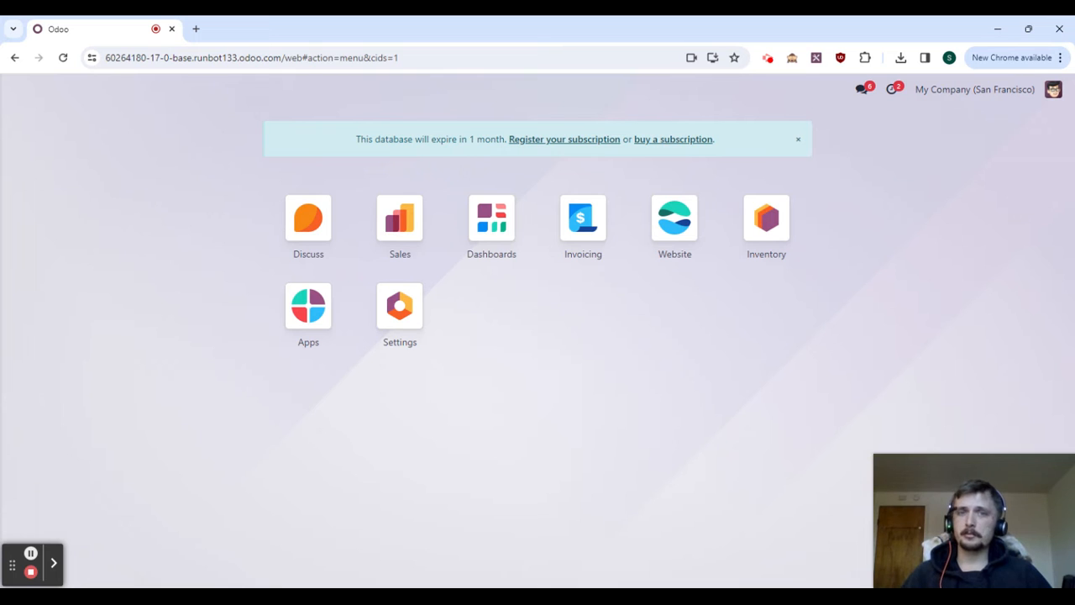
Step: Enable Packages and the FedEx Connector in the Inventory settings
{"action": "left_click", "coordinate": [725, 250]}
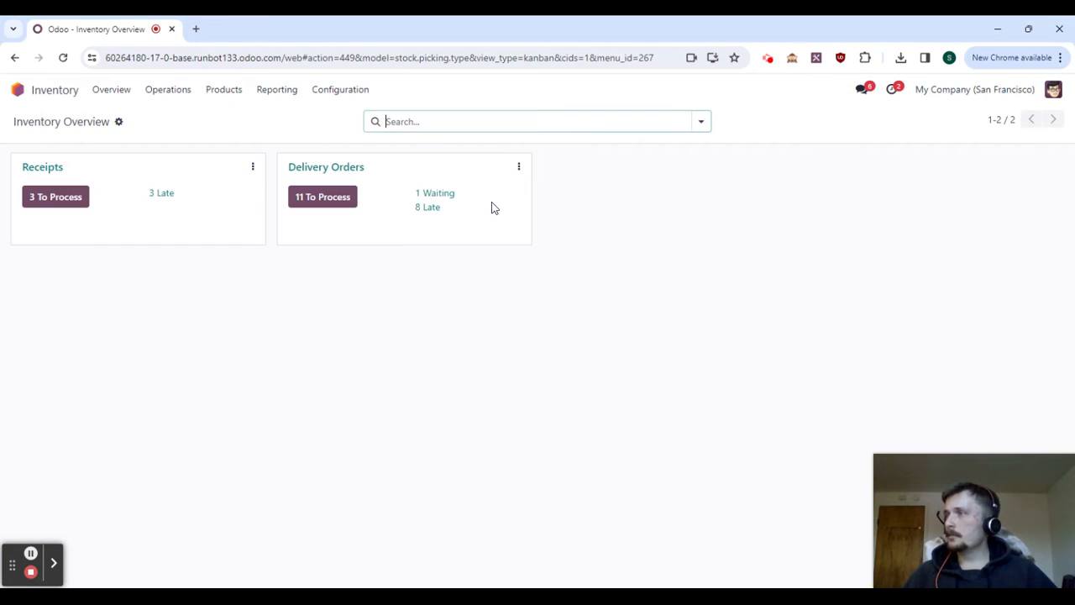
{"action": "left_click", "coordinate": [341, 91]}
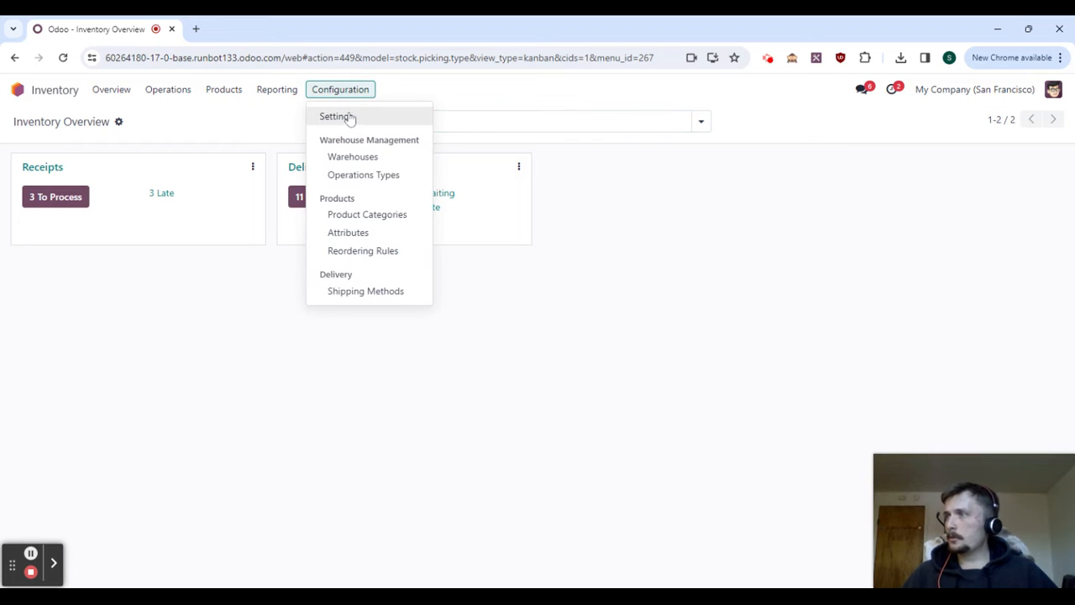
{"action": "left_click", "coordinate": [350, 118]}
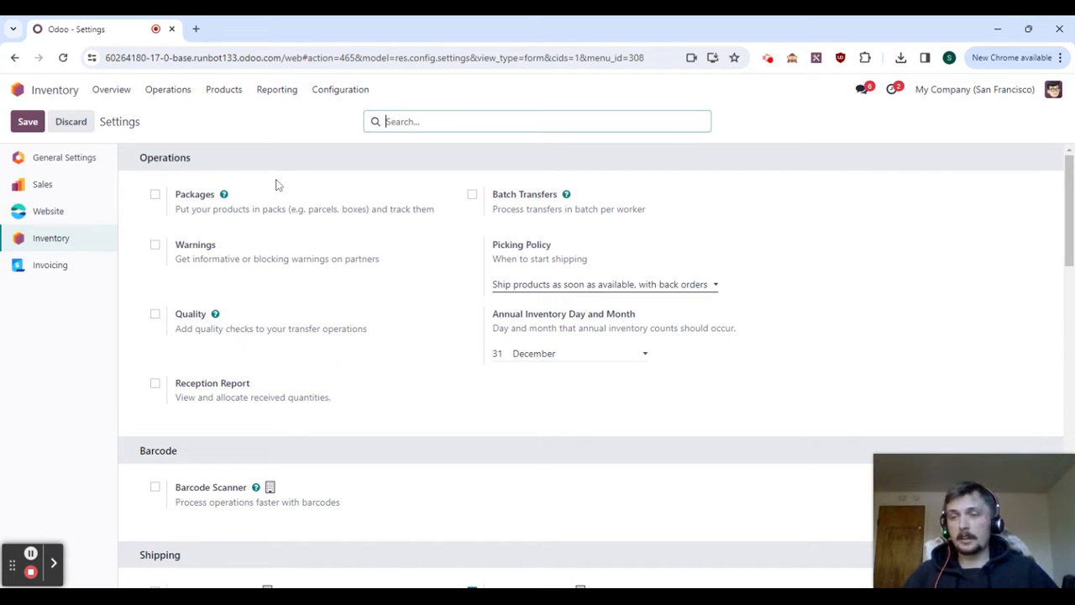
{"action": "left_click", "coordinate": [155, 194]}
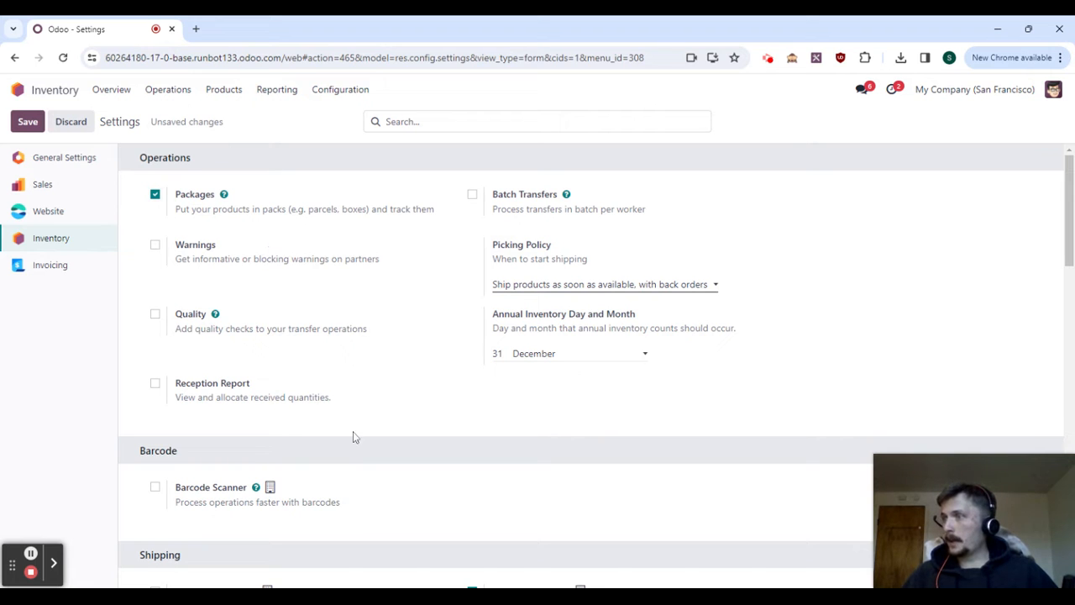
{"action": "scroll", "coordinate": [365, 470], "scroll_direction": "down", "scroll_amount": 5}
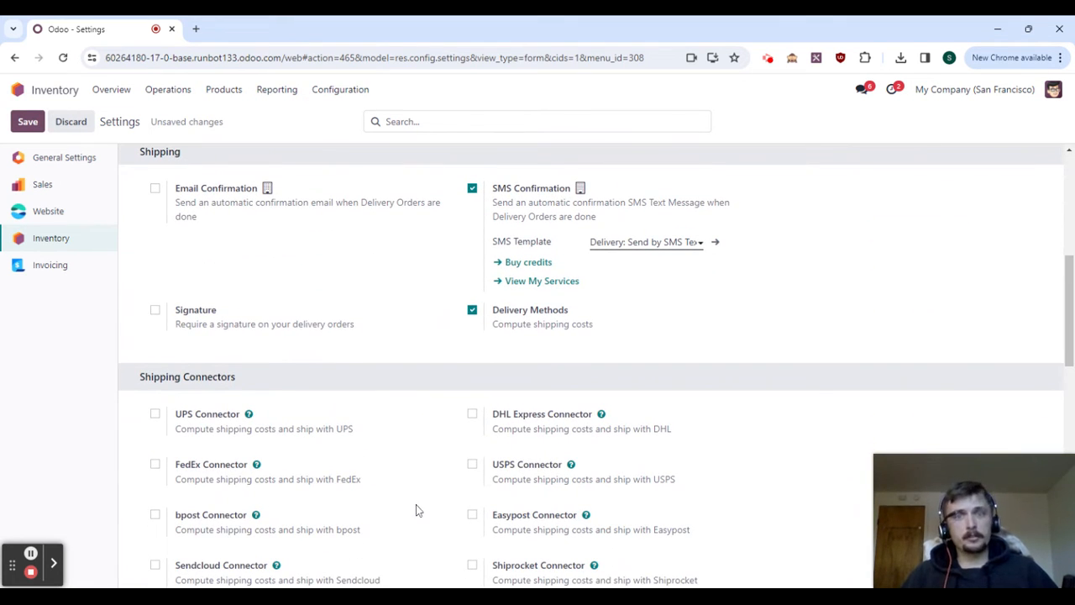
{"action": "left_click", "coordinate": [154, 463]}
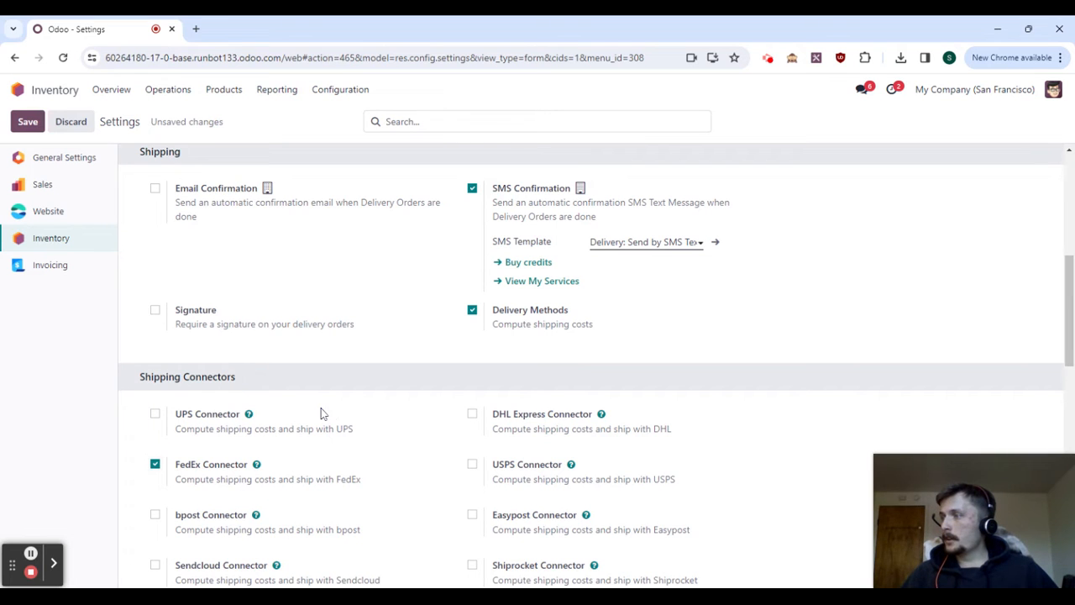
Step: Enable Multi-Step Routes along with Storage Locations in the Inventory settings and save the changes
{"action": "scroll", "coordinate": [321, 412], "scroll_direction": "down", "scroll_amount": 3}
{"action": "scroll", "coordinate": [319, 418], "scroll_direction": "down", "scroll_amount": 2}
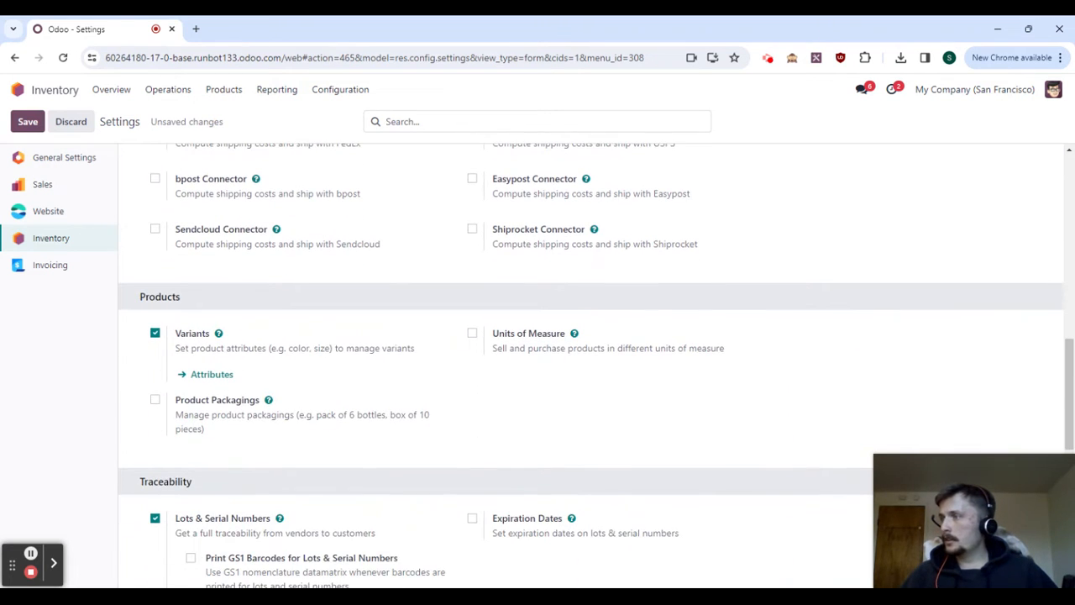
{"action": "scroll", "coordinate": [320, 419], "scroll_direction": "down", "scroll_amount": 5}
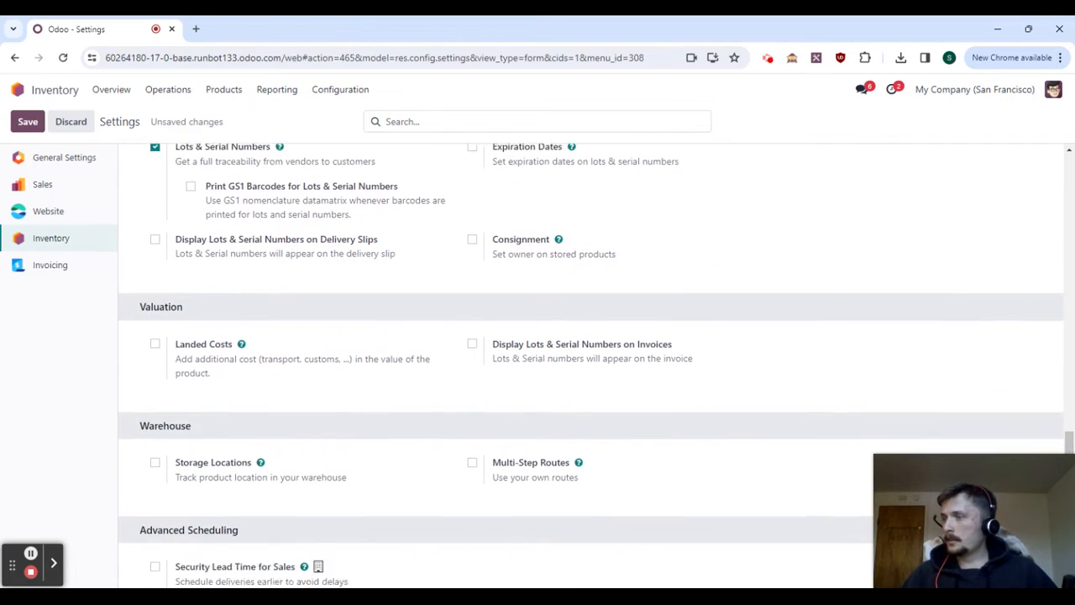
{"action": "left_click", "coordinate": [472, 431]}
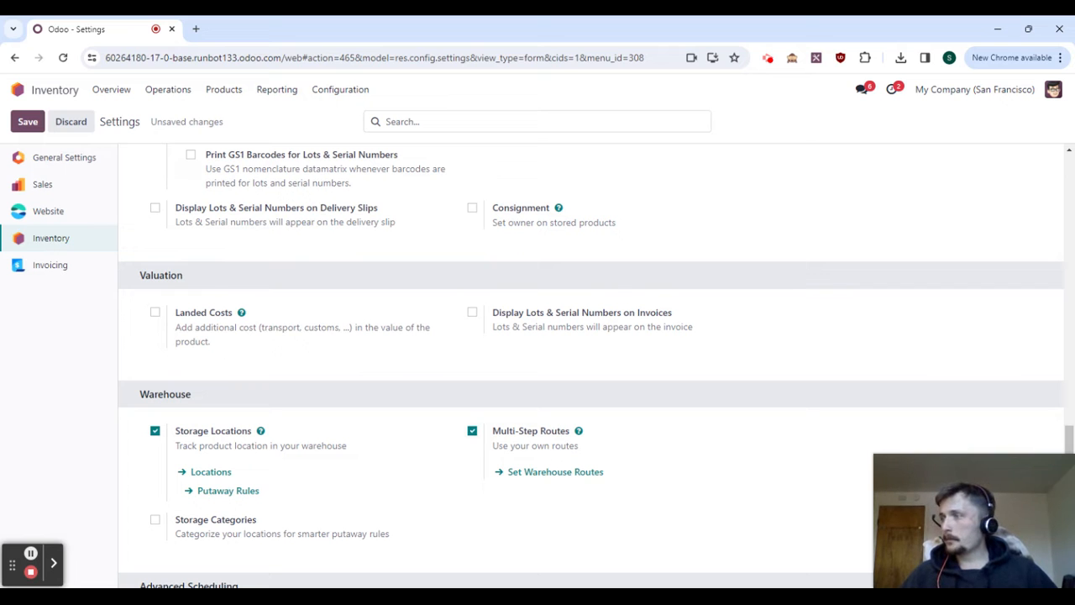
{"action": "scroll", "coordinate": [557, 336], "scroll_direction": "up", "scroll_amount": 15}
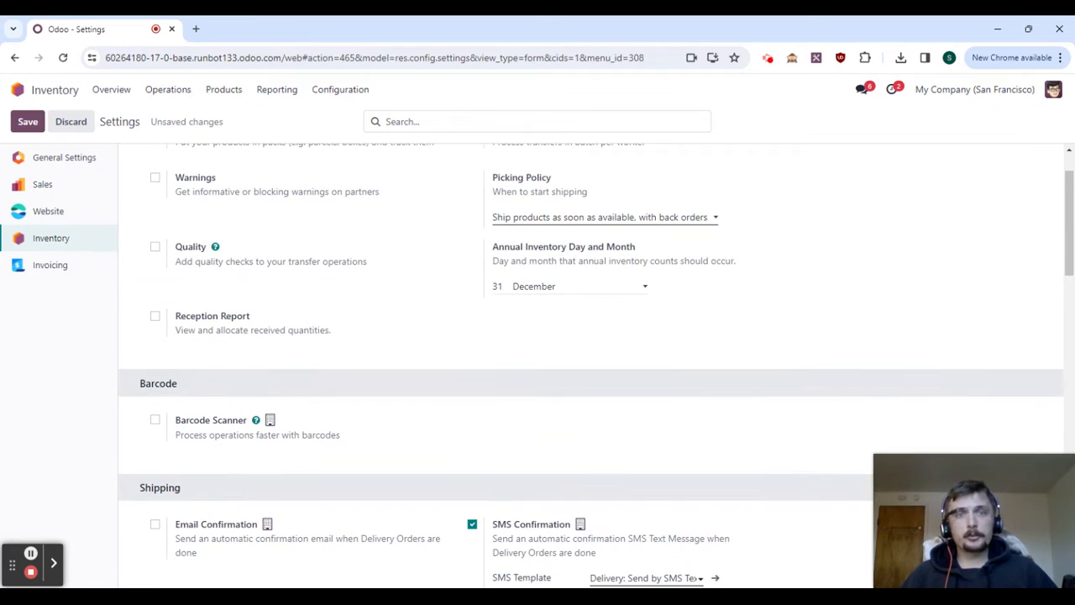
{"action": "left_click", "coordinate": [28, 122]}
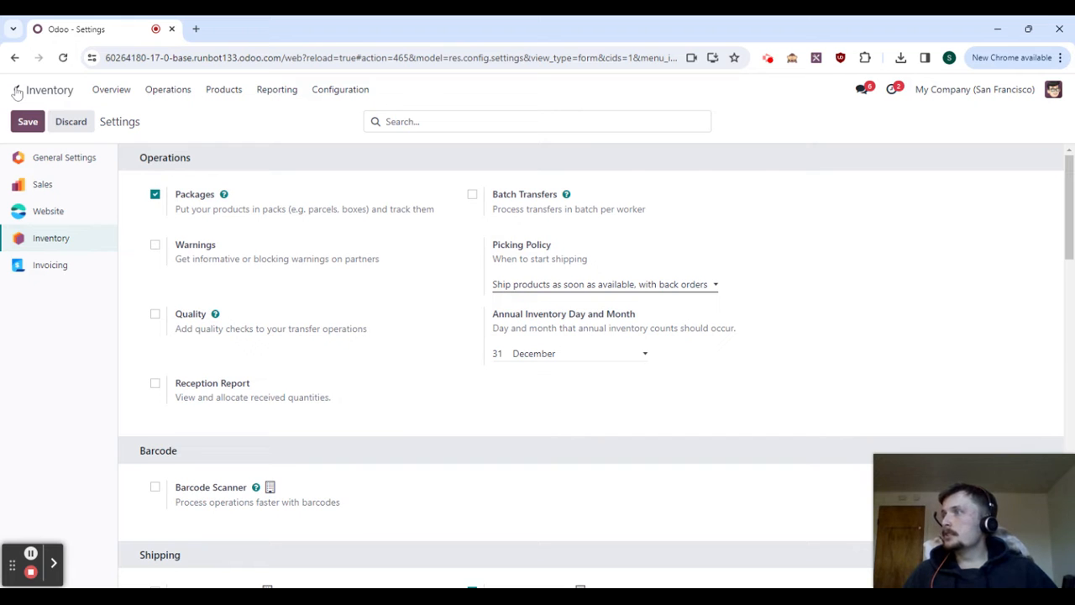
Step: Set the YourCompany warehouse's outgoing shipments to "Pack goods, send goods in output and then deliver (3 steps)" and save the warehouse
{"action": "left_click", "coordinate": [351, 96]}
{"action": "left_click", "coordinate": [370, 155]}
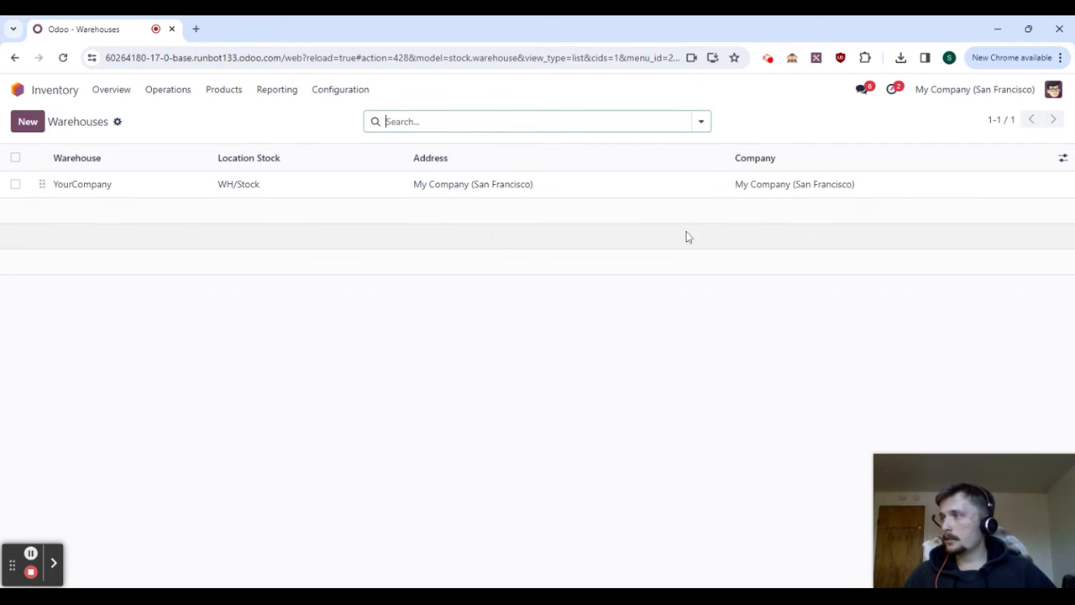
{"action": "left_click", "coordinate": [559, 185]}
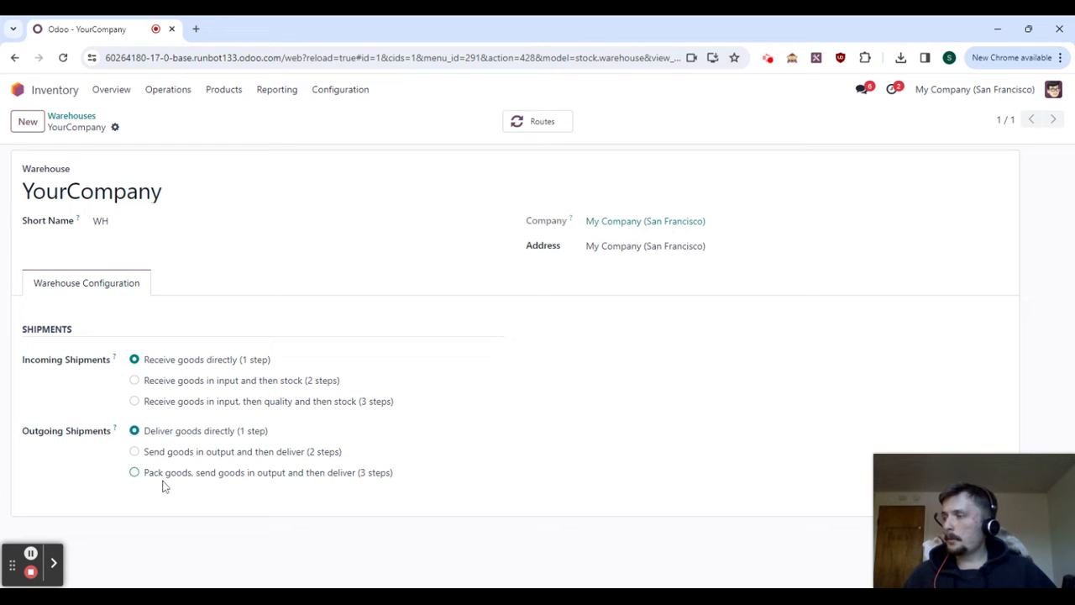
{"action": "left_click", "coordinate": [271, 473]}
{"action": "left_click", "coordinate": [135, 127]}
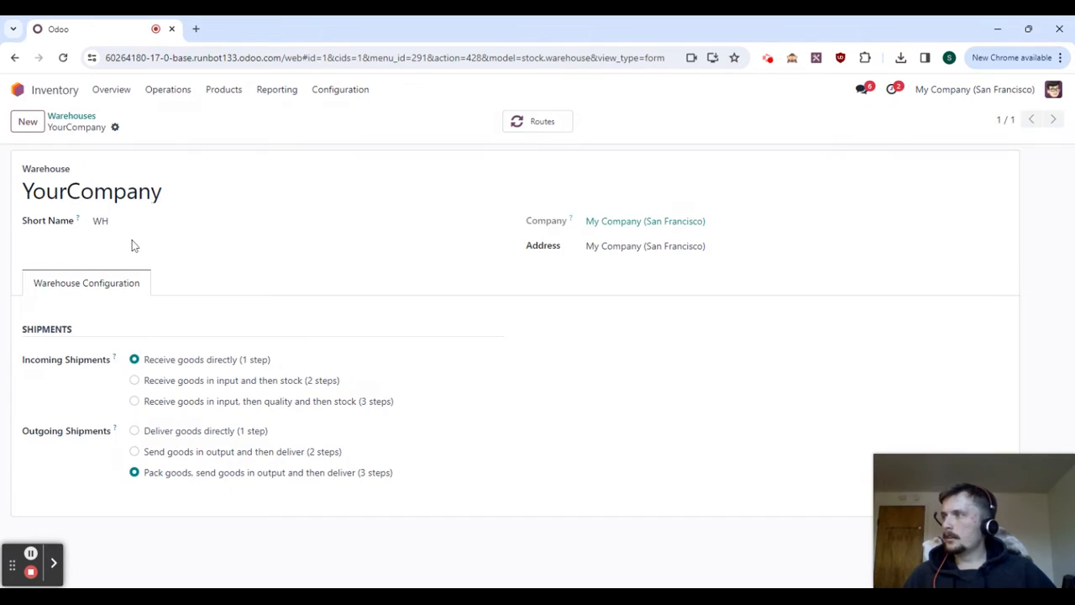
{"action": "left_click", "coordinate": [71, 116]}
Step: Examine the output, packing and picking rules of the "YourCompany: Deliver in 3 steps (pick + pack + ship)" route
{"action": "left_click", "coordinate": [341, 91]}
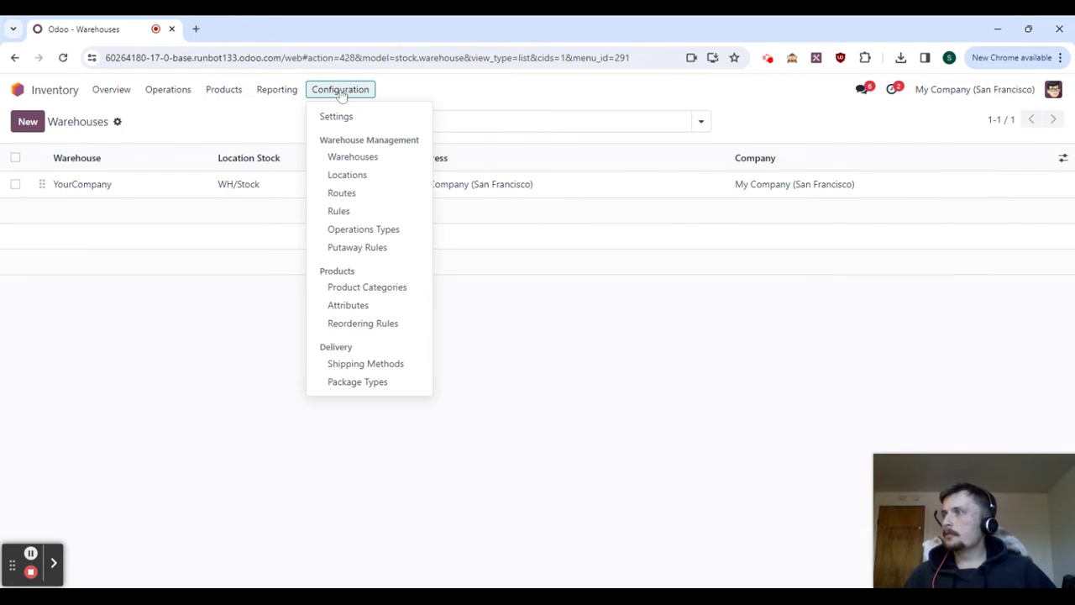
{"action": "left_click", "coordinate": [346, 195]}
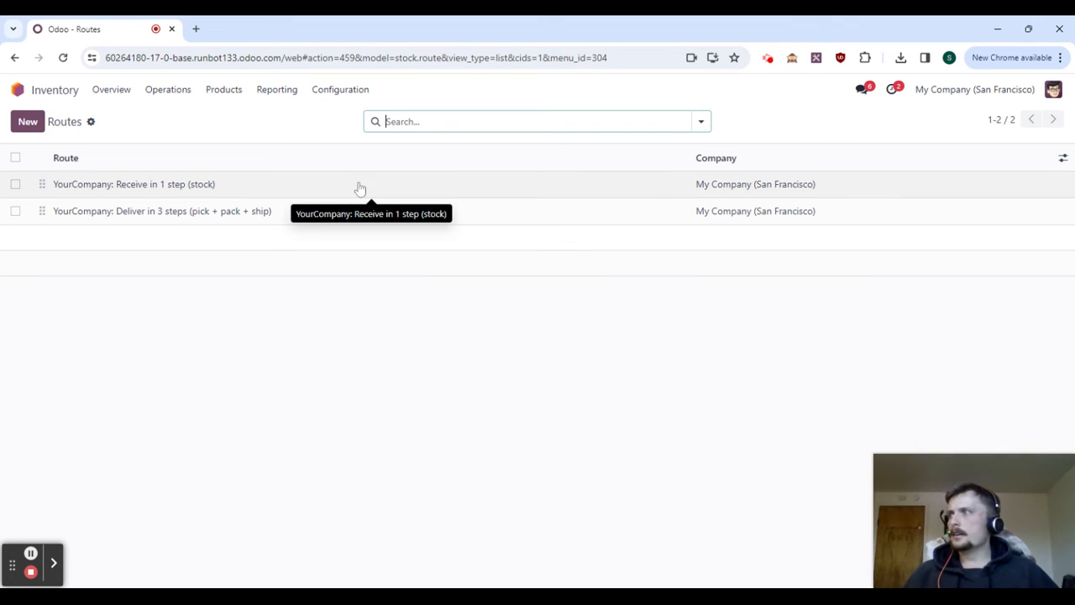
{"action": "left_click", "coordinate": [278, 210]}
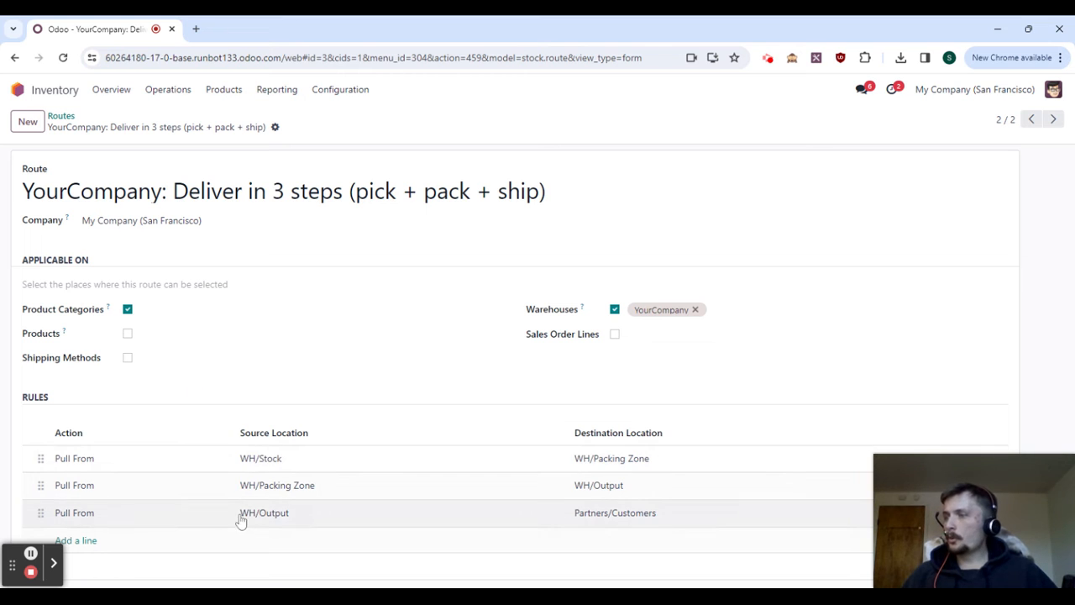
{"action": "left_click", "coordinate": [454, 515]}
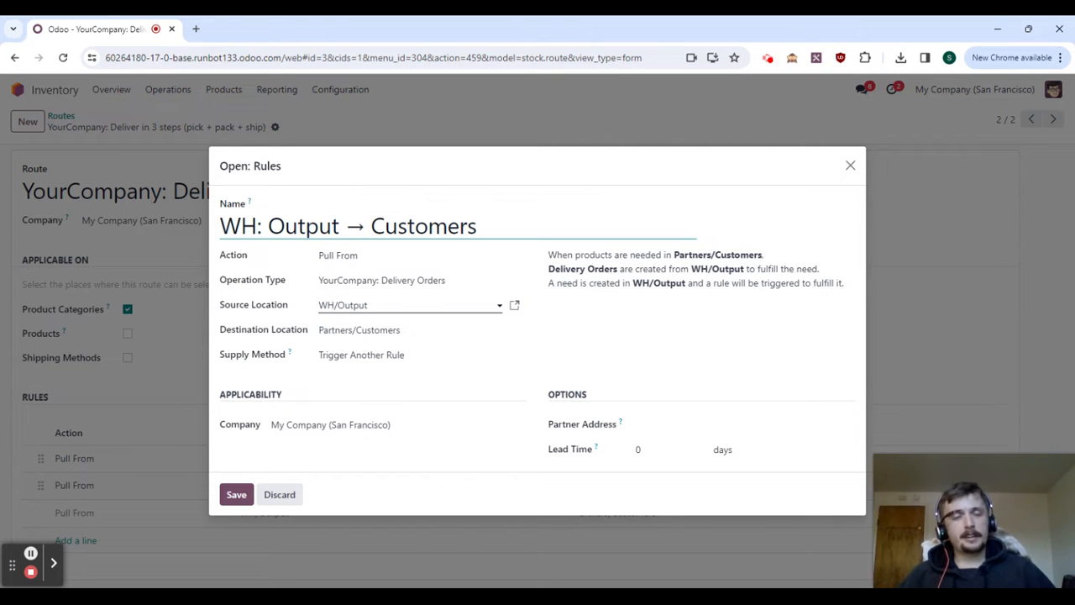
{"action": "left_click", "coordinate": [850, 167]}
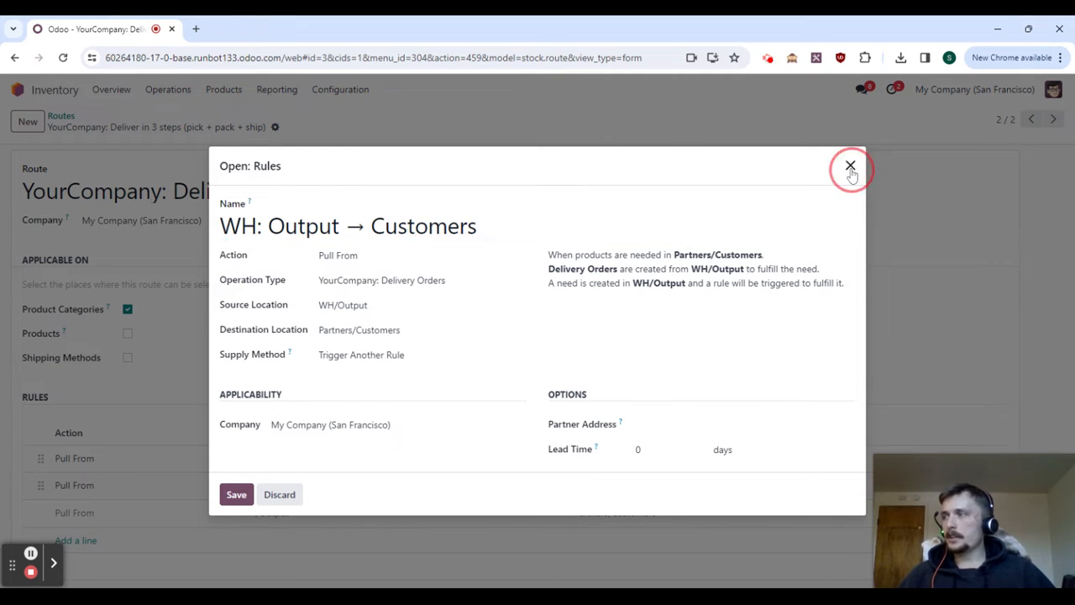
{"action": "left_click", "coordinate": [298, 494]}
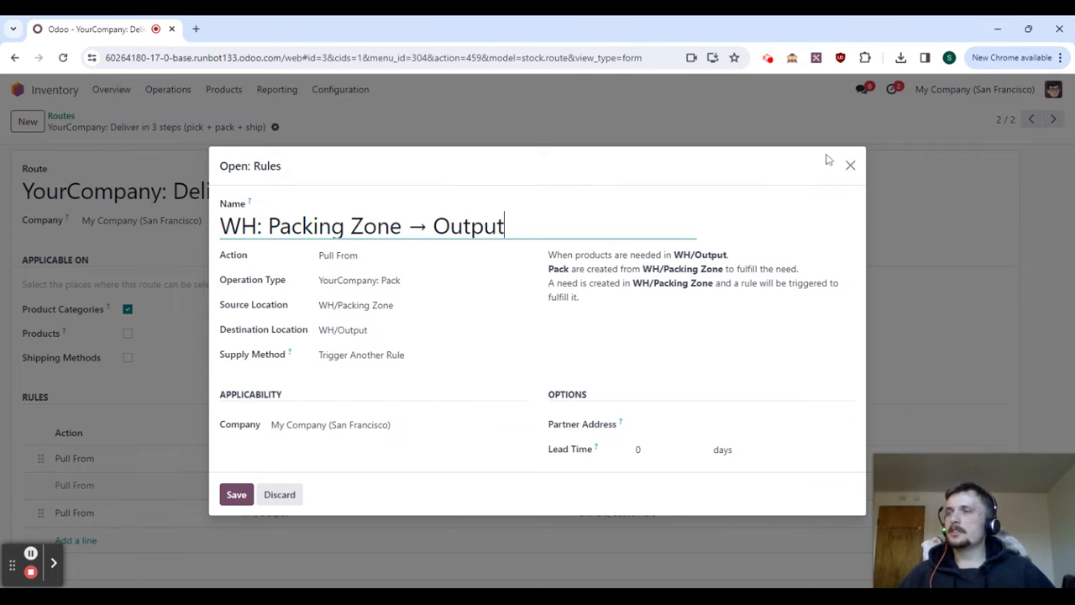
{"action": "left_click", "coordinate": [851, 166]}
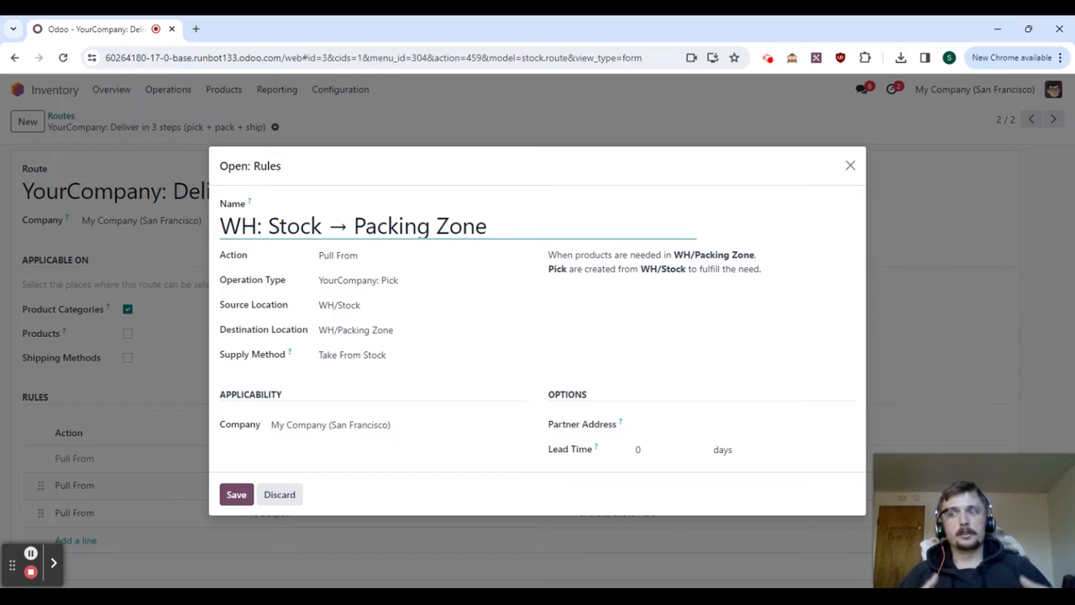
{"action": "left_click", "coordinate": [236, 494]}
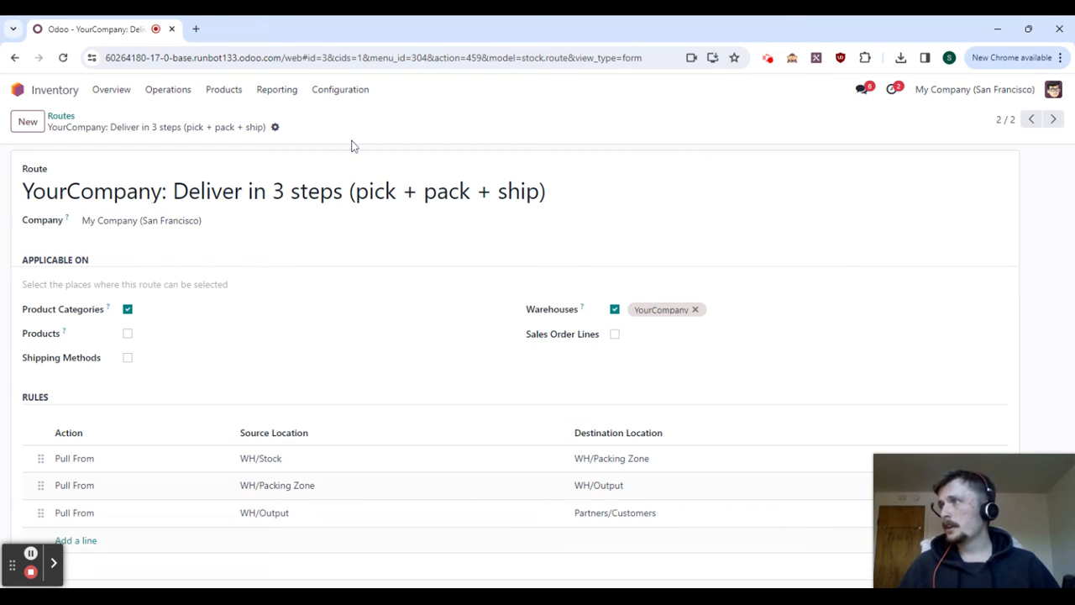
Step: Open the Fedex US shipping method and examine its publication status, environment, FedEx configuration, options and tutorial
{"action": "left_click", "coordinate": [340, 92]}
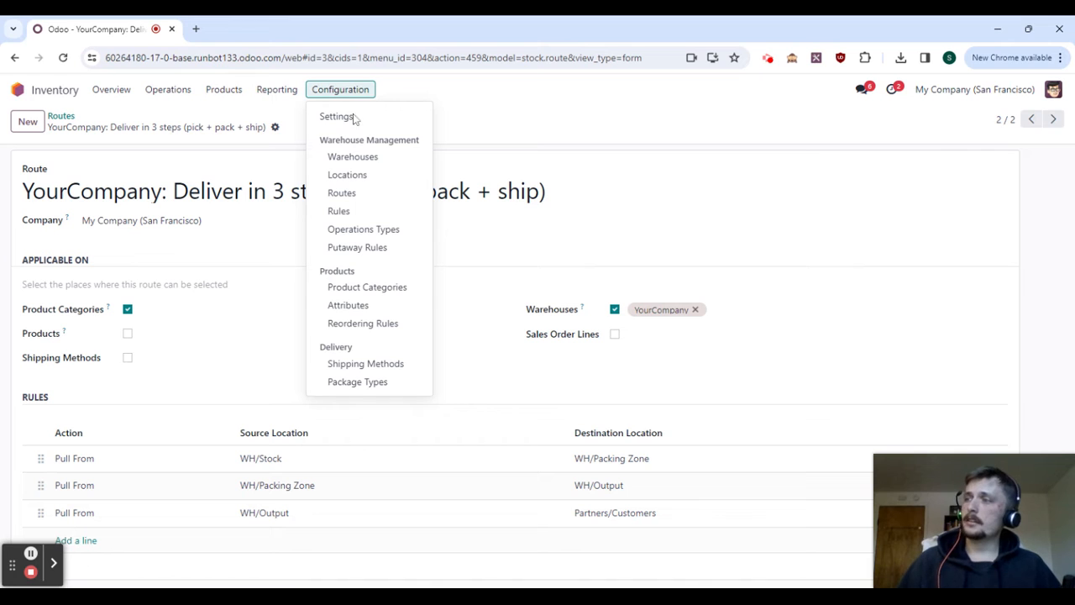
{"action": "left_click", "coordinate": [382, 364]}
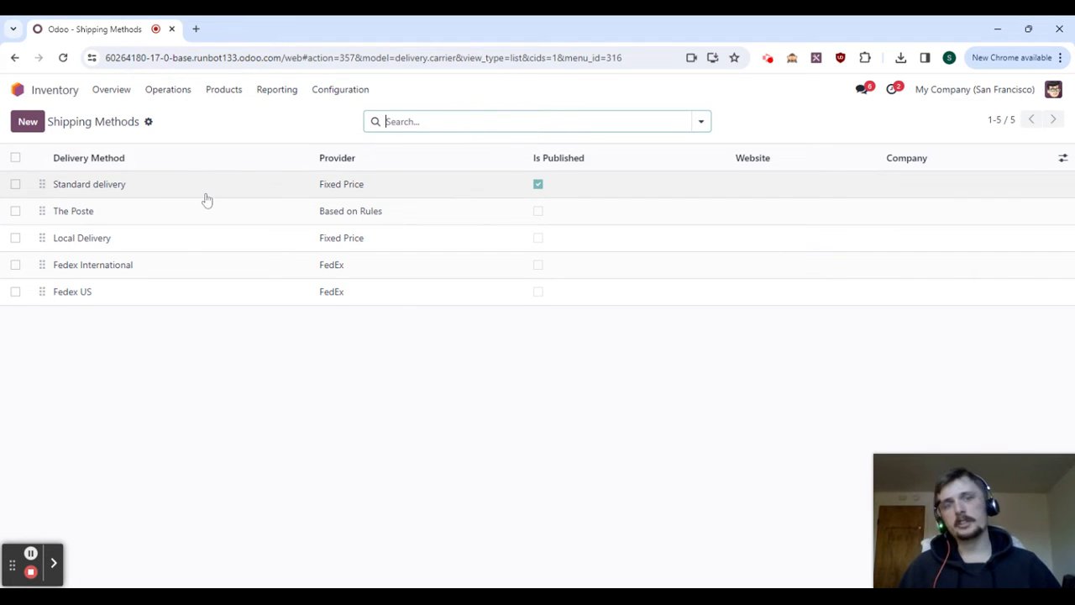
{"action": "left_click", "coordinate": [121, 303]}
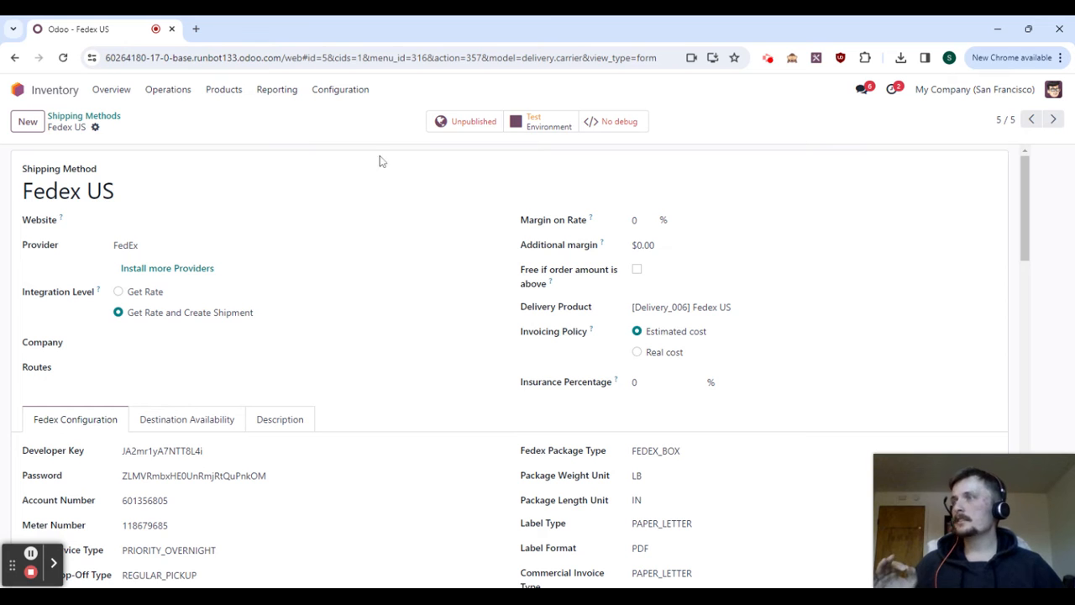
{"action": "left_click", "coordinate": [483, 126]}
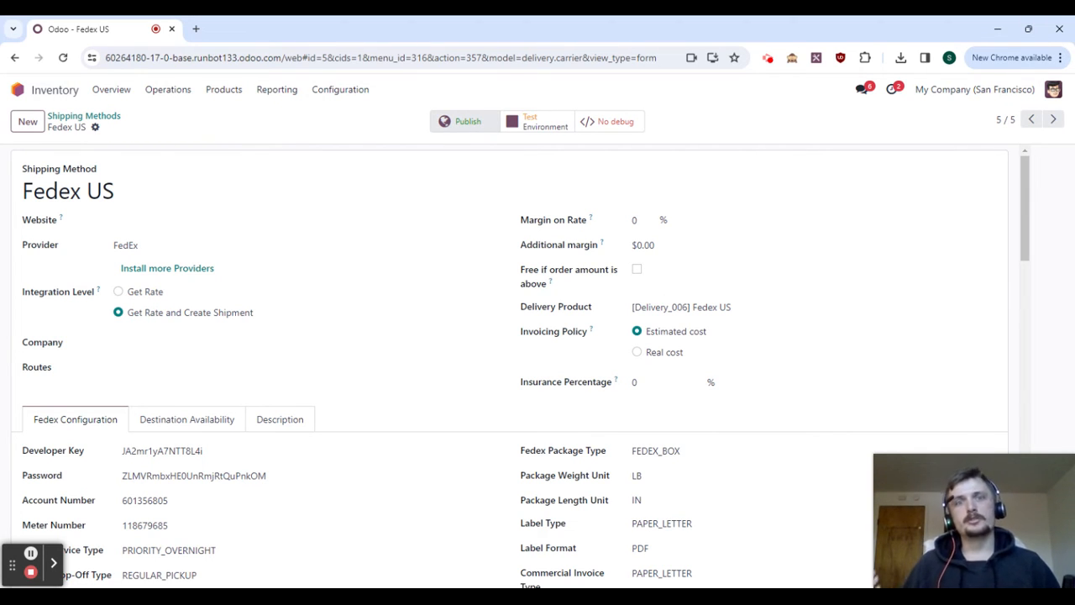
{"action": "left_click", "coordinate": [518, 124]}
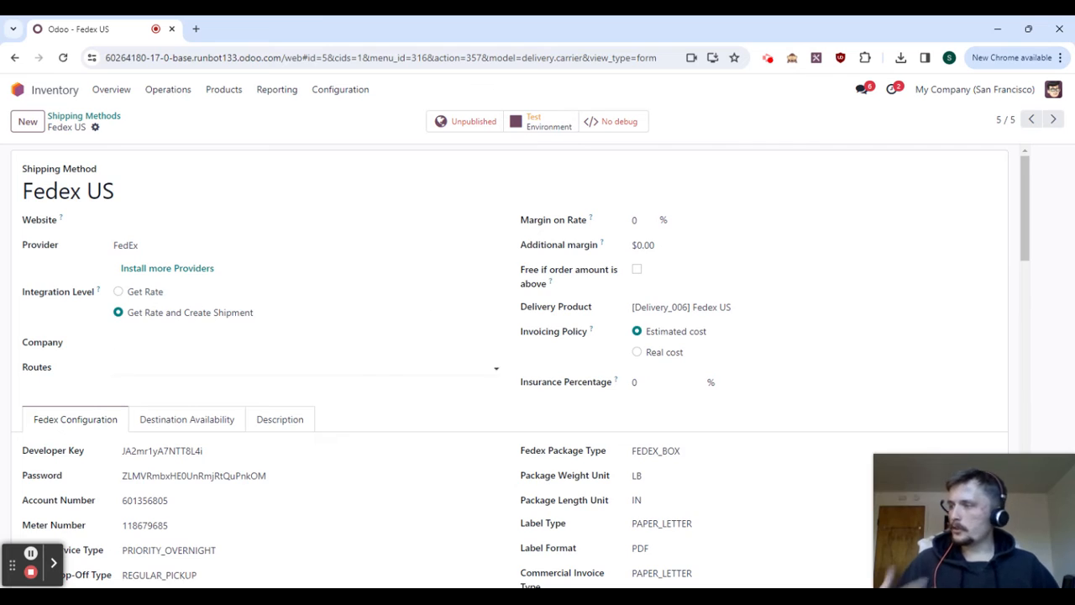
{"action": "scroll", "coordinate": [387, 370], "scroll_direction": "down", "scroll_amount": 1}
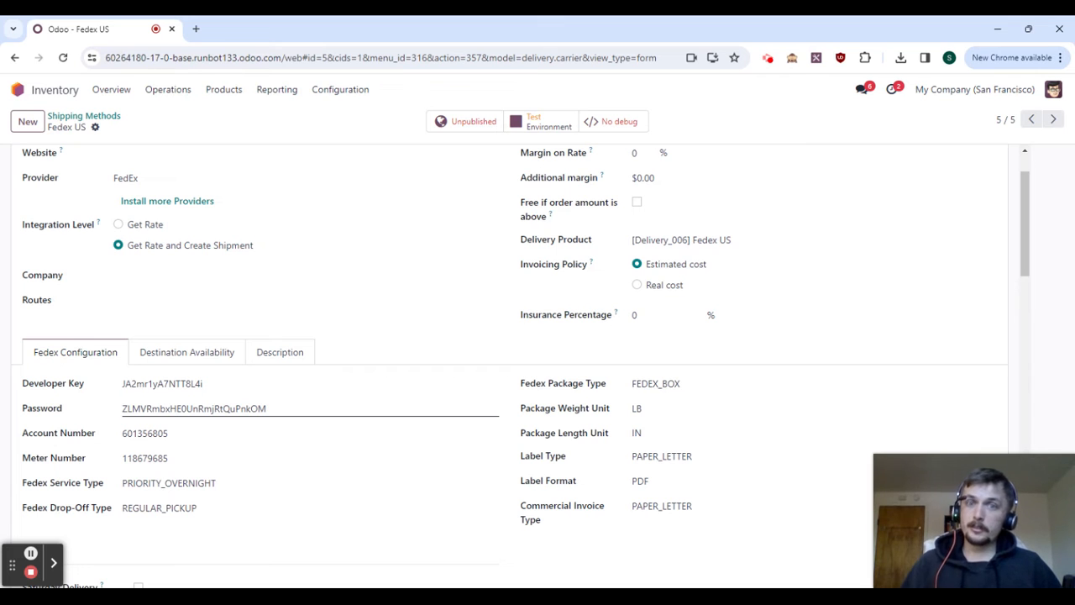
{"action": "scroll", "coordinate": [276, 416], "scroll_direction": "down", "scroll_amount": 10}
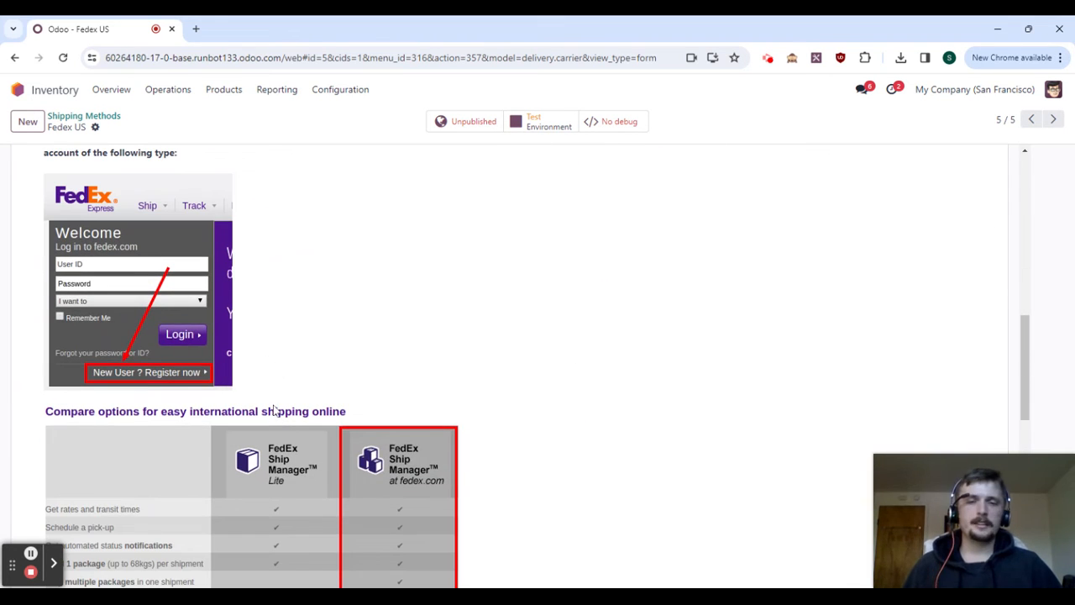
{"action": "scroll", "coordinate": [281, 407], "scroll_direction": "up", "scroll_amount": 5}
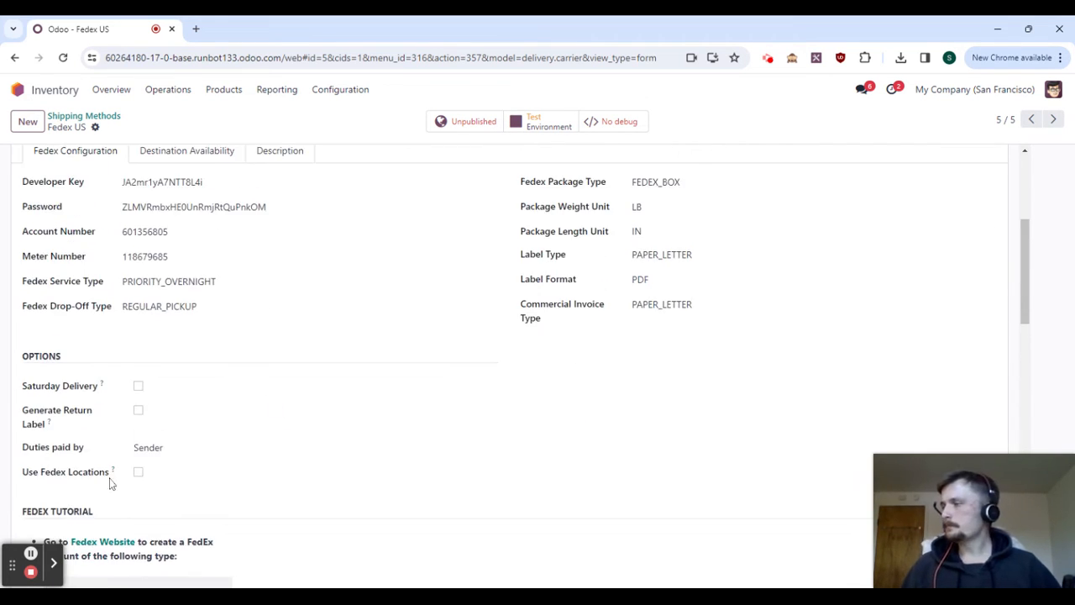
Step: Examine the delivery product choices of the Fedex US shipping method
{"action": "scroll", "coordinate": [516, 395], "scroll_direction": "up", "scroll_amount": 4}
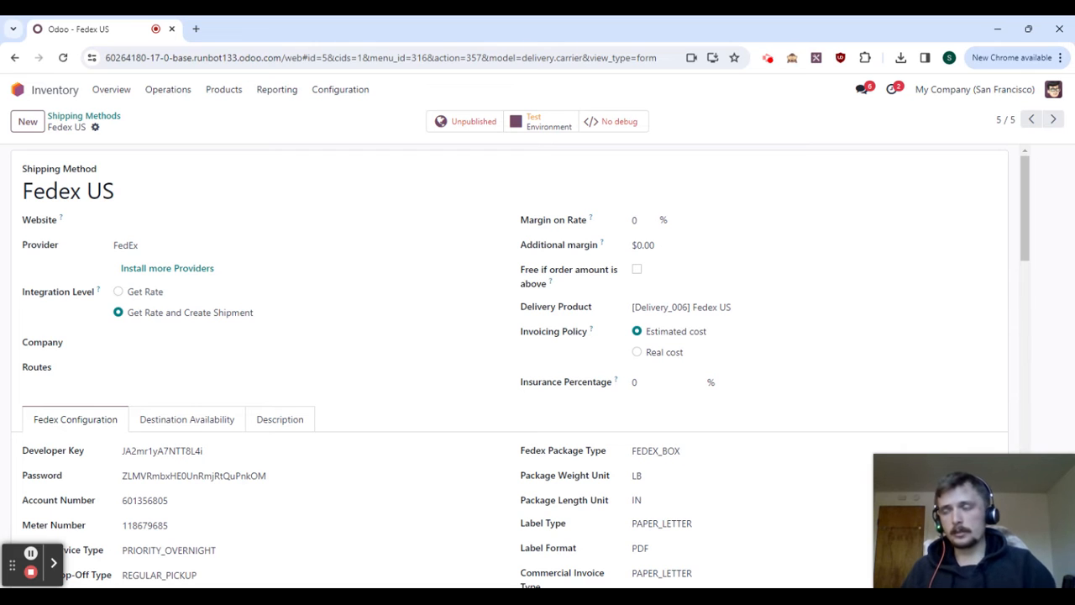
{"action": "left_click", "coordinate": [731, 304]}
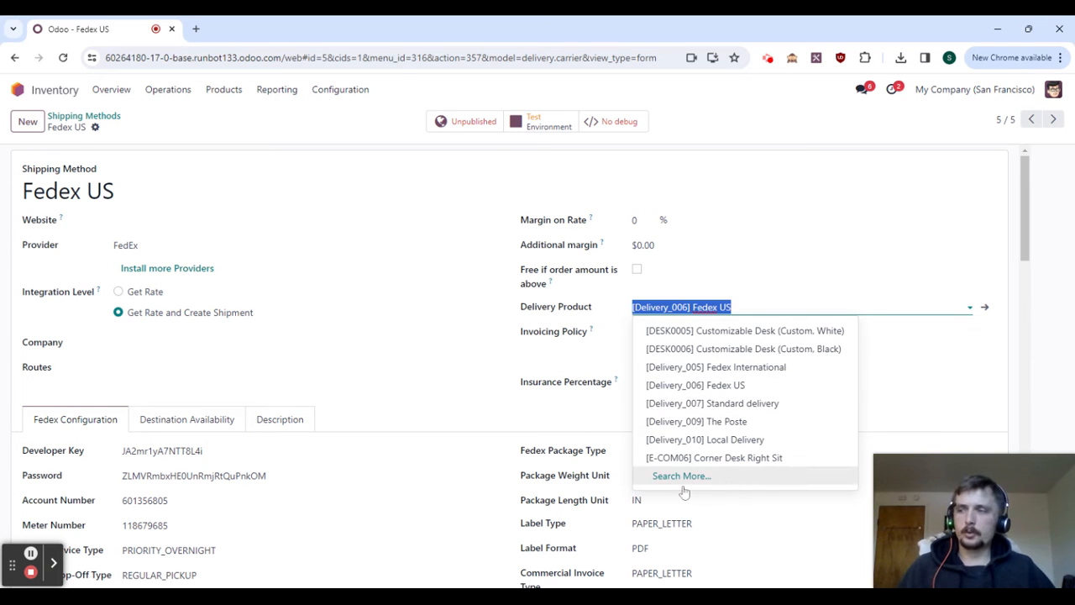
{"action": "left_click", "coordinate": [430, 415]}
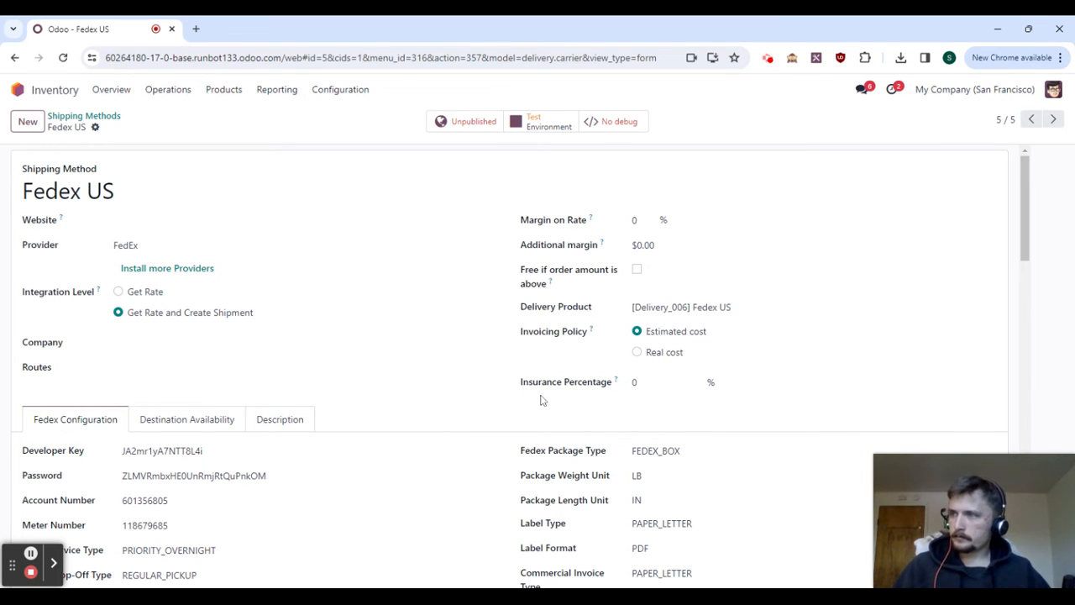
Step: Open the FEDEX_BOX package type used by Fedex US and set its size to 5 × 5 × 5
{"action": "scroll", "coordinate": [514, 462], "scroll_direction": "down", "scroll_amount": 1}
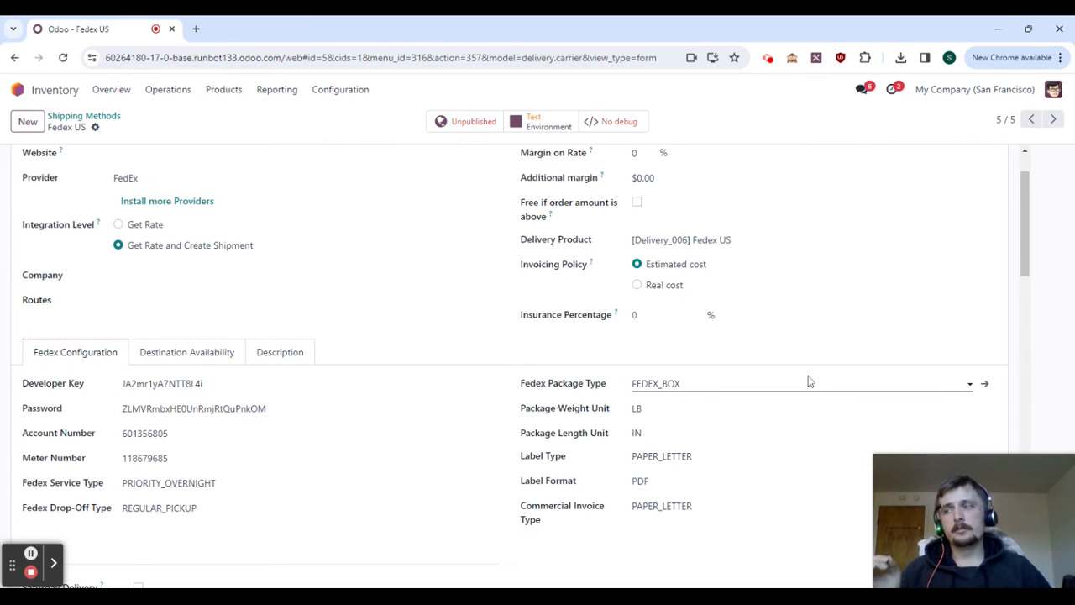
{"action": "left_click", "coordinate": [985, 385]}
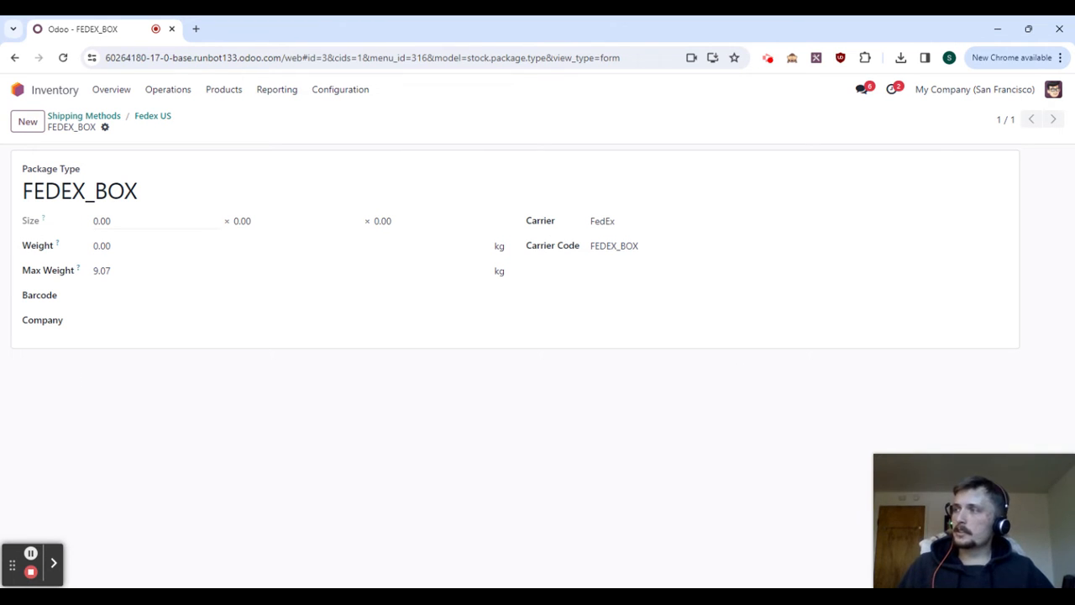
{"action": "left_click", "coordinate": [126, 222]}
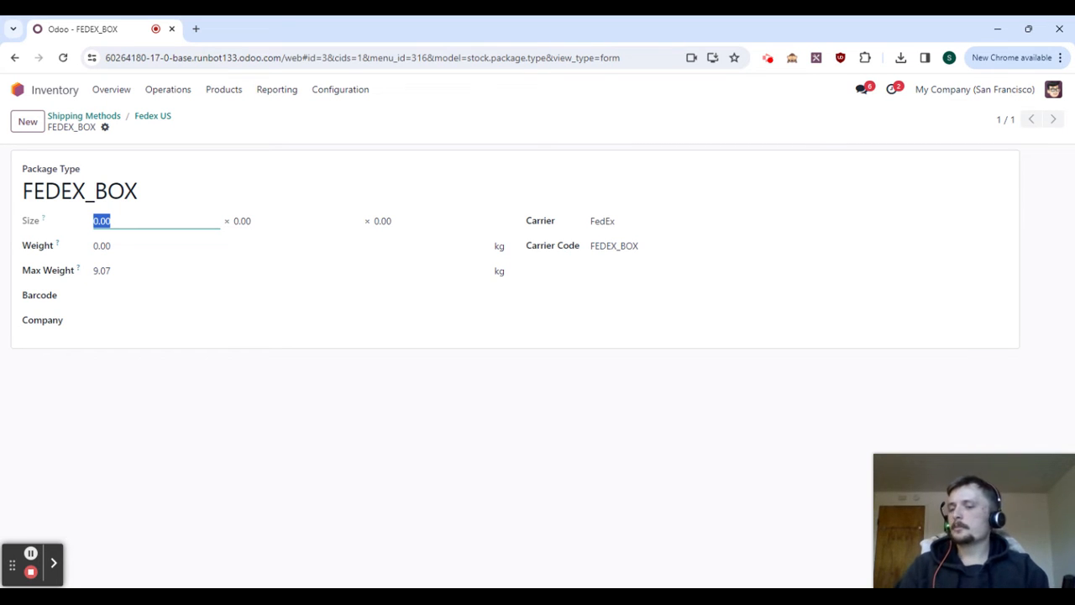
{"action": "type", "text": "5"}
{"action": "key", "text": "Tab"}
{"action": "type", "text": "5"}
{"action": "key", "text": "Tab"}
{"action": "type", "text": "5"}
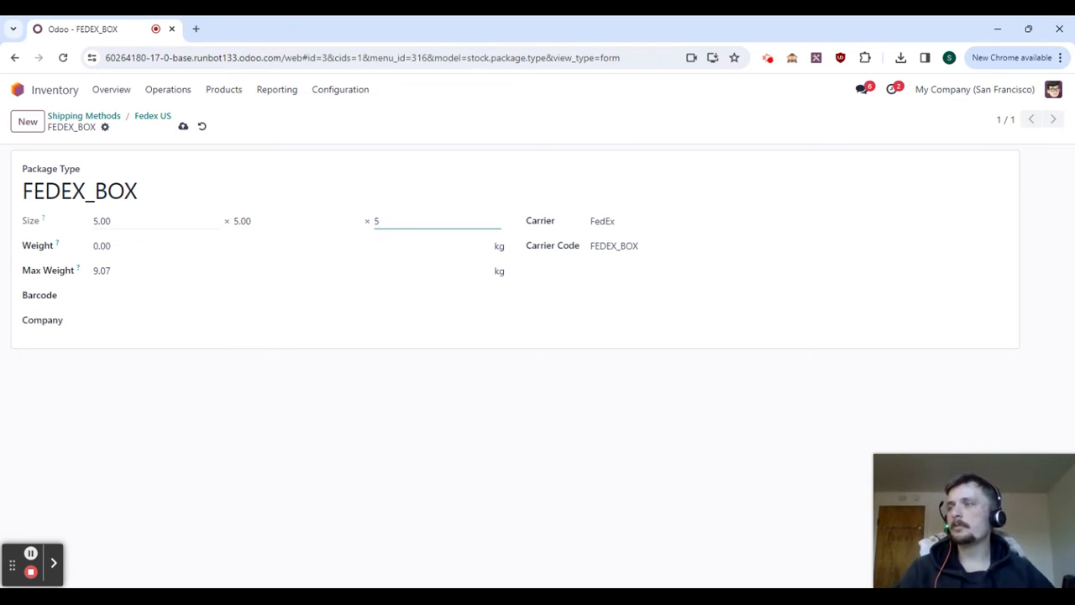
{"action": "left_click", "coordinate": [379, 150]}
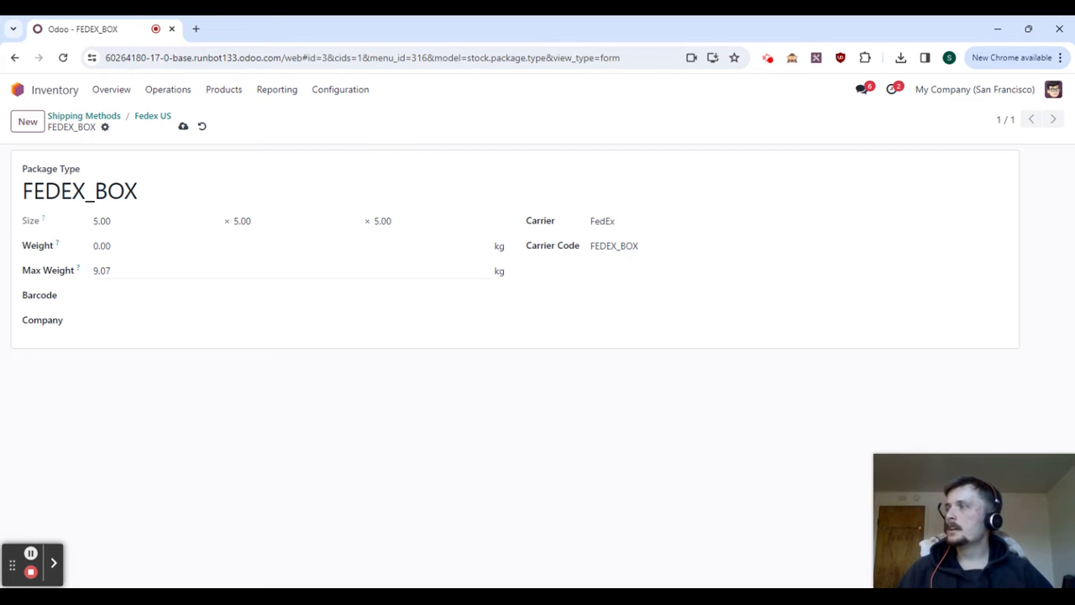
Step: Check the weight and max weight of FEDEX_BOX, save the package type and return to the Fedex US shipping method
{"action": "left_click", "coordinate": [144, 246]}
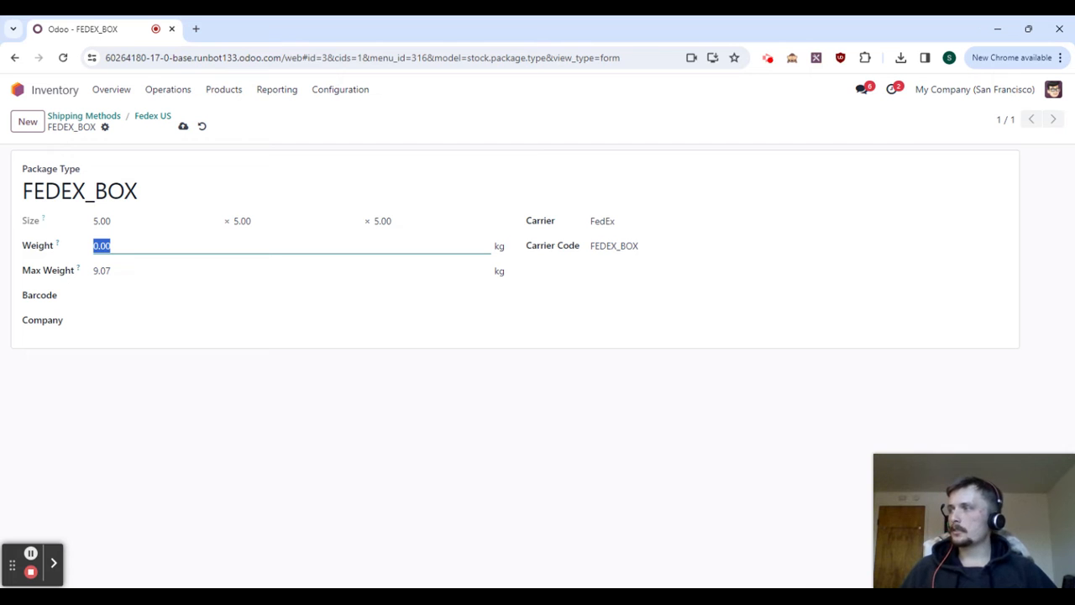
{"action": "left_click", "coordinate": [144, 266]}
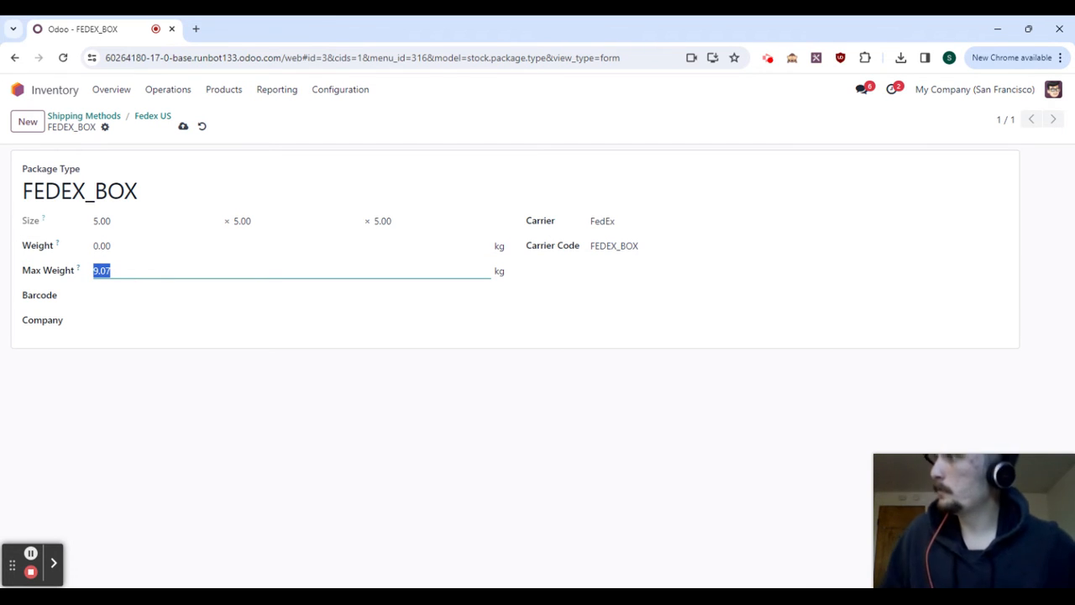
{"action": "left_click", "coordinate": [183, 126]}
{"action": "left_click", "coordinate": [161, 116]}
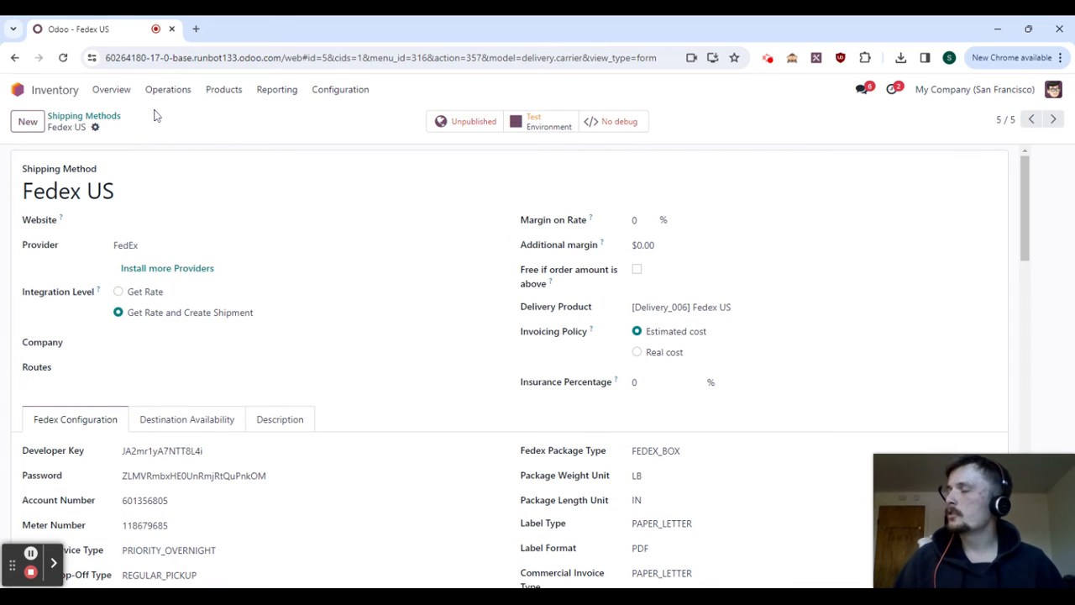
{"action": "scroll", "coordinate": [396, 338], "scroll_direction": "down", "scroll_amount": 1}
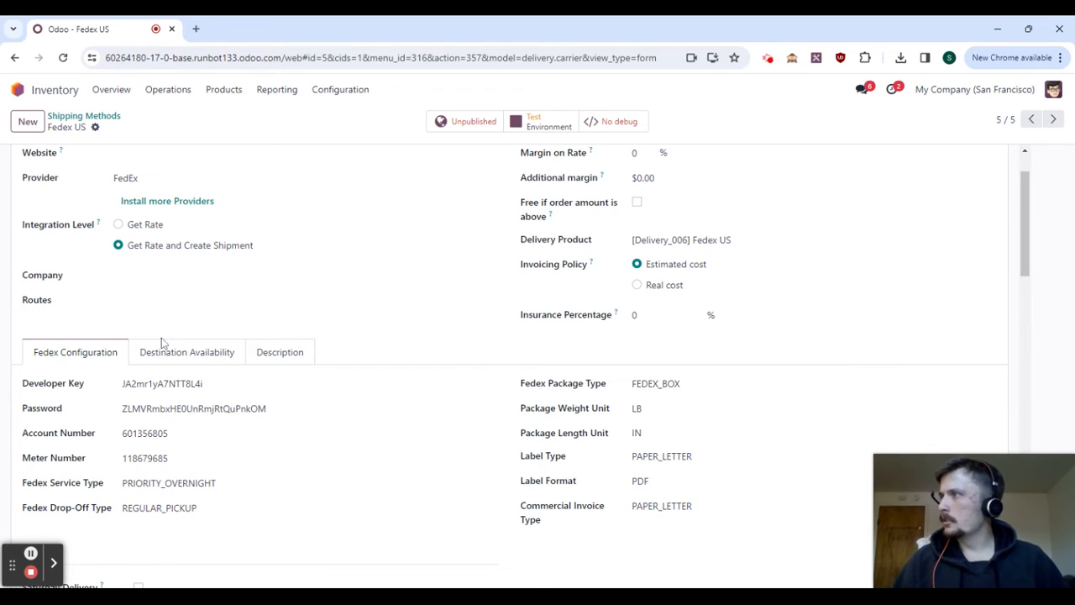
{"action": "scroll", "coordinate": [160, 342], "scroll_direction": "up", "scroll_amount": 1}
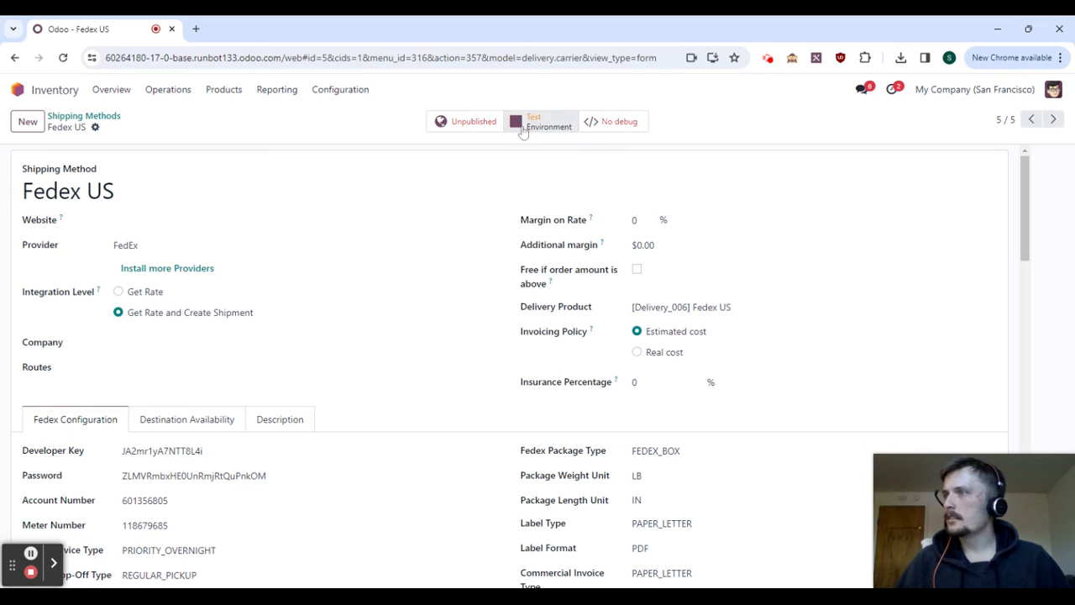
Step: Switch to the Sales app and create a new quotation for the customer Azure Interior
{"action": "left_click", "coordinate": [95, 122]}
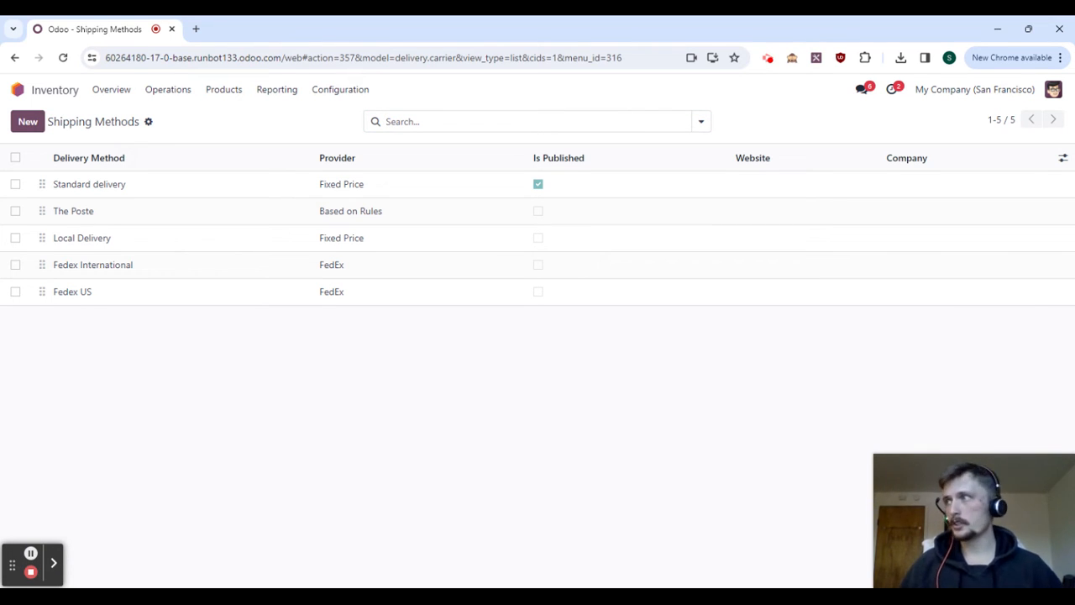
{"action": "left_click", "coordinate": [78, 94]}
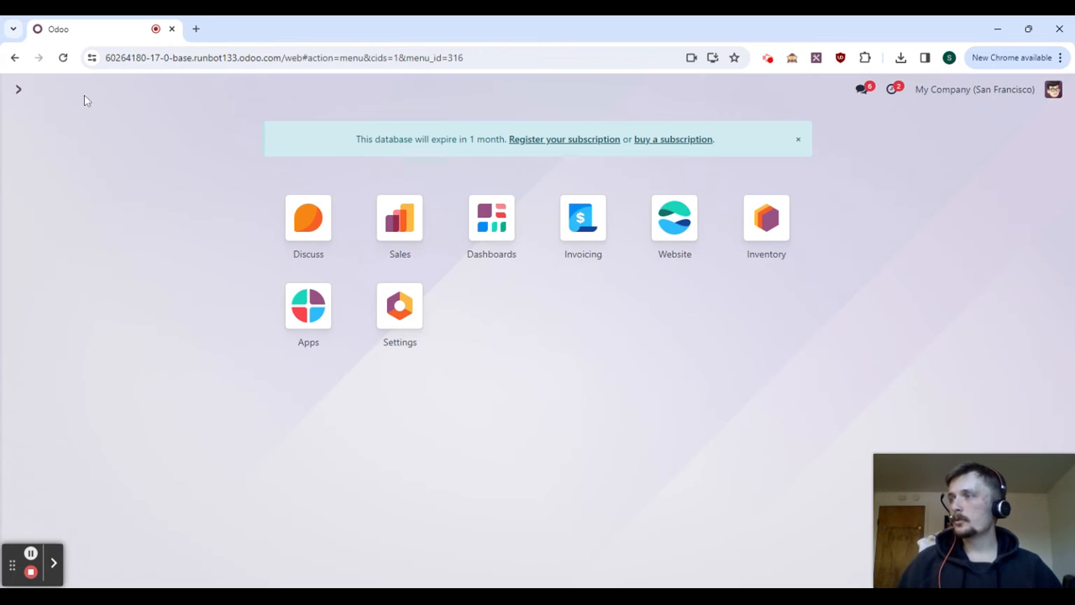
{"action": "left_click", "coordinate": [395, 223]}
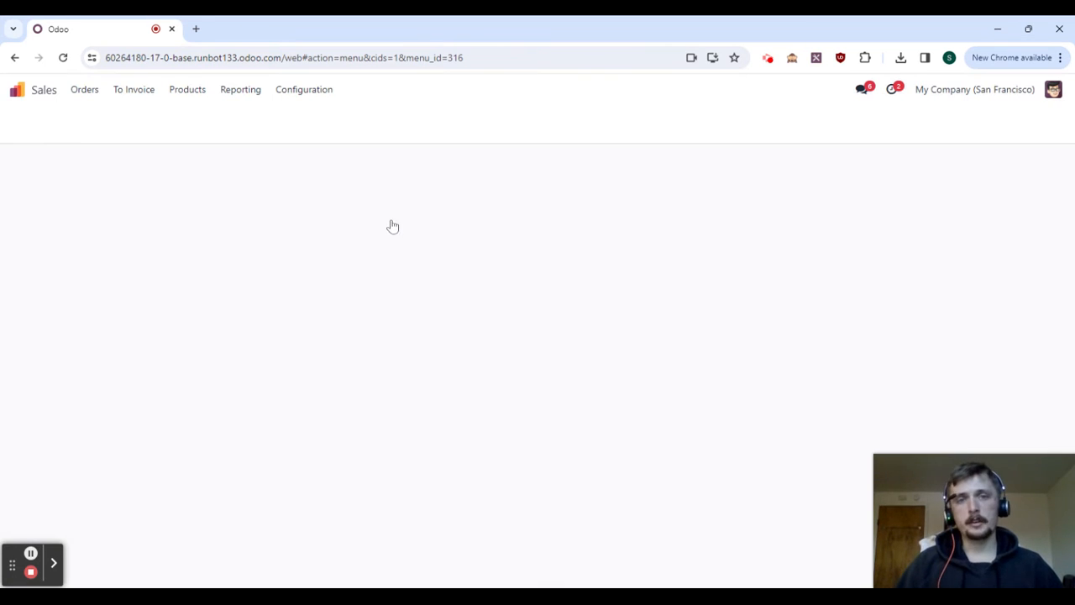
{"action": "left_click", "coordinate": [29, 123]}
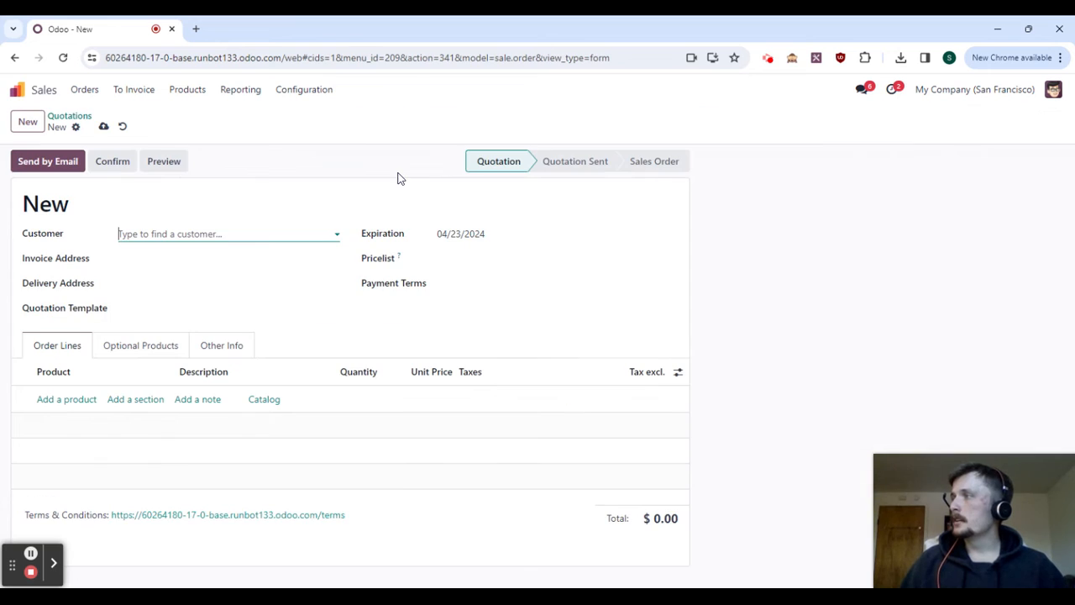
{"action": "left_click", "coordinate": [223, 232]}
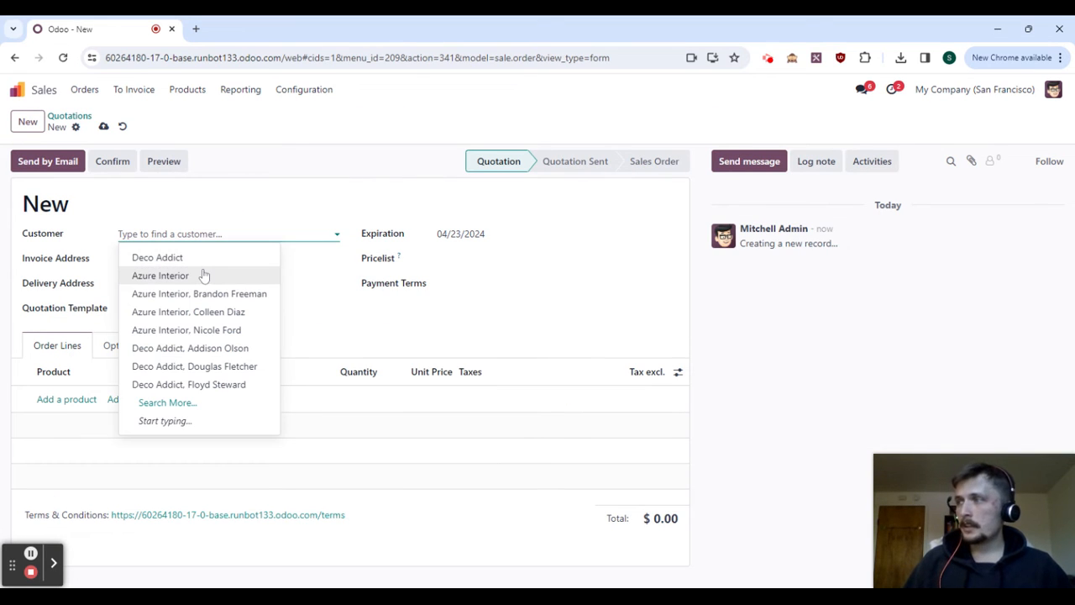
{"action": "left_click", "coordinate": [204, 275]}
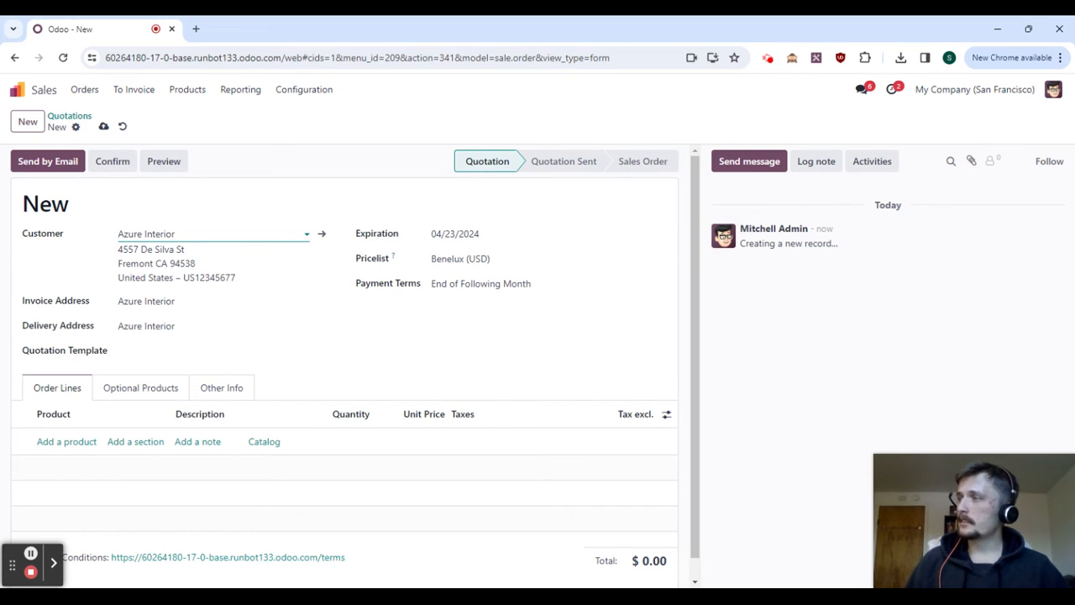
Step: Add the product [FURN_8888] Office Lamp to the quotation's order lines
{"action": "left_click", "coordinate": [53, 441]}
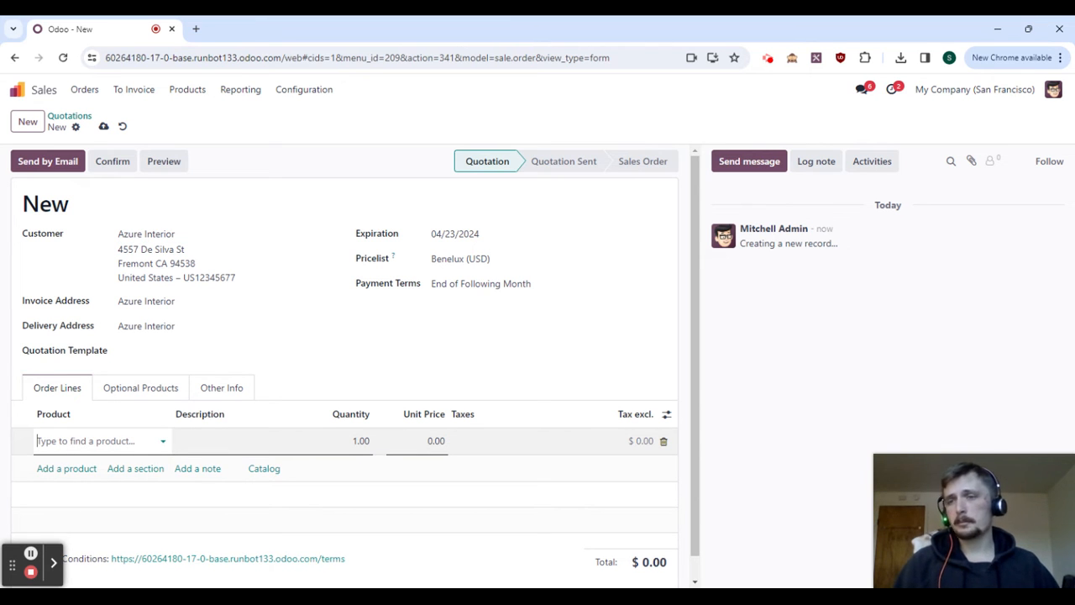
{"action": "left_click", "coordinate": [60, 442]}
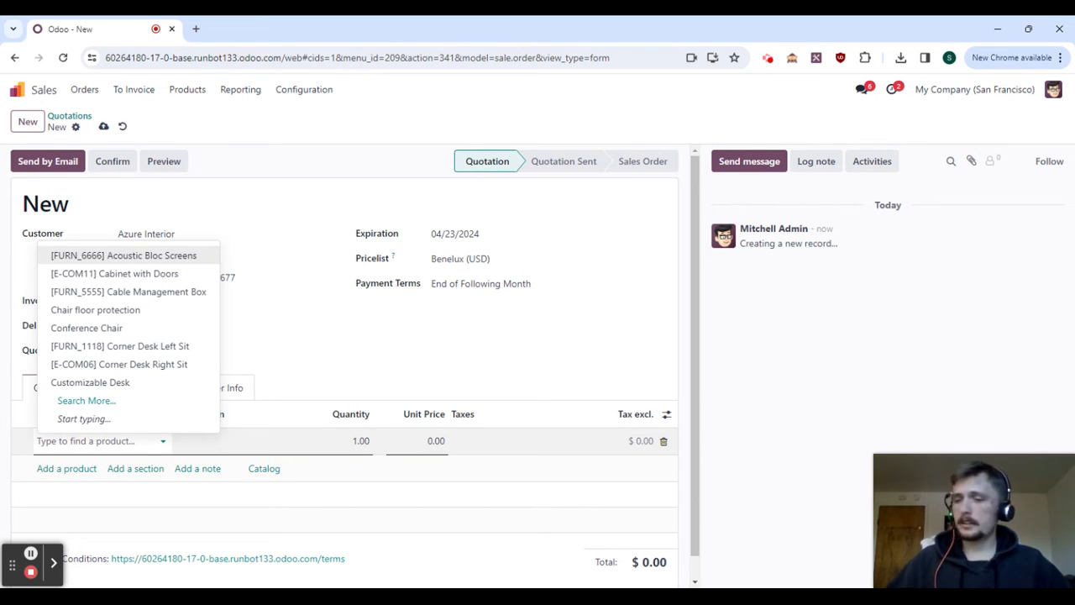
{"action": "type", "text": "lam"}
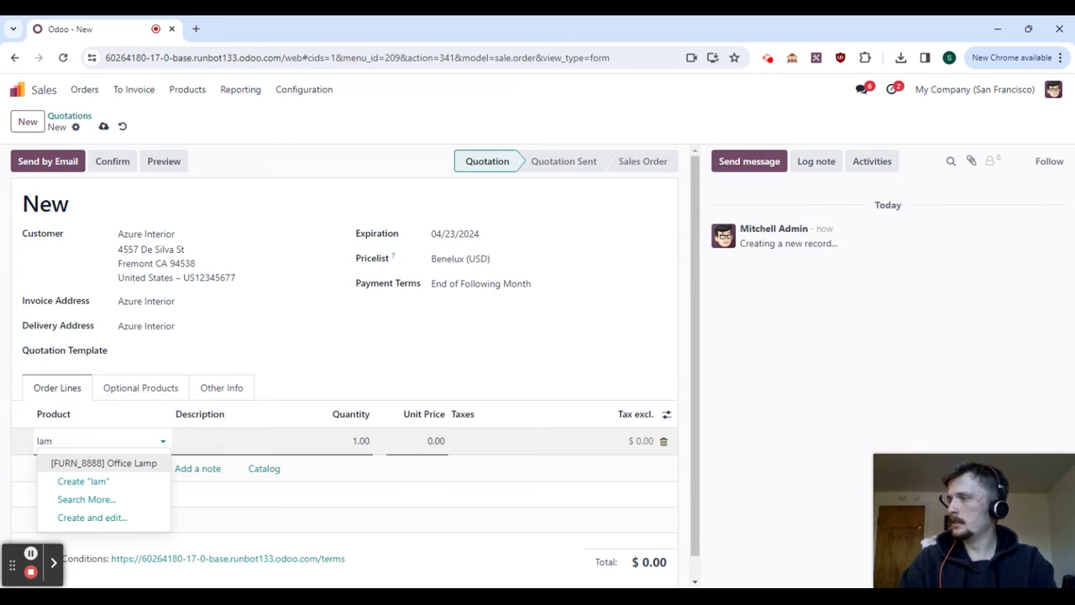
{"action": "left_click", "coordinate": [109, 463]}
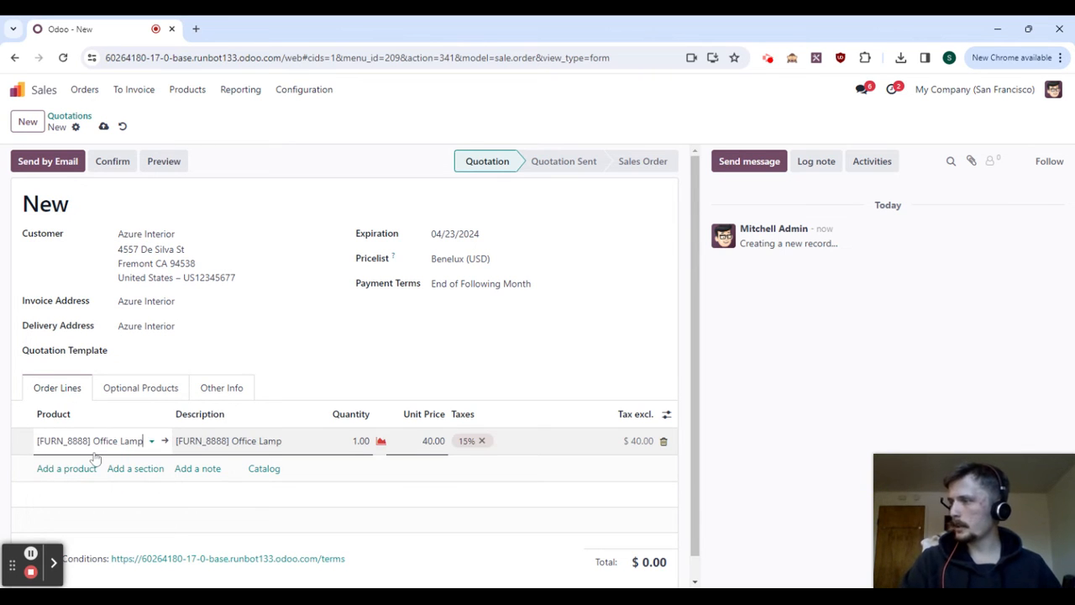
Step: Set the Office Lamp's weight to 4.00 kg in its product record, save it and return to the quotation
{"action": "left_click", "coordinate": [165, 441]}
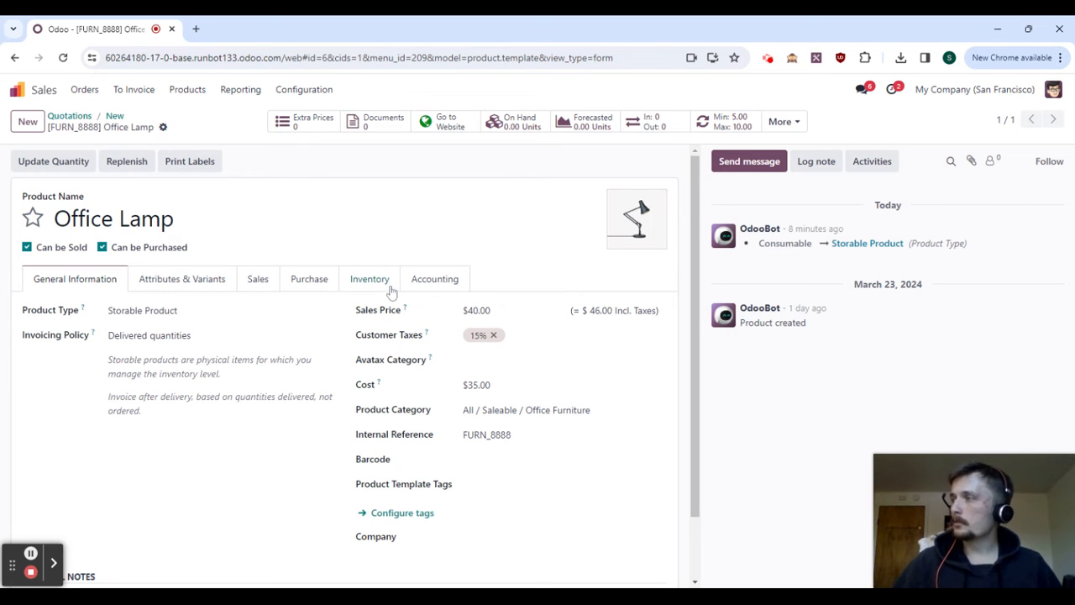
{"action": "left_click", "coordinate": [370, 279]}
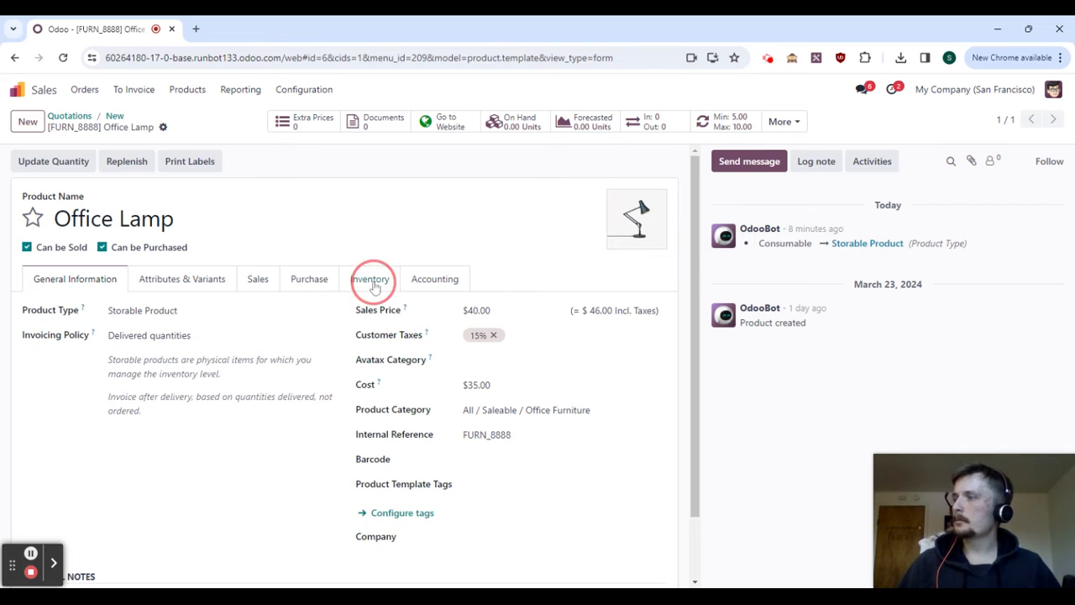
{"action": "left_click", "coordinate": [529, 382]}
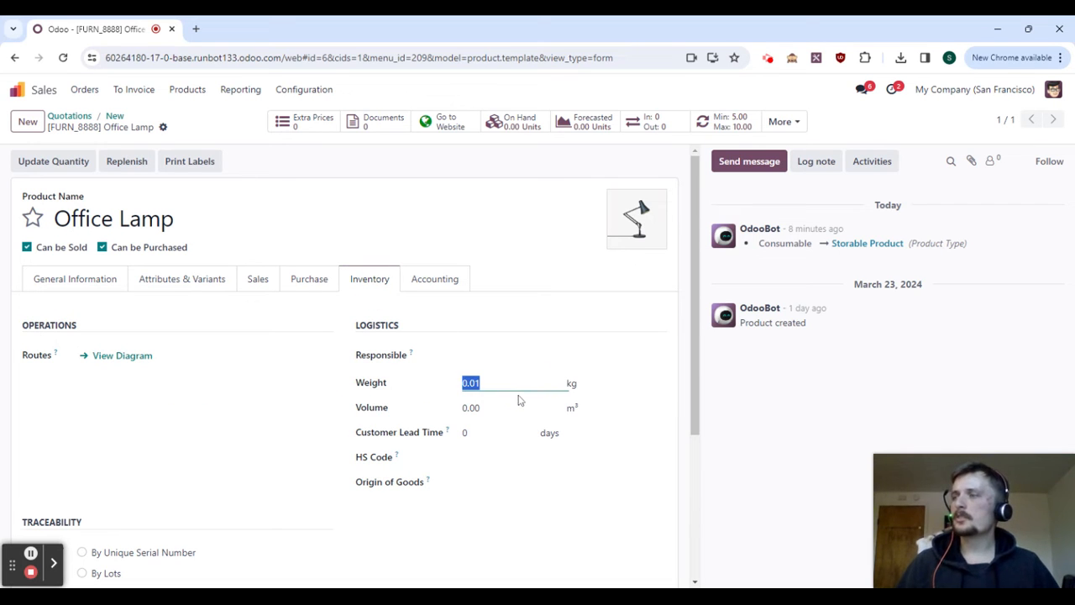
{"action": "type", "text": "4"}
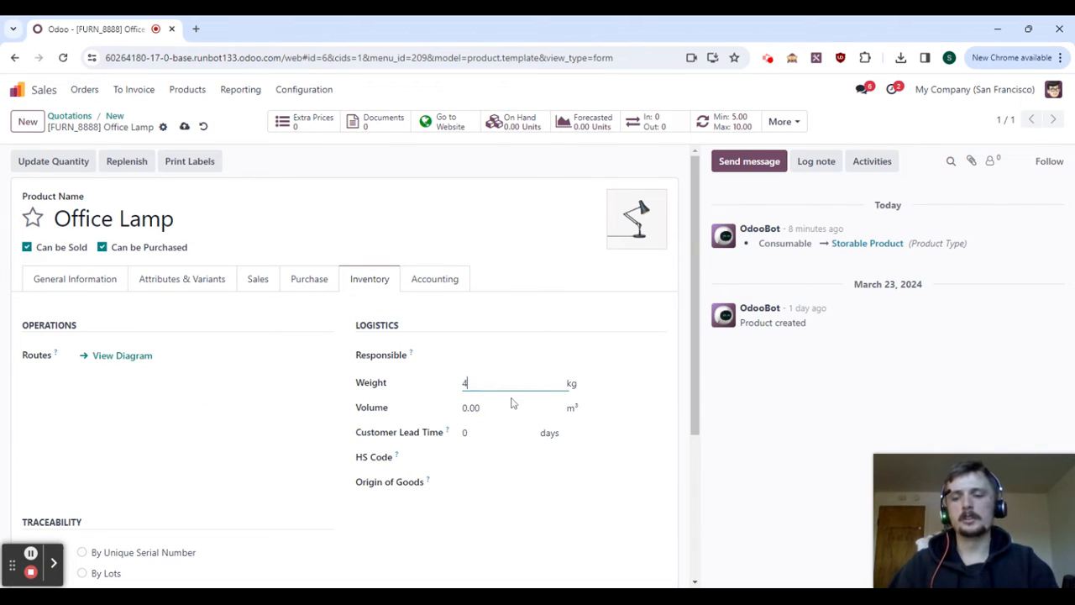
{"action": "type", "text": ".00"}
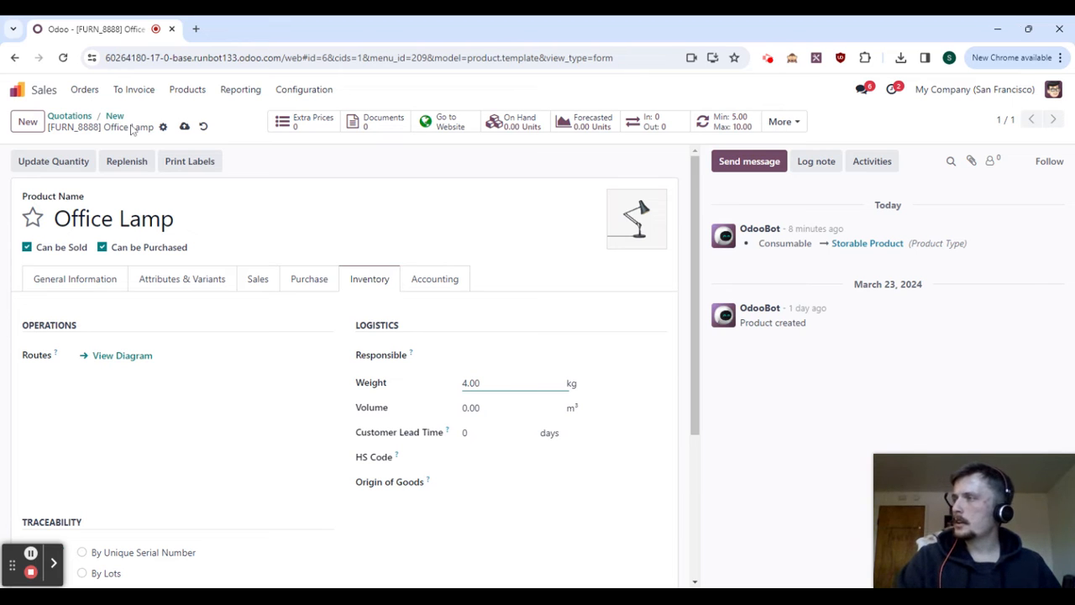
{"action": "left_click", "coordinate": [184, 126]}
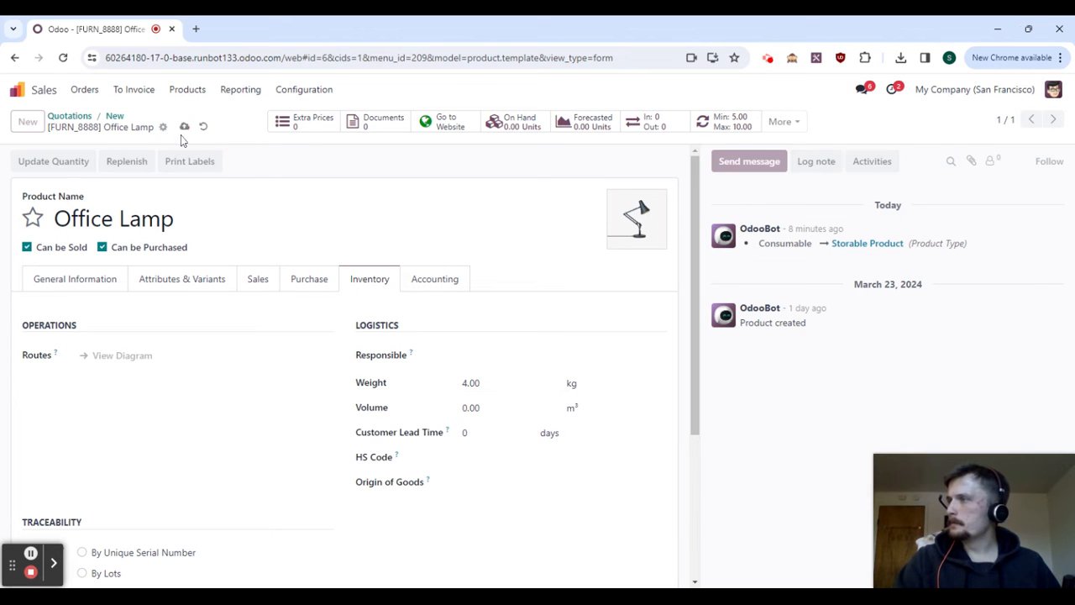
{"action": "left_click", "coordinate": [114, 117]}
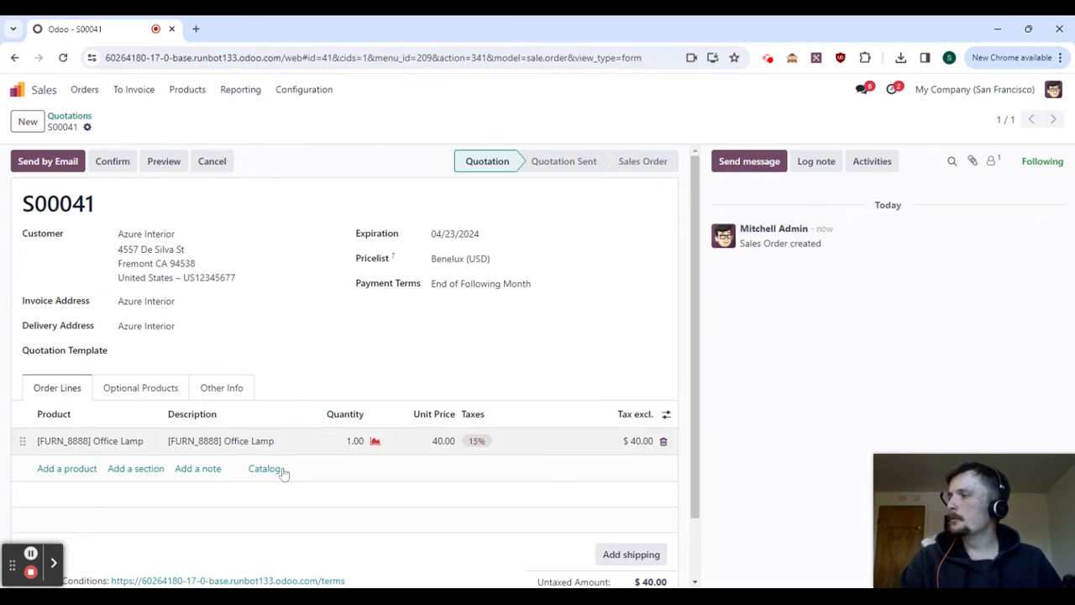
Step: Set the quantity of the Office Lamp order line to 2
{"action": "left_click", "coordinate": [351, 441]}
{"action": "type", "text": "2"}
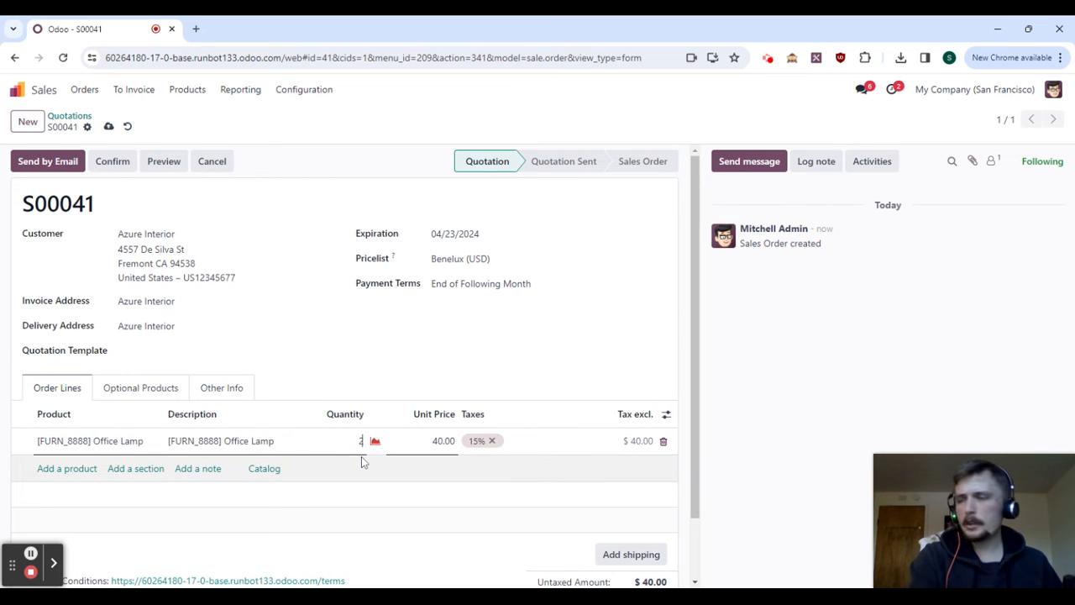
{"action": "left_click", "coordinate": [351, 370]}
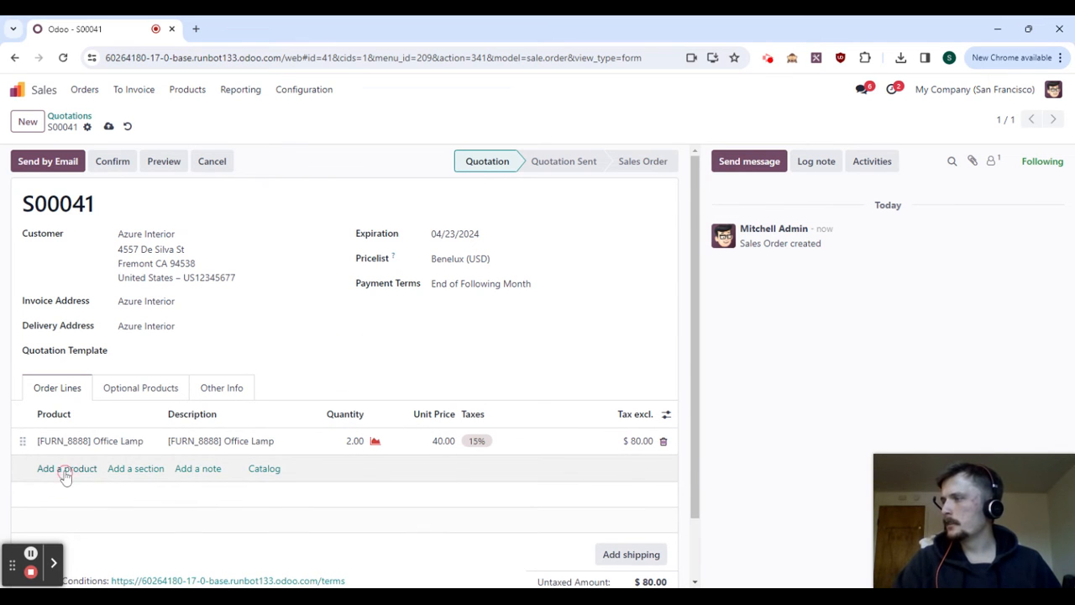
Step: Search the product list for "stor" and add [E-COM08] Storage Box as a second order line
{"action": "left_click", "coordinate": [67, 469]}
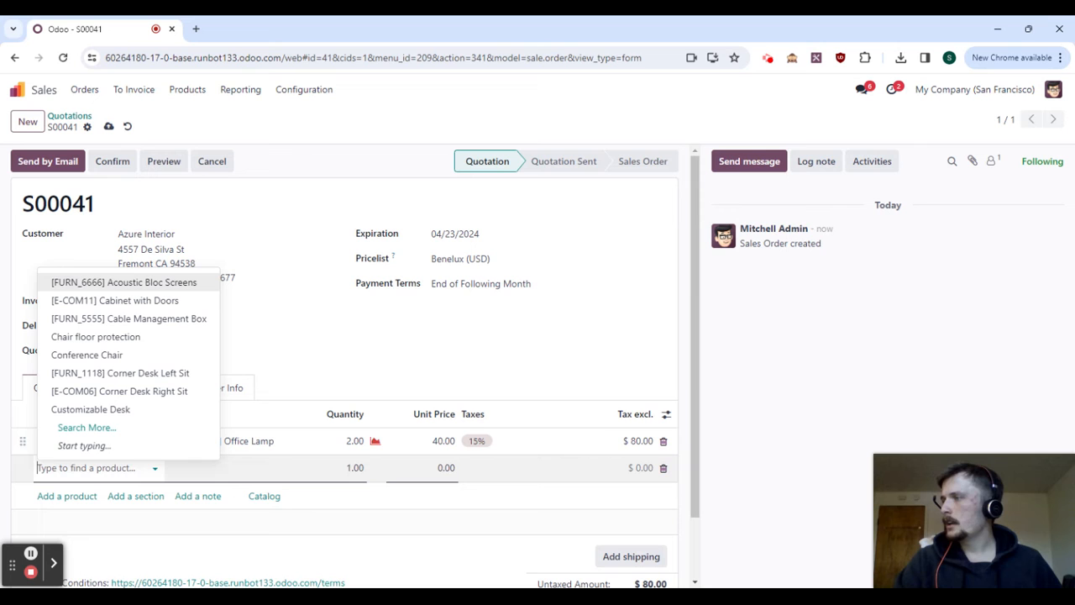
{"action": "left_click", "coordinate": [76, 429]}
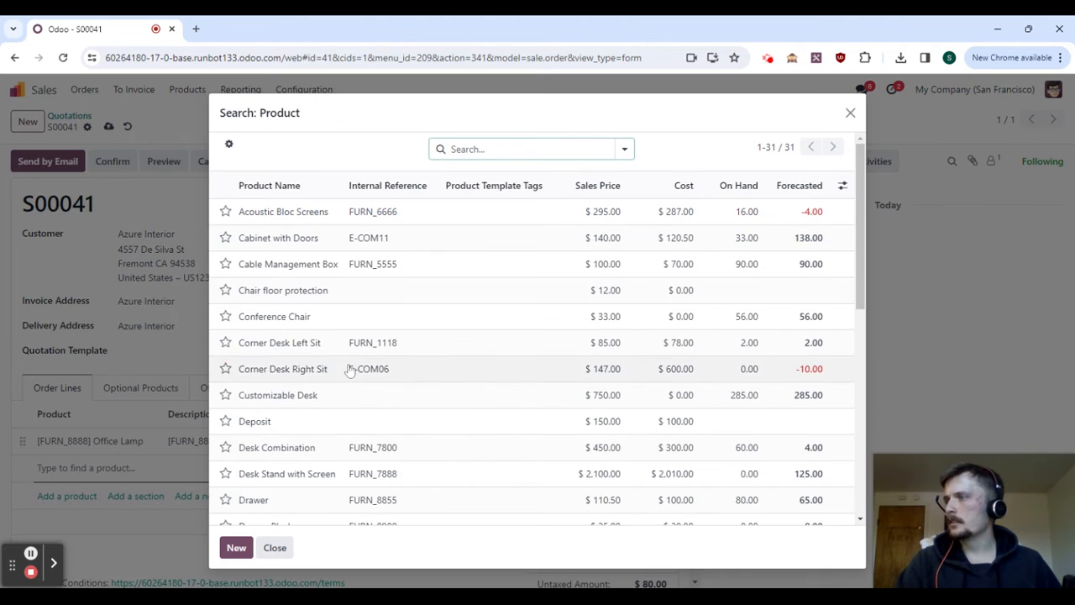
{"action": "left_click", "coordinate": [448, 149]}
{"action": "type", "text": "stor"}
{"action": "key", "text": "Return"}
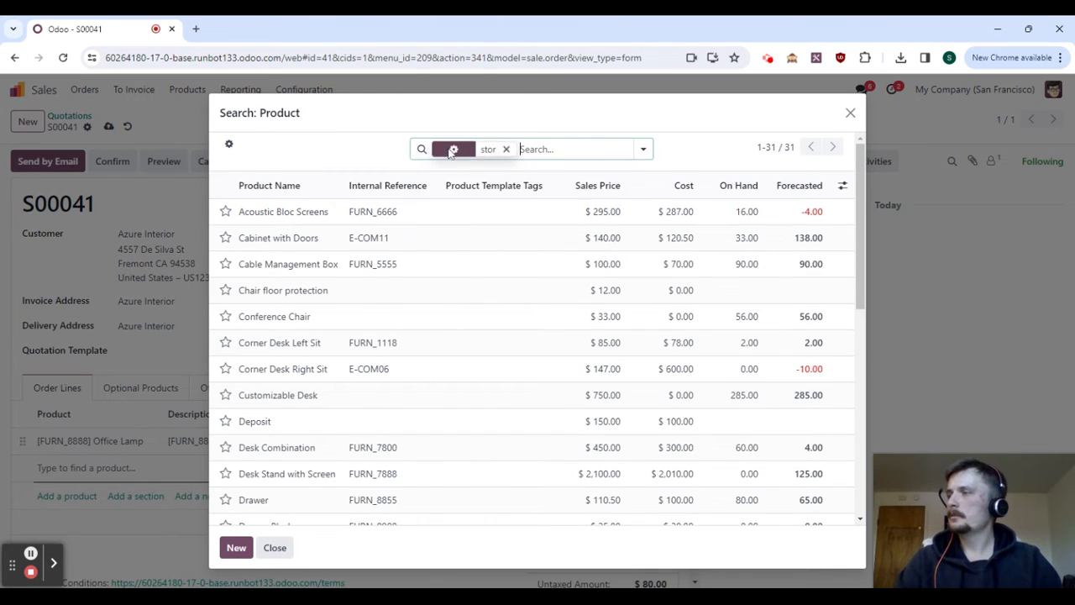
{"action": "left_click", "coordinate": [305, 336]}
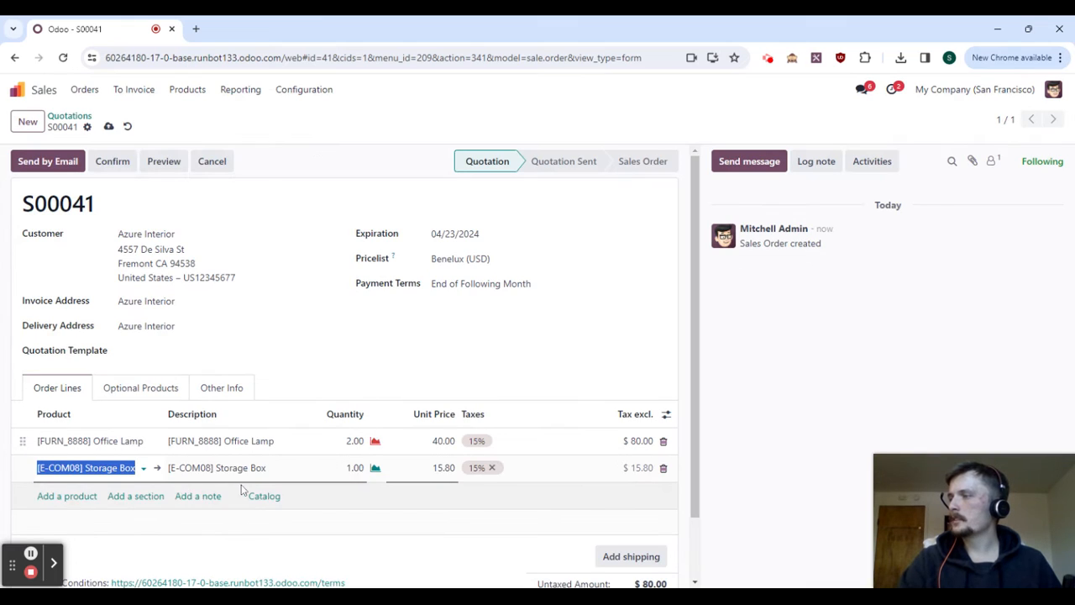
Step: Set the Storage Box's weight to 1.00 kg in its product record, save it and return to quotation S00041
{"action": "left_click", "coordinate": [156, 468]}
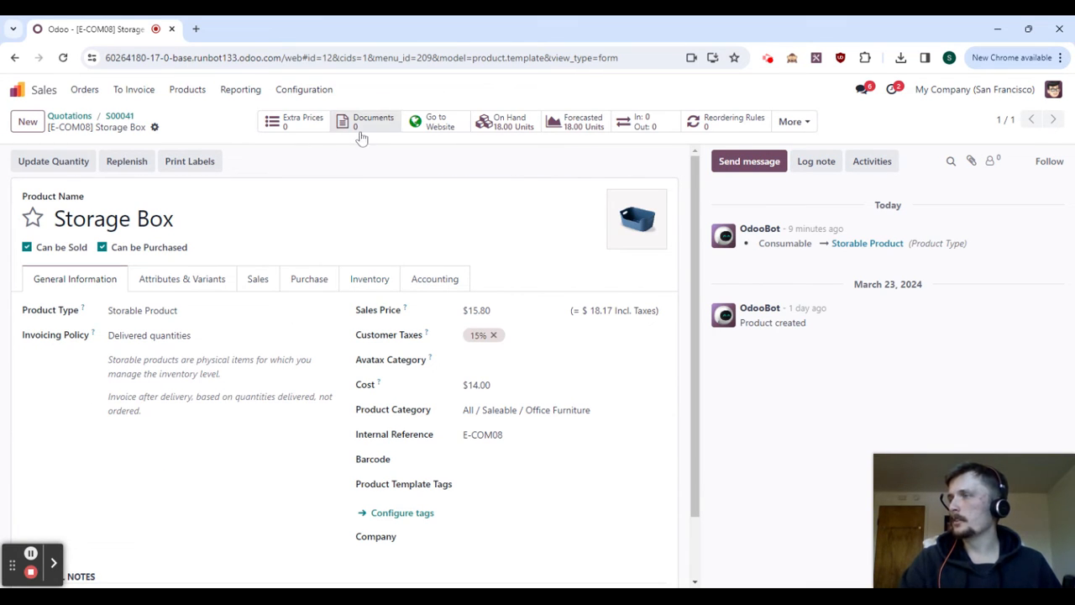
{"action": "left_click", "coordinate": [371, 287]}
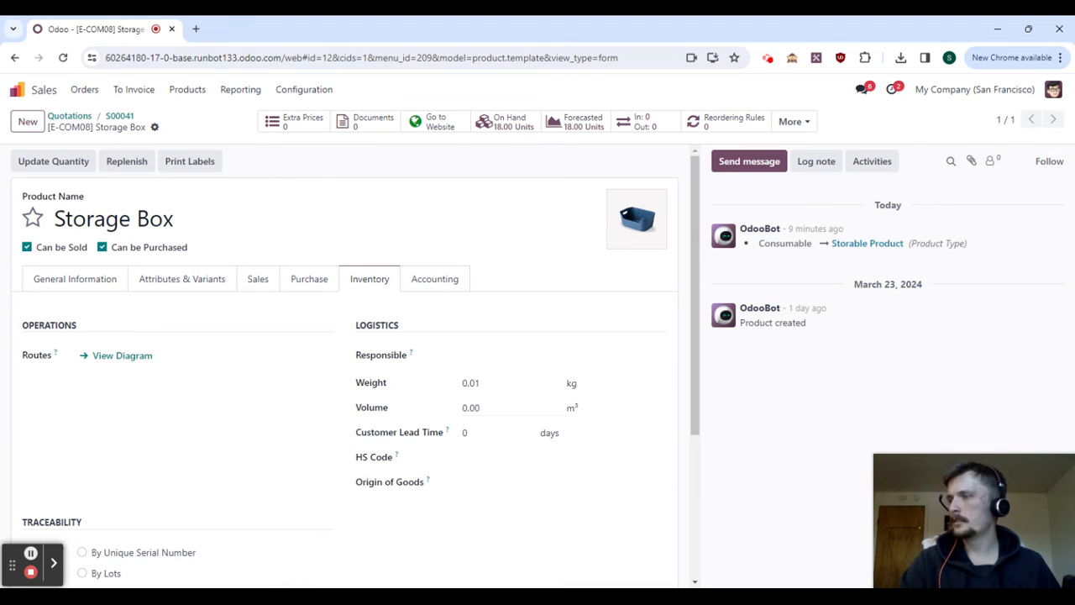
{"action": "double_click", "coordinate": [471, 382]}
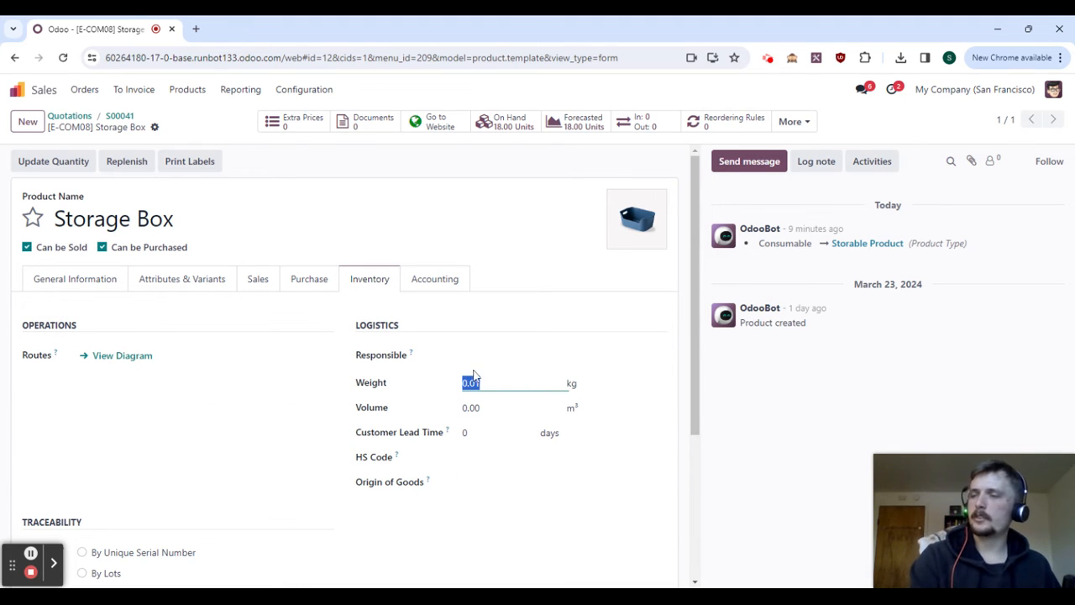
{"action": "type", "text": "1.00"}
{"action": "left_click", "coordinate": [353, 255]}
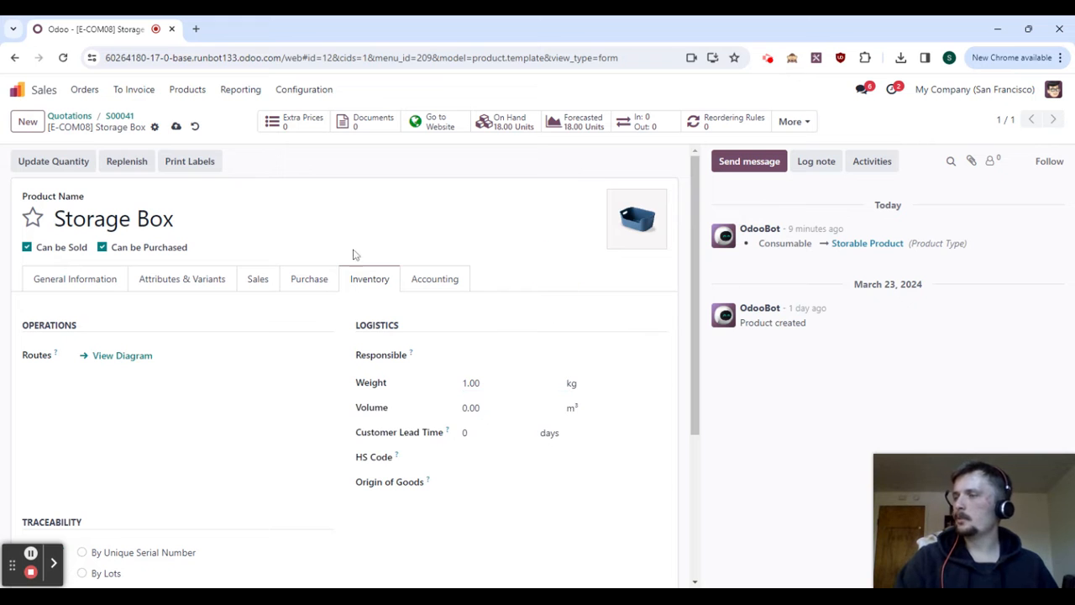
{"action": "left_click", "coordinate": [176, 126]}
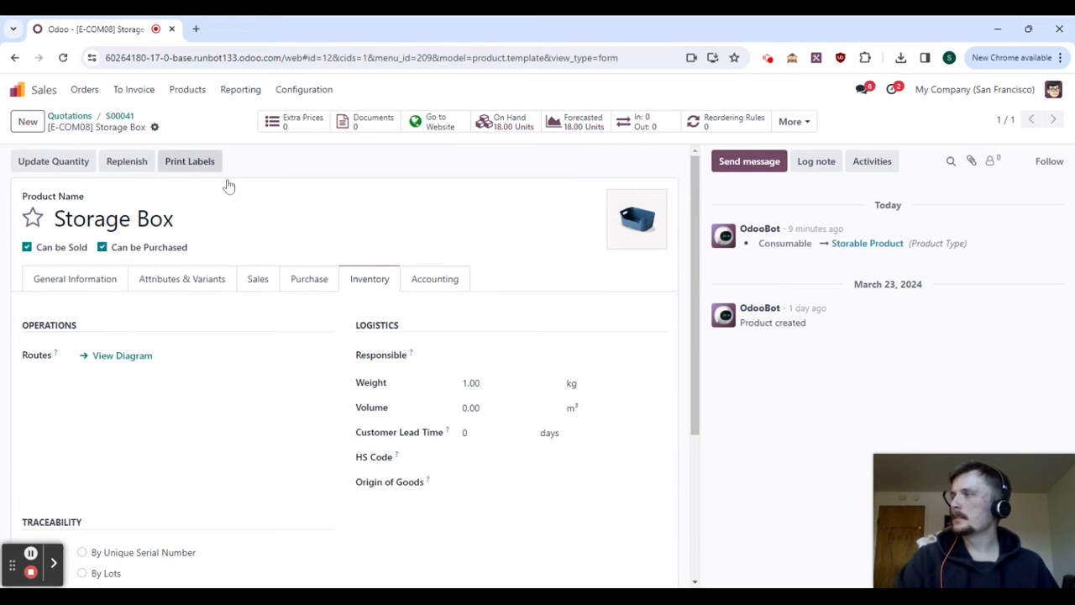
{"action": "left_click", "coordinate": [120, 115]}
Step: Set the quantity of the Storage Box order line to 2
{"action": "left_click", "coordinate": [348, 468]}
{"action": "type", "text": "2"}
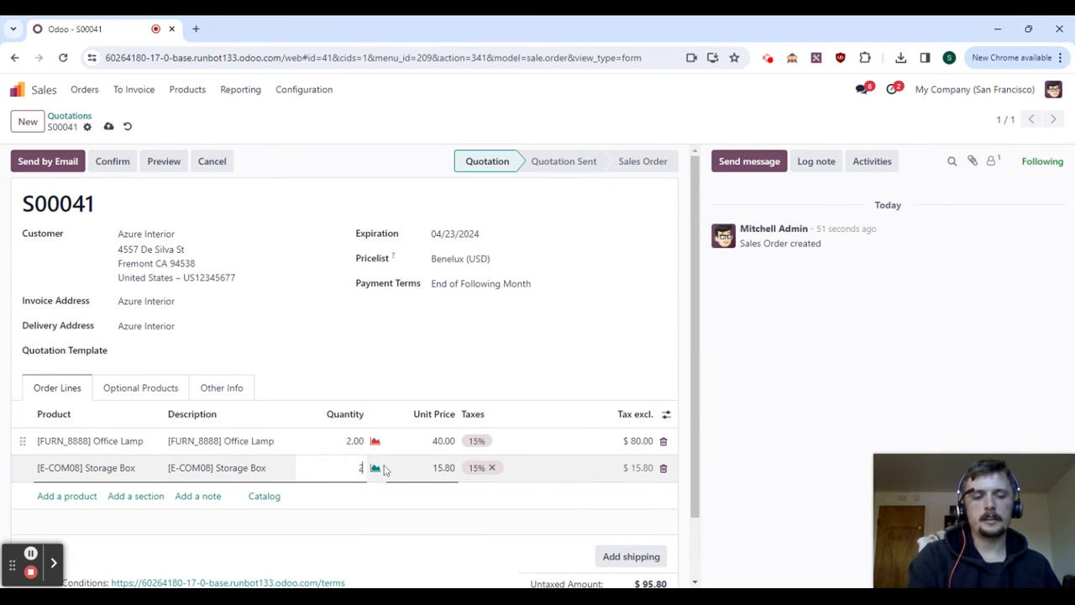
{"action": "left_click", "coordinate": [417, 399]}
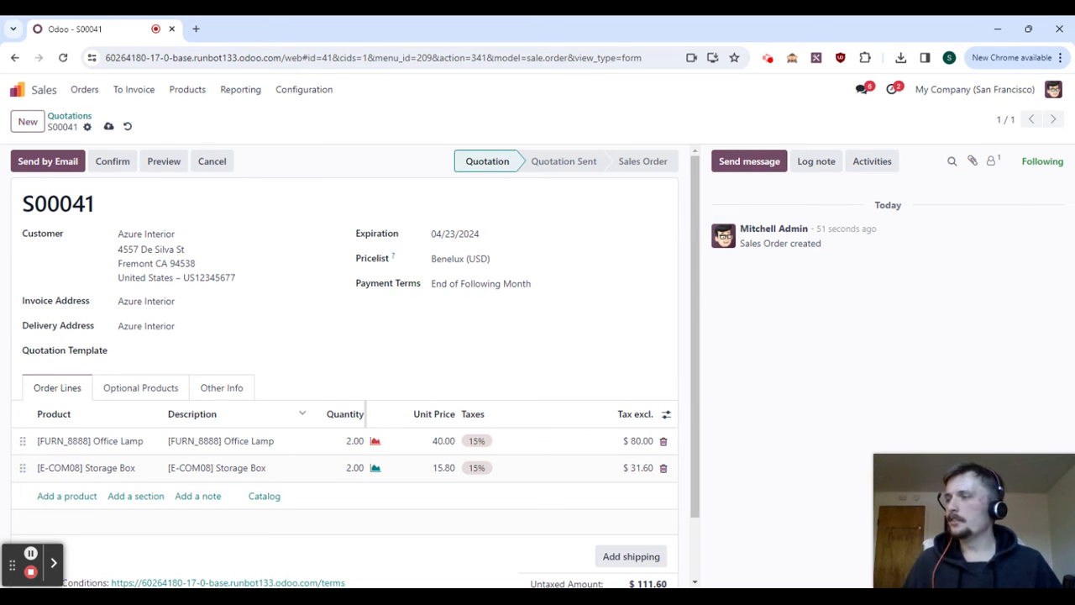
Step: Update the Office Lamp's on-hand quantity to 10 in WH/Stock from its product record, save it and return to the quotation
{"action": "left_click", "coordinate": [134, 443]}
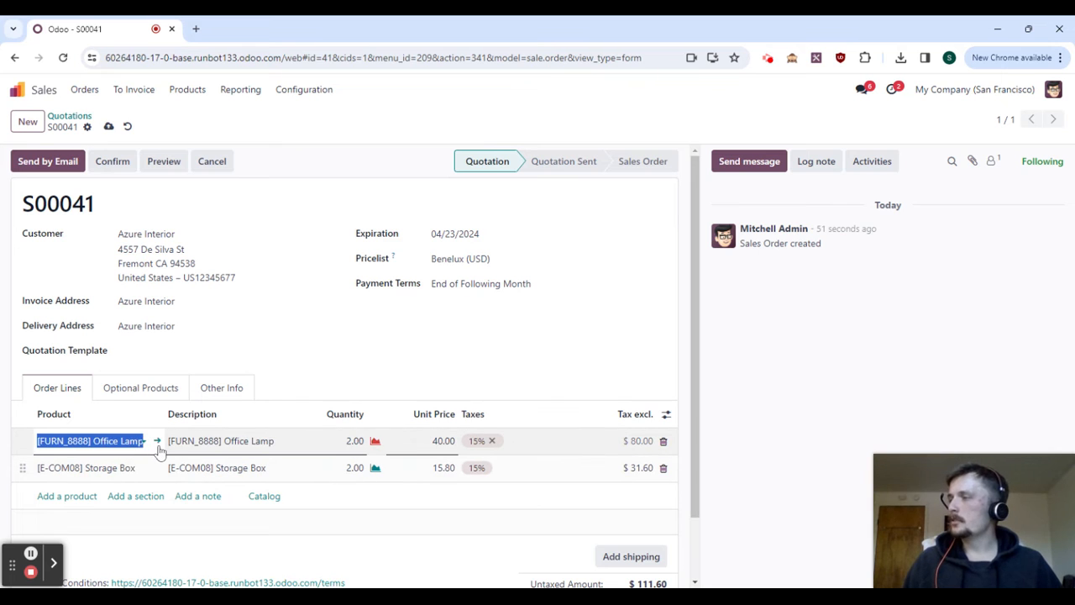
{"action": "left_click", "coordinate": [158, 443]}
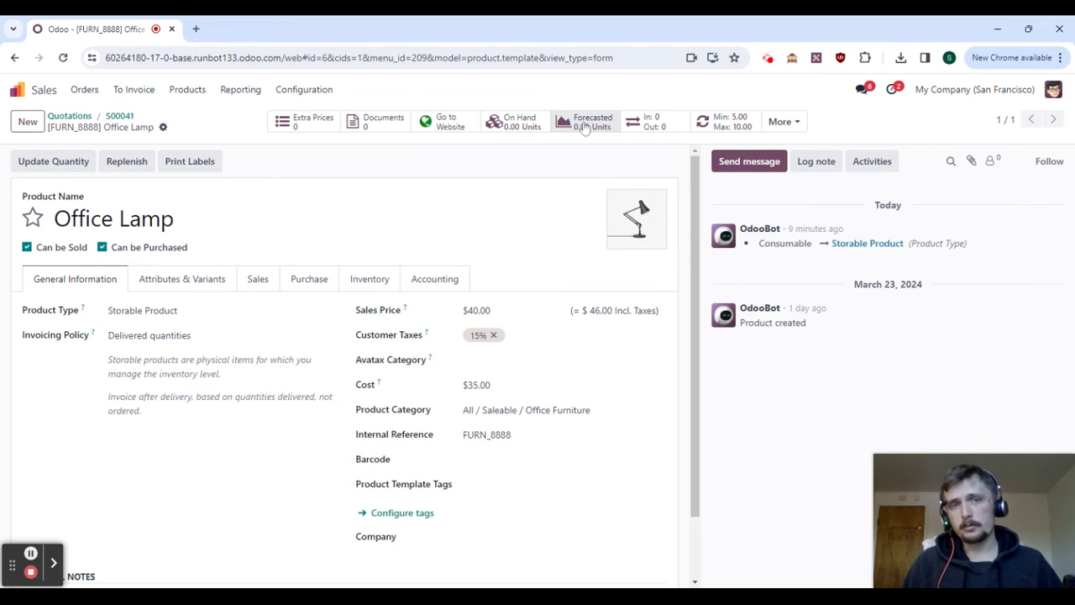
{"action": "left_click", "coordinate": [84, 164]}
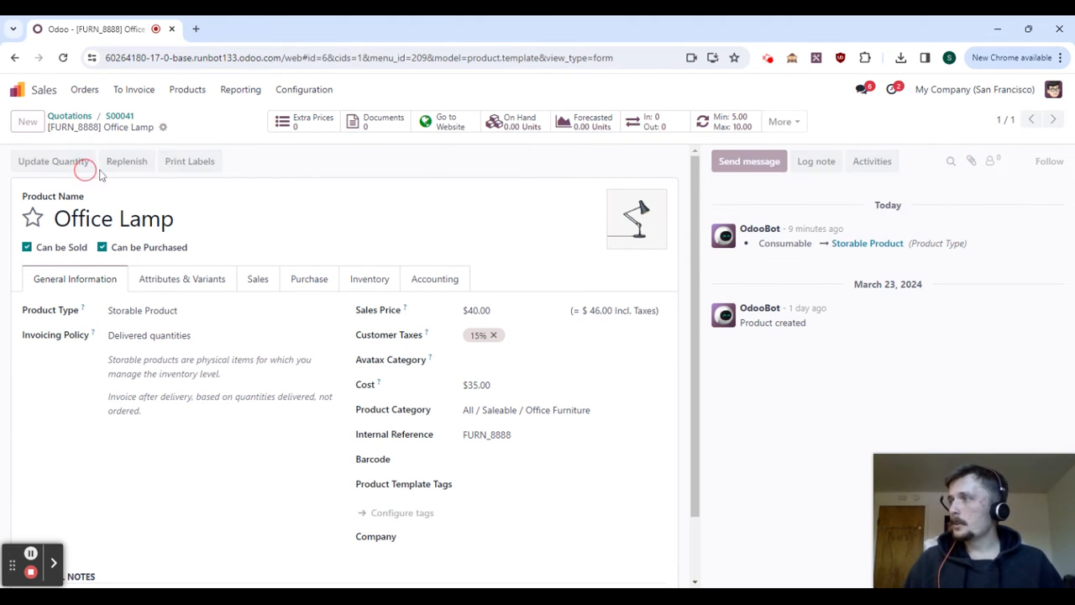
{"action": "left_click", "coordinate": [28, 122]}
{"action": "key", "text": "Tab"}
{"action": "key", "text": "Tab"}
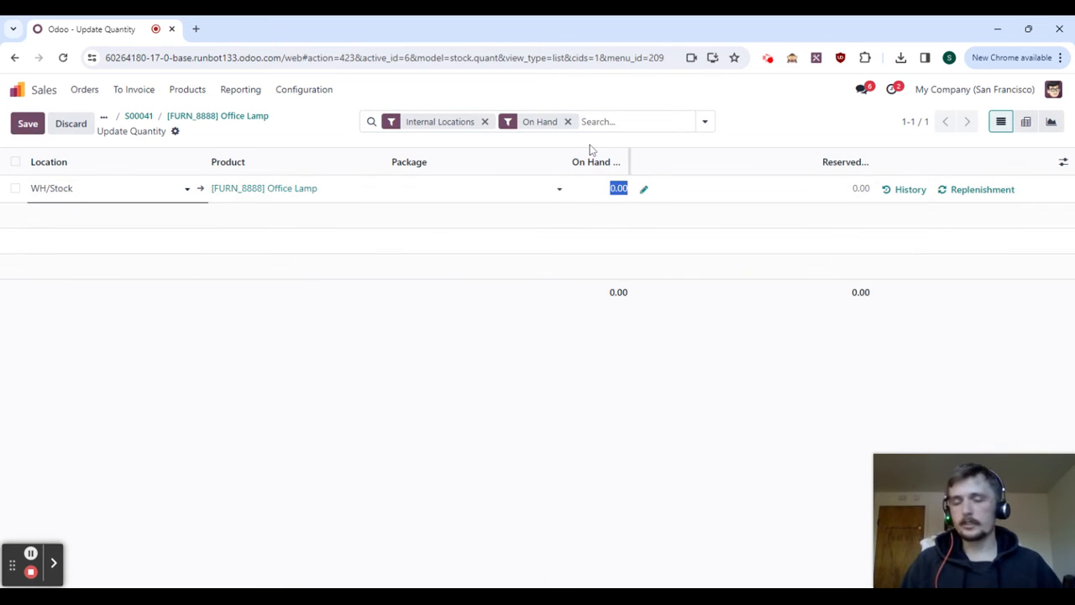
{"action": "type", "text": "10"}
{"action": "key", "text": "Return"}
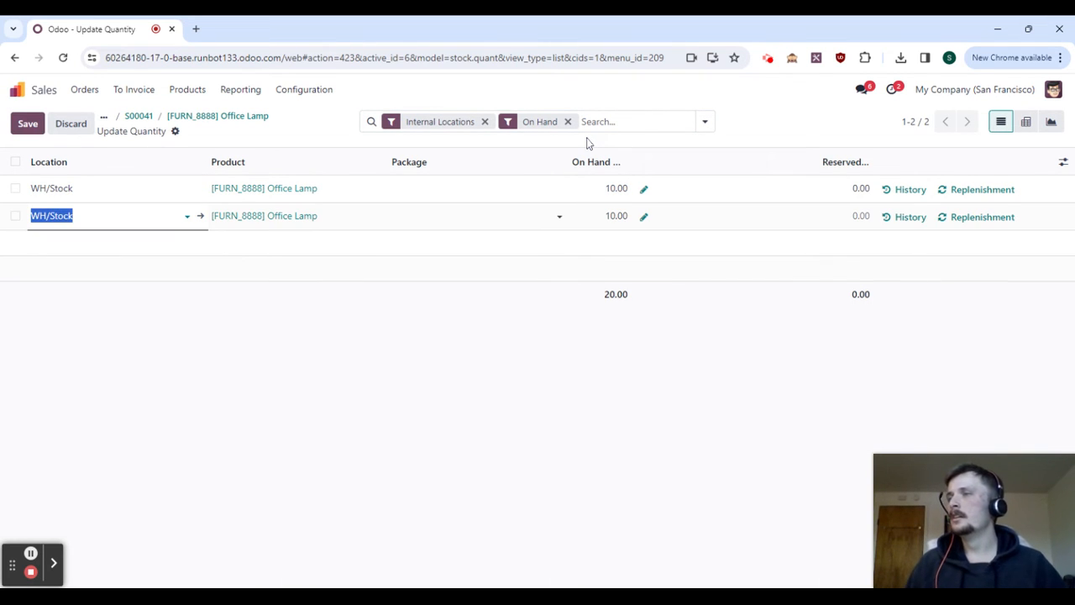
{"action": "left_click", "coordinate": [25, 124]}
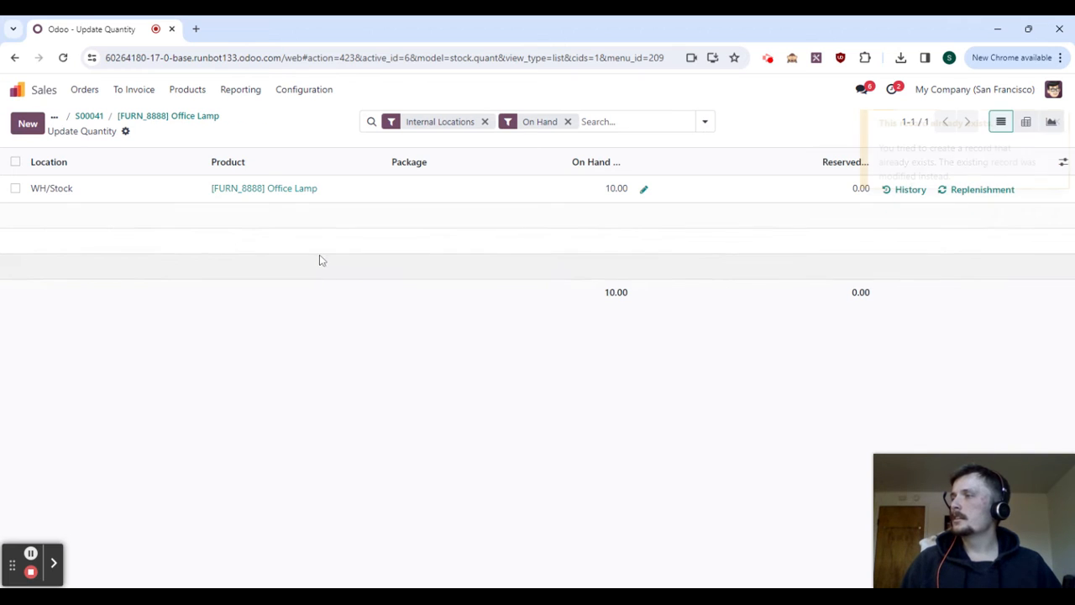
{"action": "left_click", "coordinate": [183, 116]}
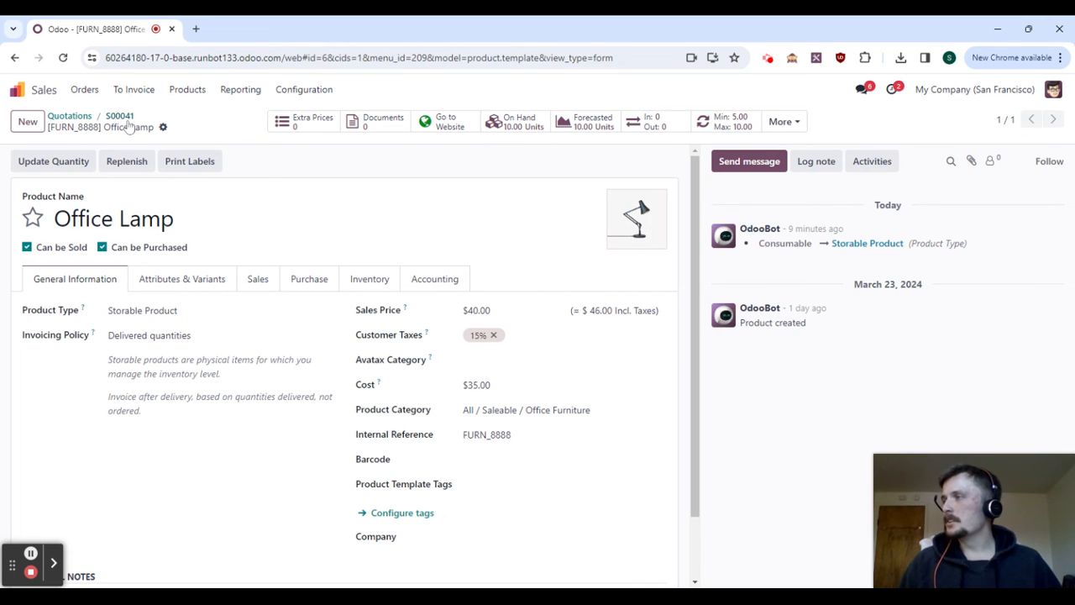
{"action": "left_click", "coordinate": [119, 116]}
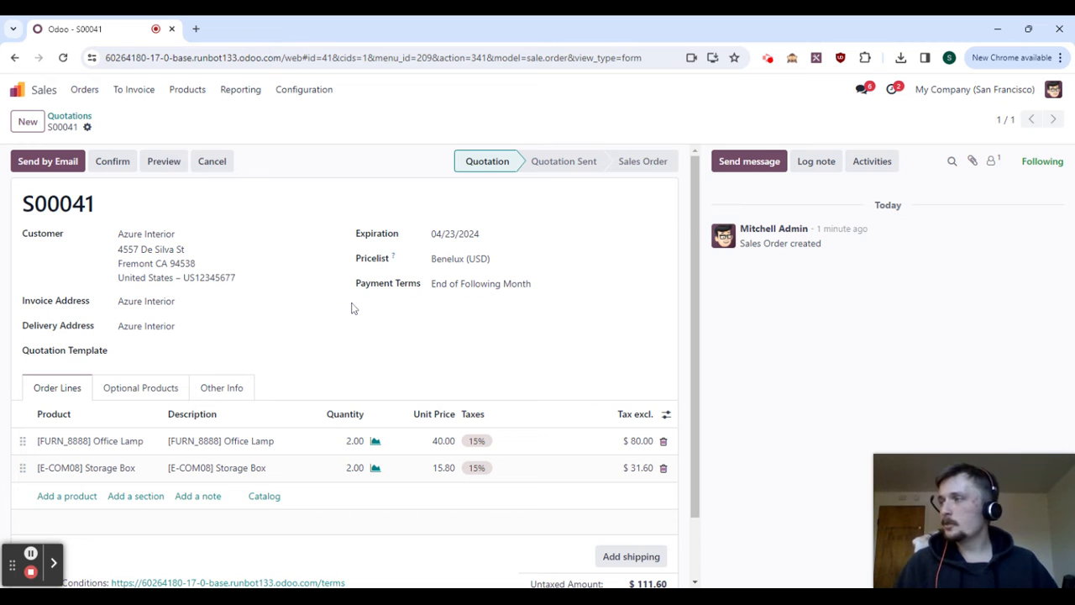
Step: Add the Fedex US shipping method to the quotation using the rate fetched from the carrier
{"action": "scroll", "coordinate": [566, 478], "scroll_direction": "down", "scroll_amount": 1}
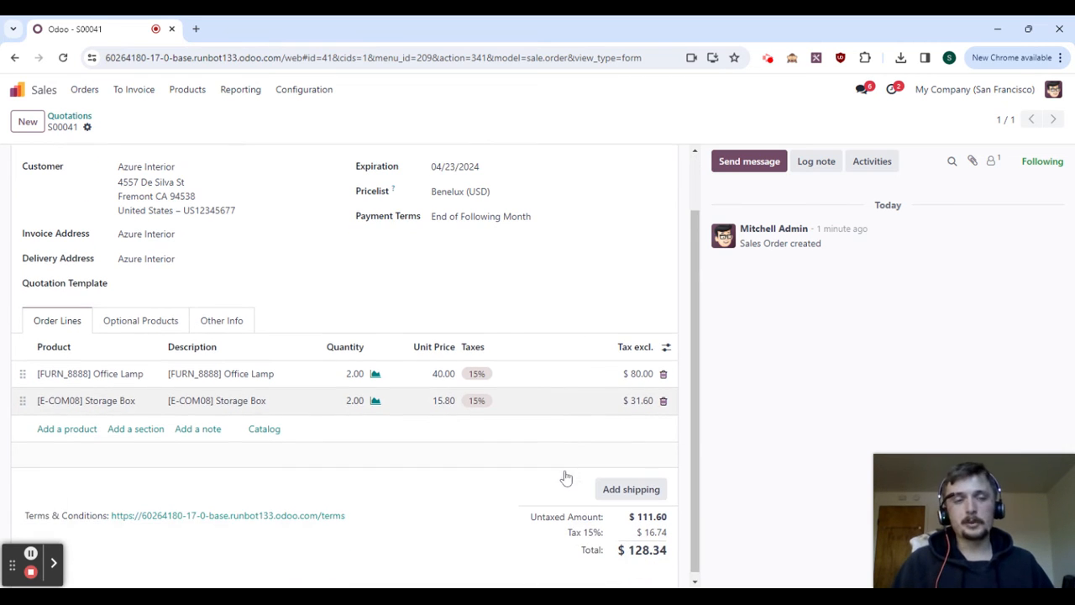
{"action": "left_click", "coordinate": [628, 489]}
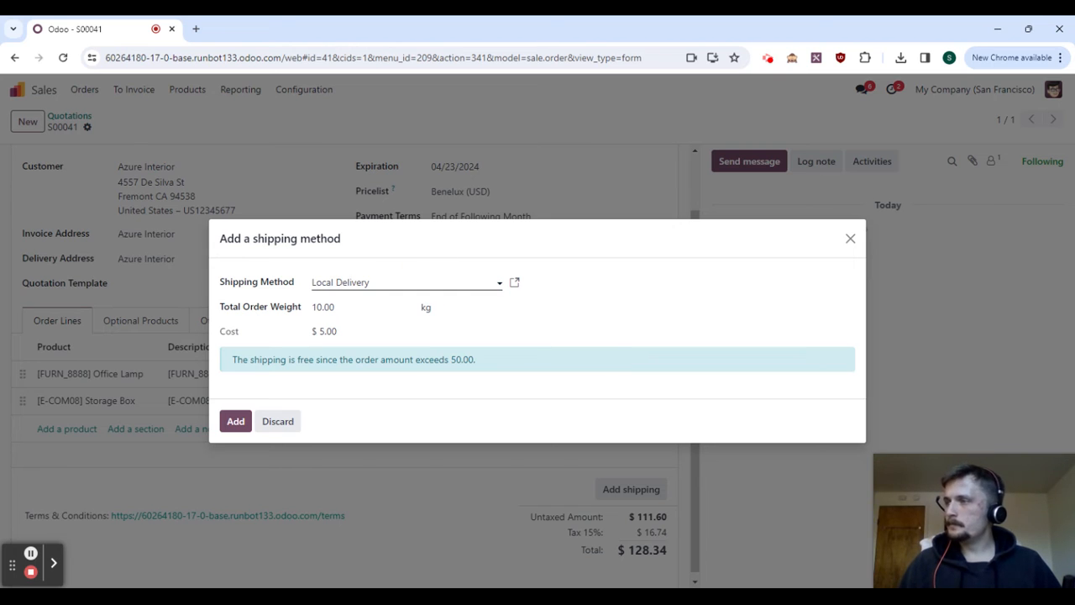
{"action": "left_click", "coordinate": [361, 282]}
{"action": "left_click", "coordinate": [385, 379]}
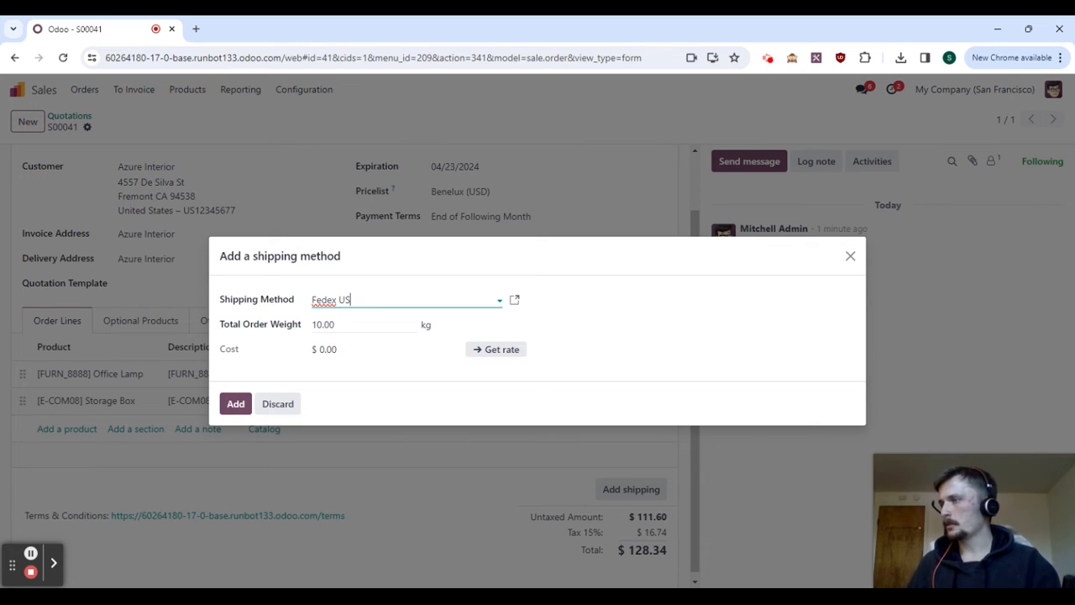
{"action": "left_click", "coordinate": [494, 355]}
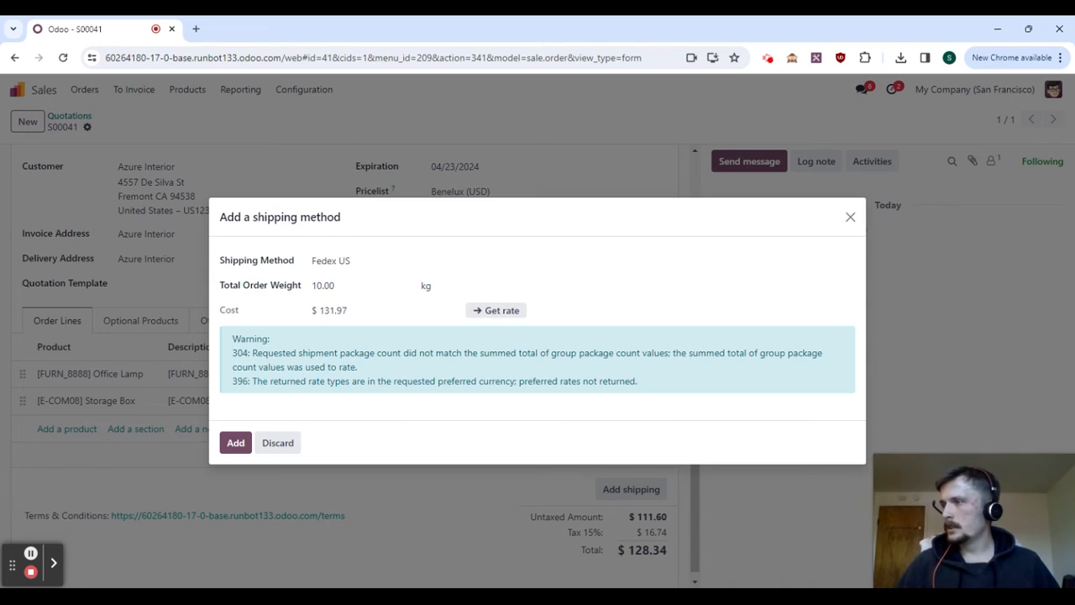
{"action": "left_click_drag", "start_coordinate": [301, 354], "coordinate": [416, 354]}
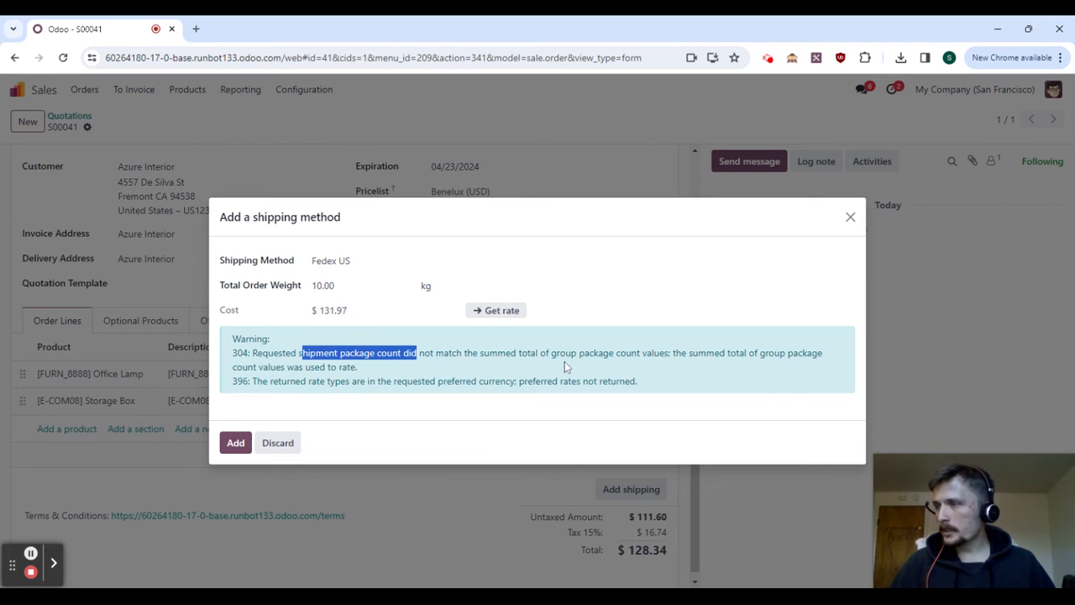
{"action": "left_click_drag", "start_coordinate": [687, 353], "coordinate": [747, 361]}
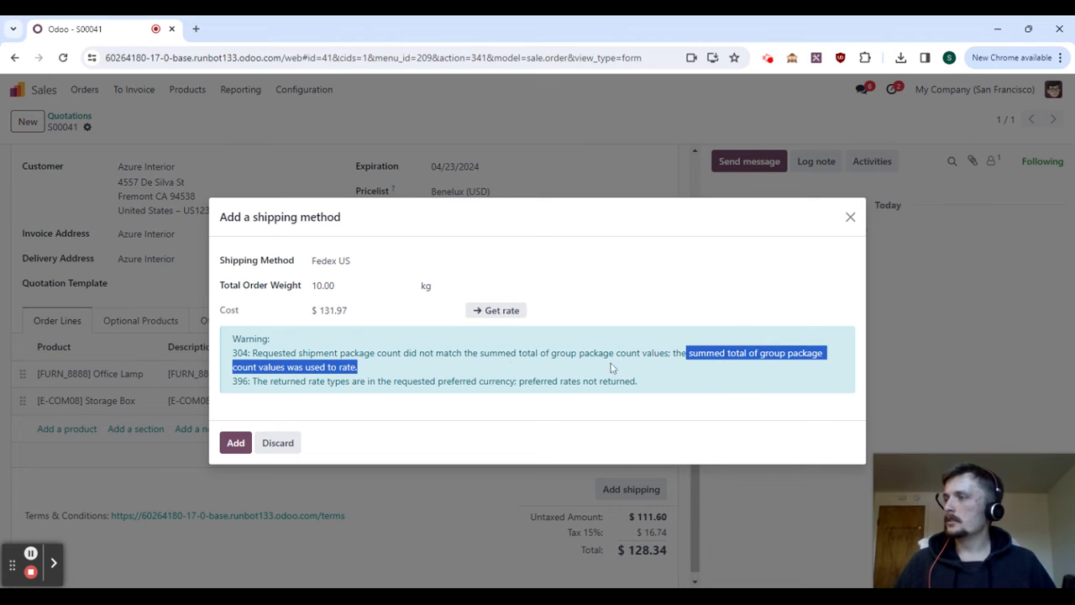
{"action": "left_click", "coordinate": [414, 363]}
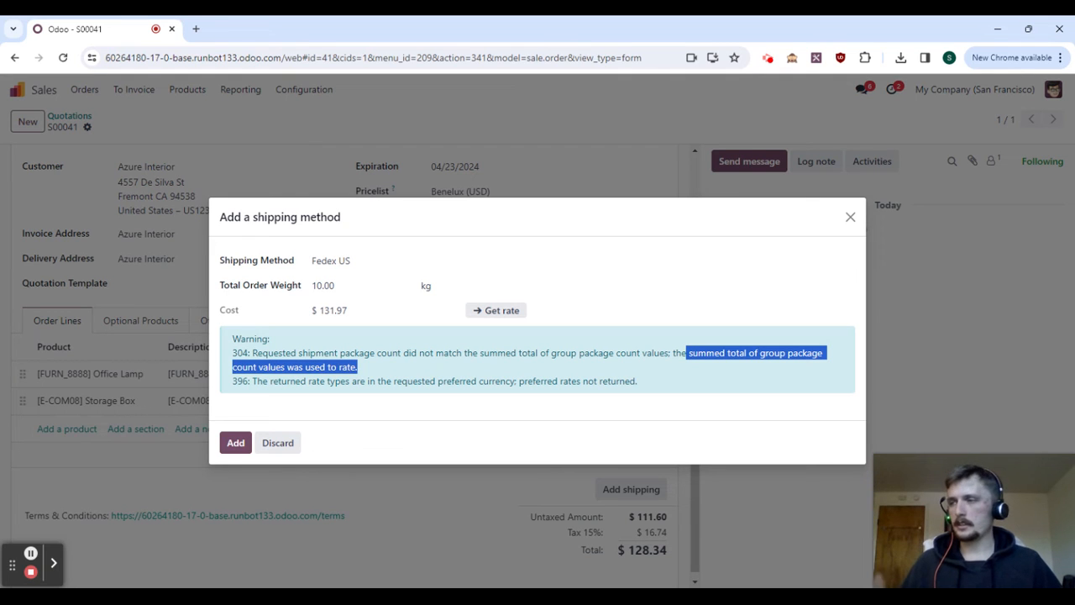
{"action": "left_click", "coordinate": [235, 442]}
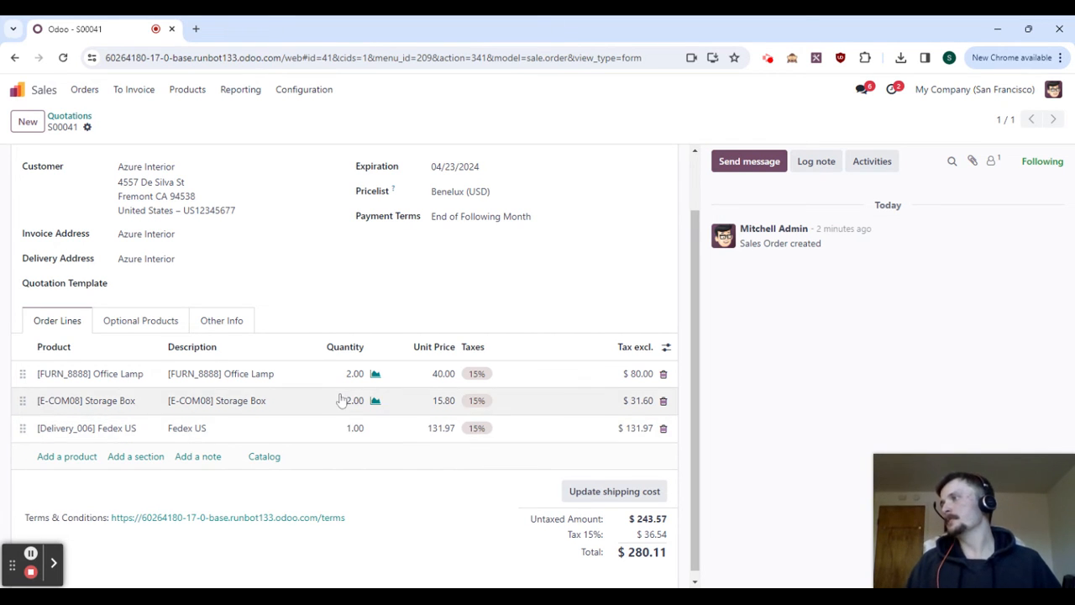
Step: Open and discard the quotation's email draft, and confirm quotation S00041 as a sales order
{"action": "scroll", "coordinate": [342, 401], "scroll_direction": "up", "scroll_amount": 2}
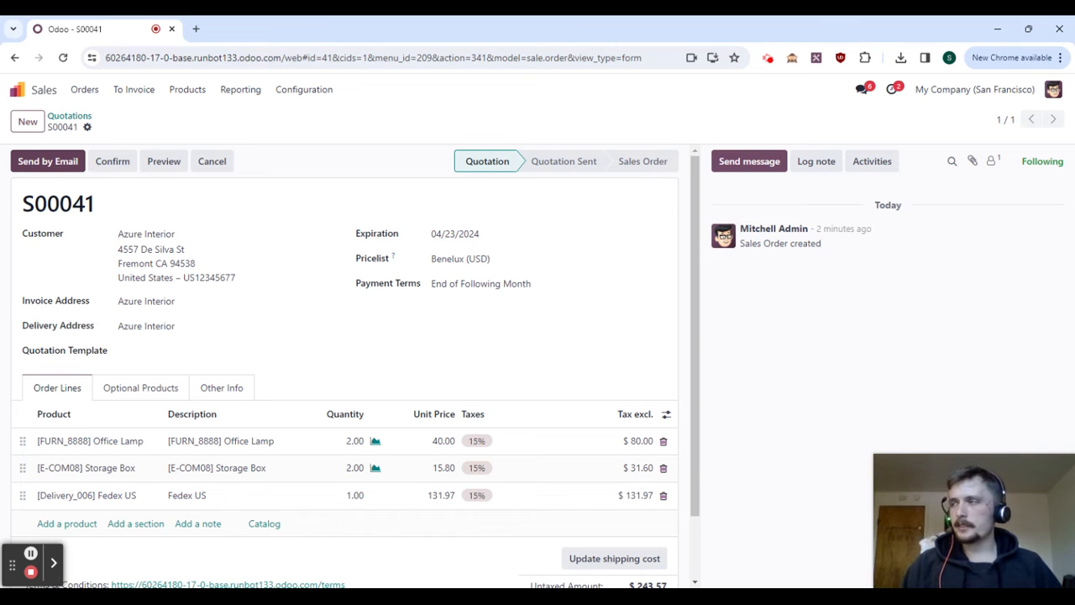
{"action": "left_click", "coordinate": [57, 167]}
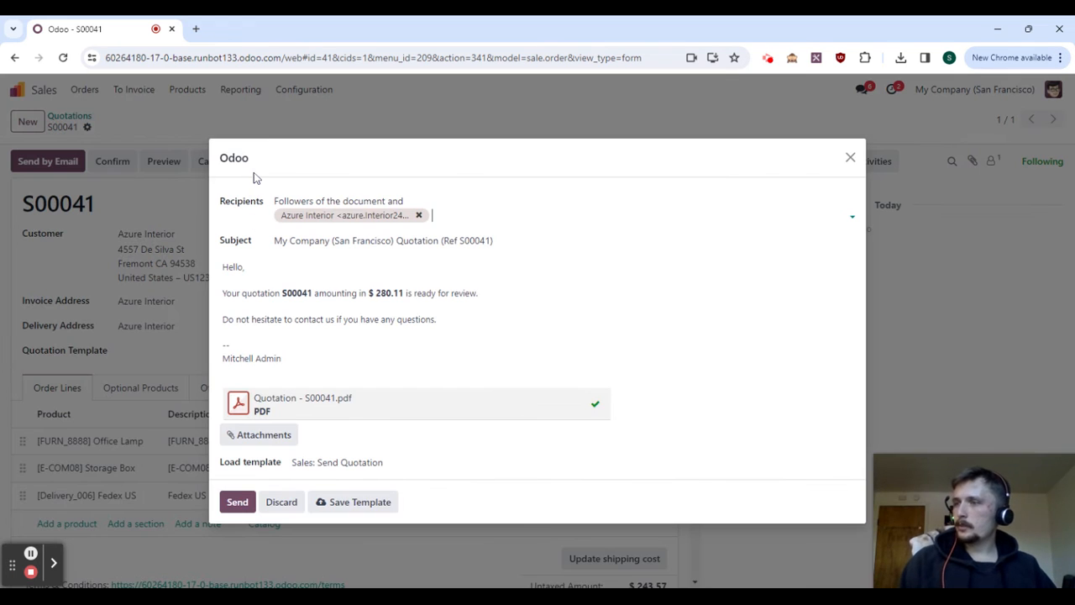
{"action": "left_click", "coordinate": [281, 502]}
{"action": "left_click", "coordinate": [114, 161]}
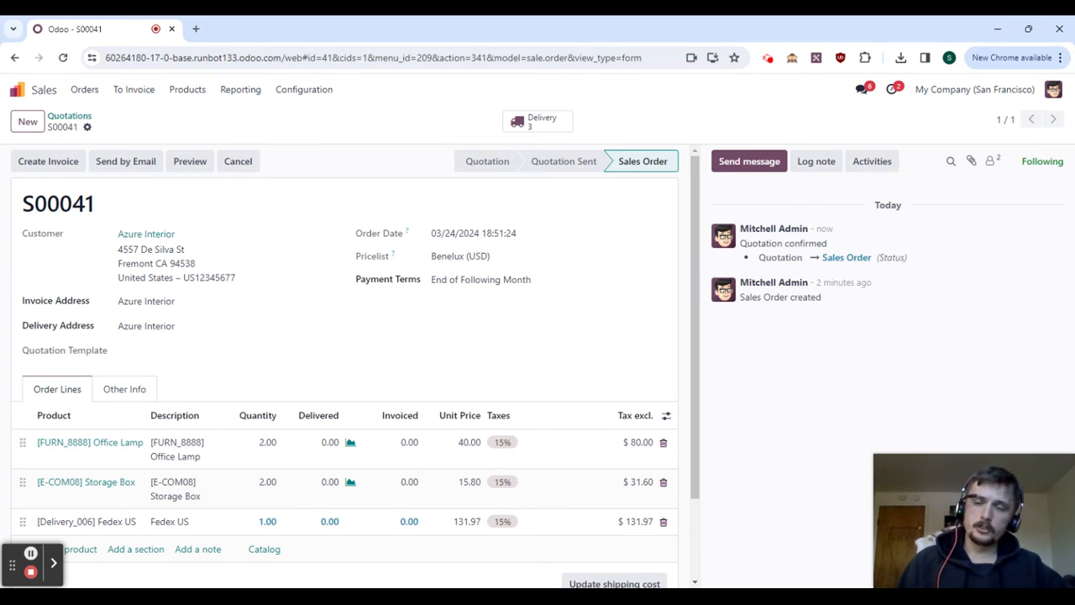
Step: Validate the picking transfer WH/PICK/00001 from the order's deliveries and move on to the packing transfer WH/PACK/00001
{"action": "left_click", "coordinate": [551, 122]}
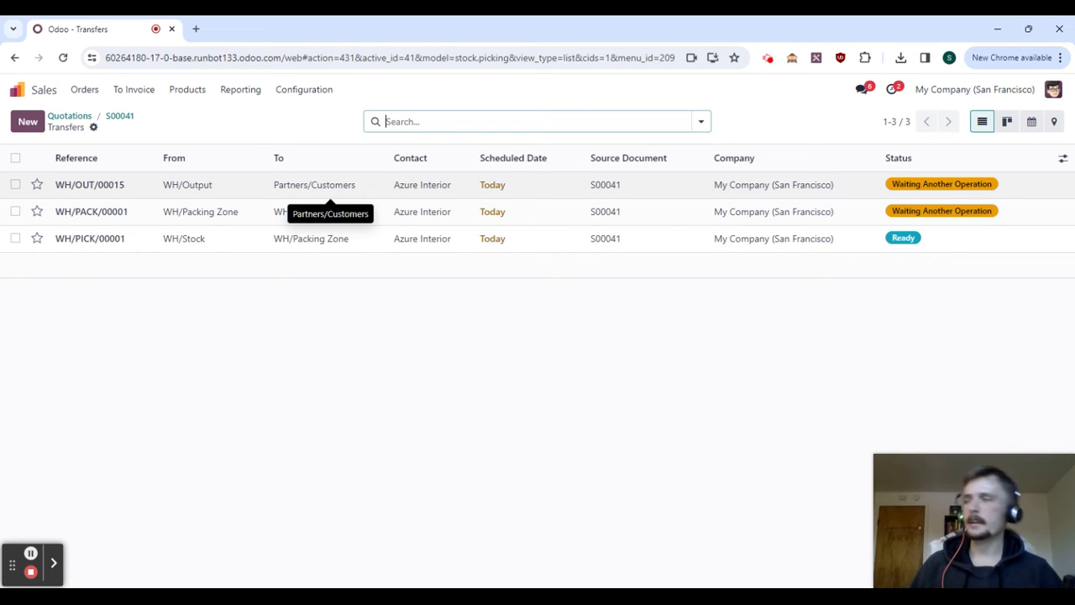
{"action": "left_click", "coordinate": [331, 240]}
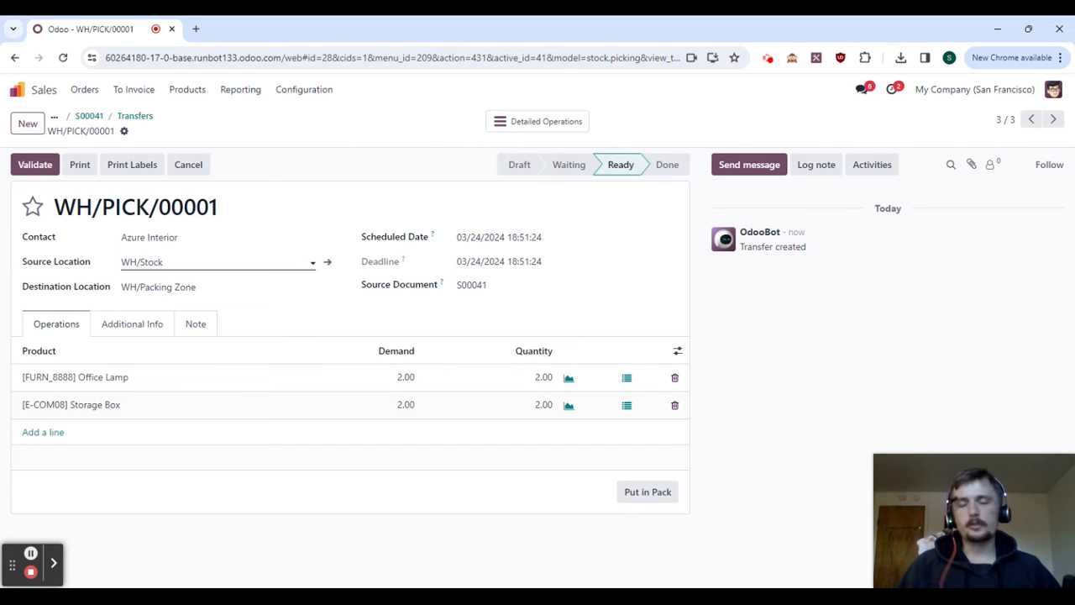
{"action": "left_click", "coordinate": [32, 164]}
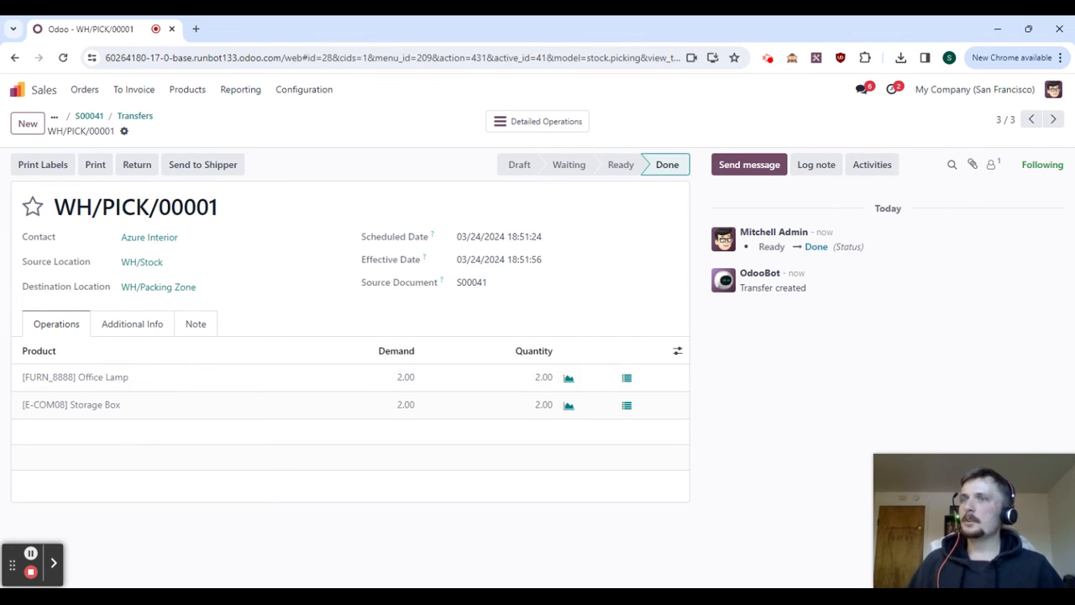
{"action": "left_click", "coordinate": [1032, 119]}
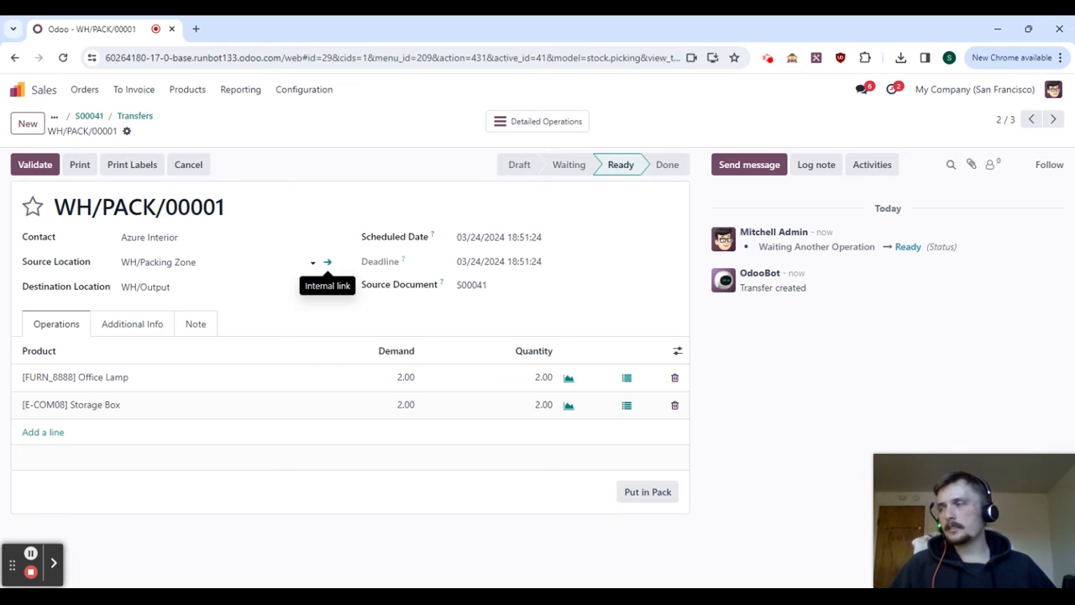
Step: Open the packing transfer WH/PACK/00001 from the Pack operations to process in the Inventory app
{"action": "left_click", "coordinate": [20, 89]}
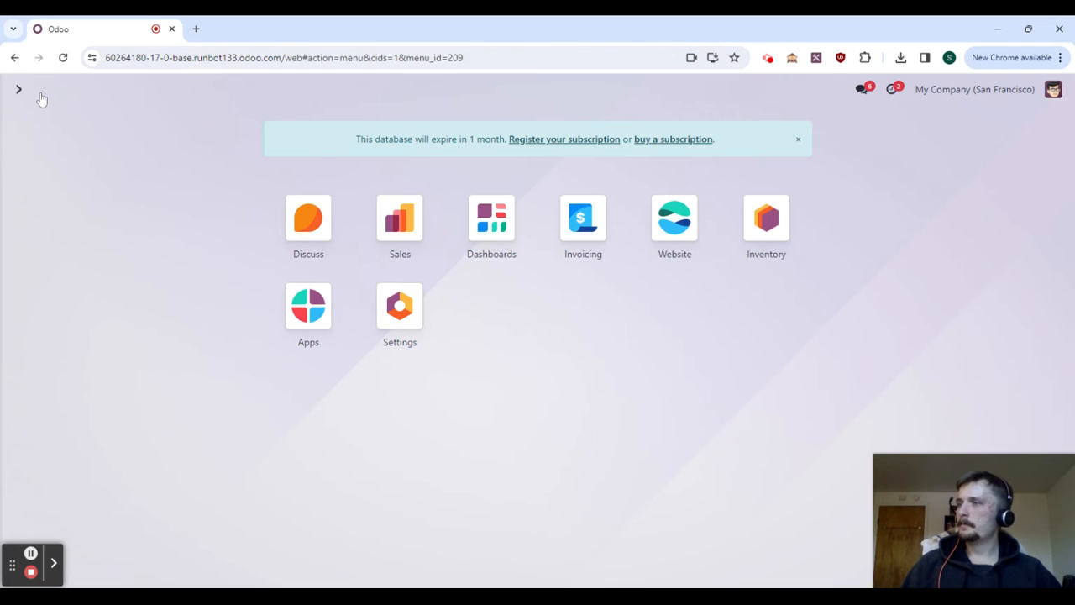
{"action": "left_click", "coordinate": [806, 242]}
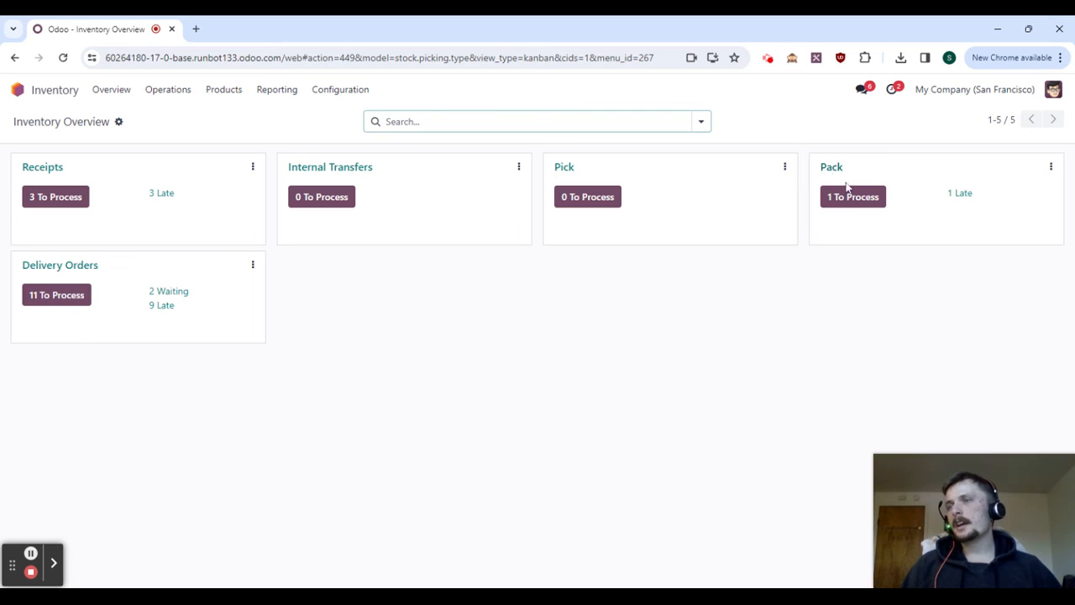
{"action": "left_click", "coordinate": [856, 202]}
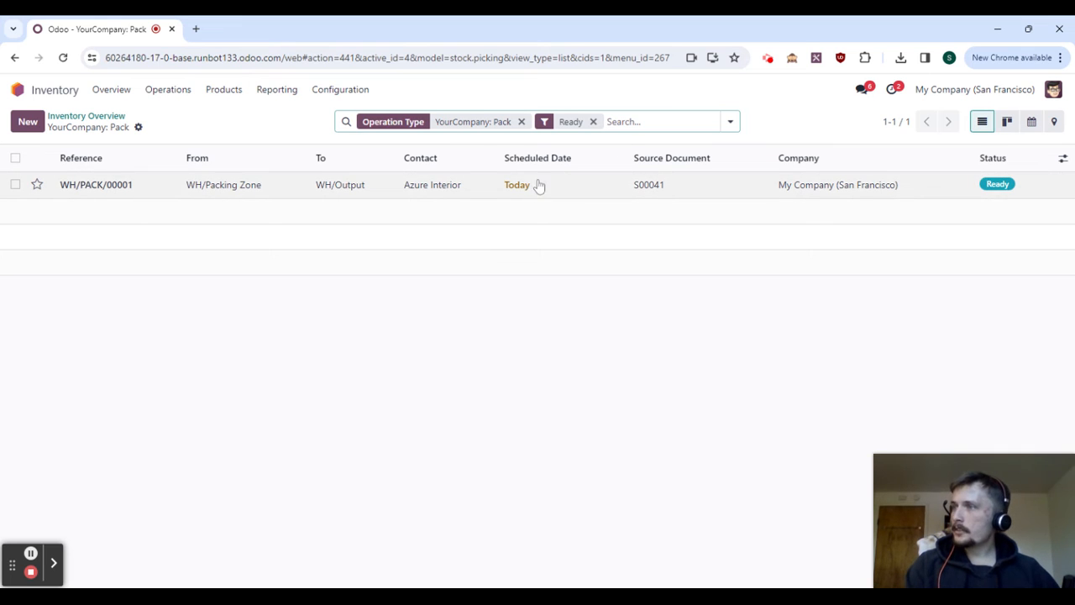
{"action": "left_click", "coordinate": [511, 190]}
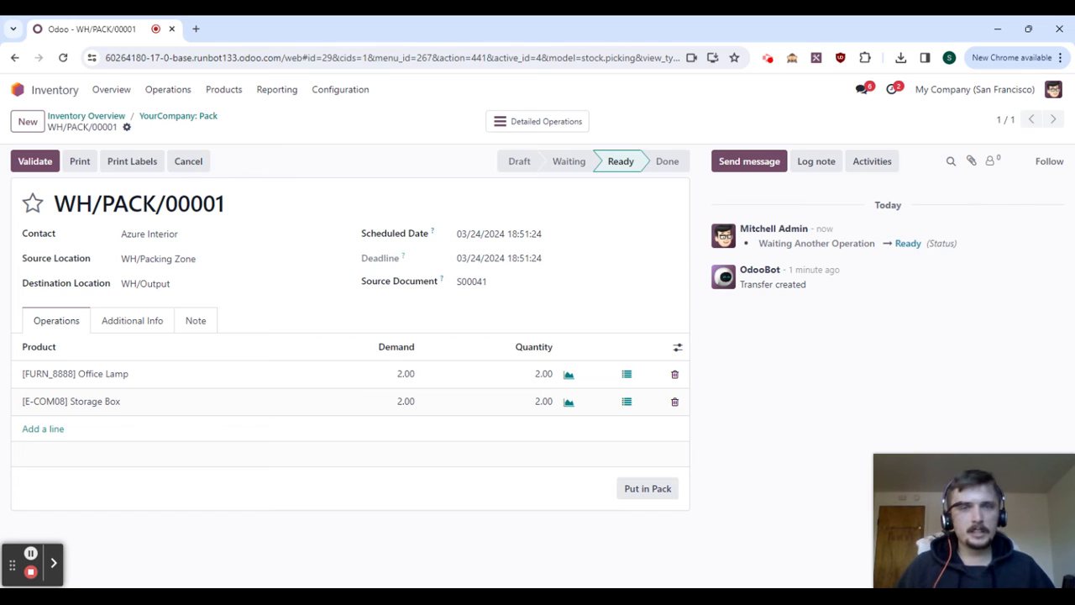
Step: Set the Office Lamp and Storage Box quantities to 1 each and put them in a pack of type FEDEX_BOX
{"action": "left_click", "coordinate": [543, 374]}
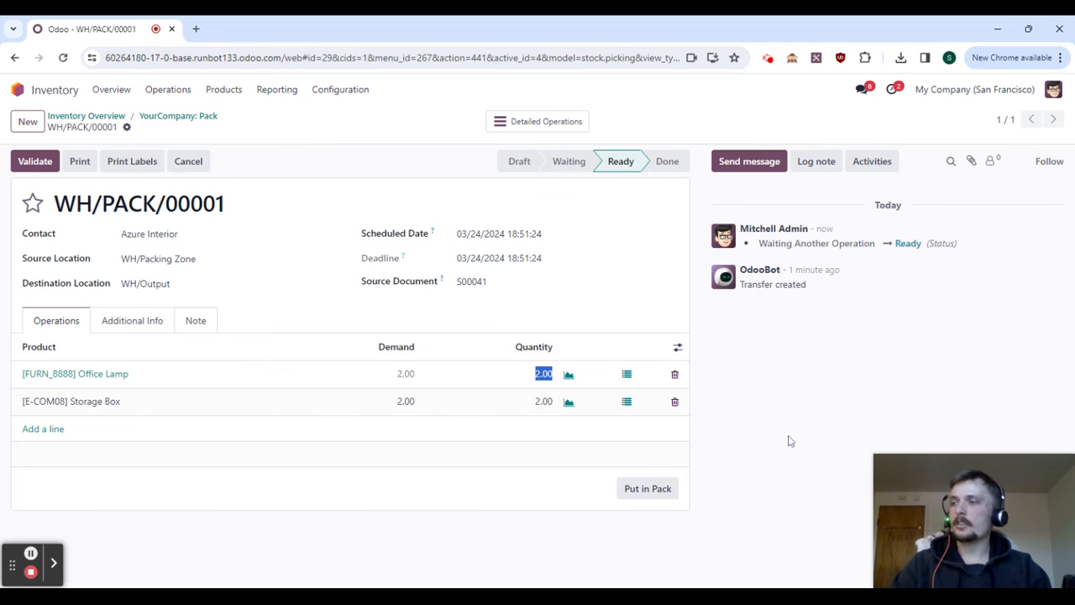
{"action": "type", "text": "1"}
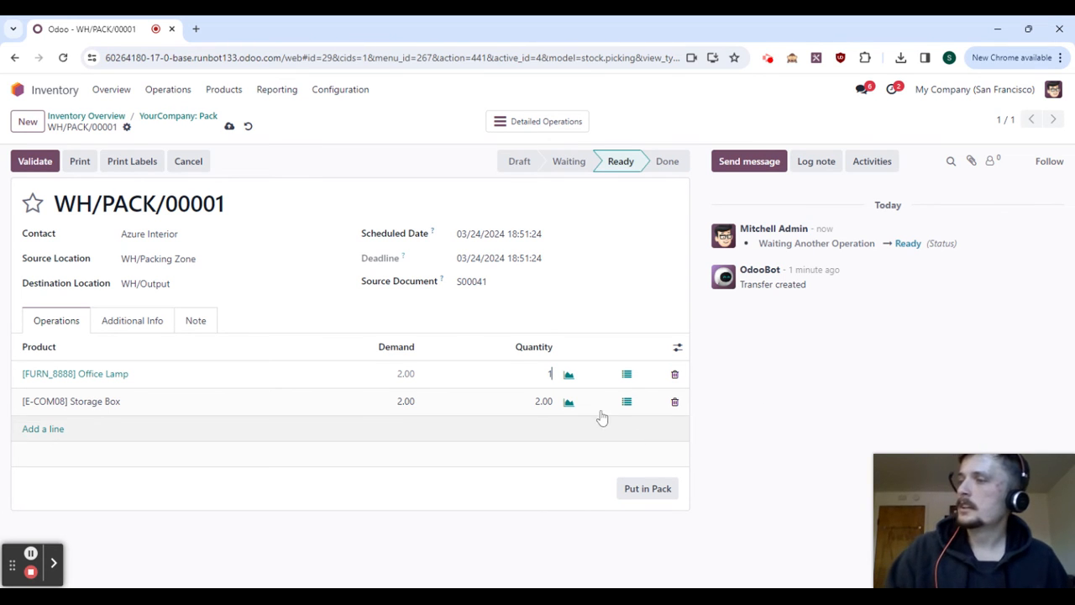
{"action": "left_click", "coordinate": [540, 407]}
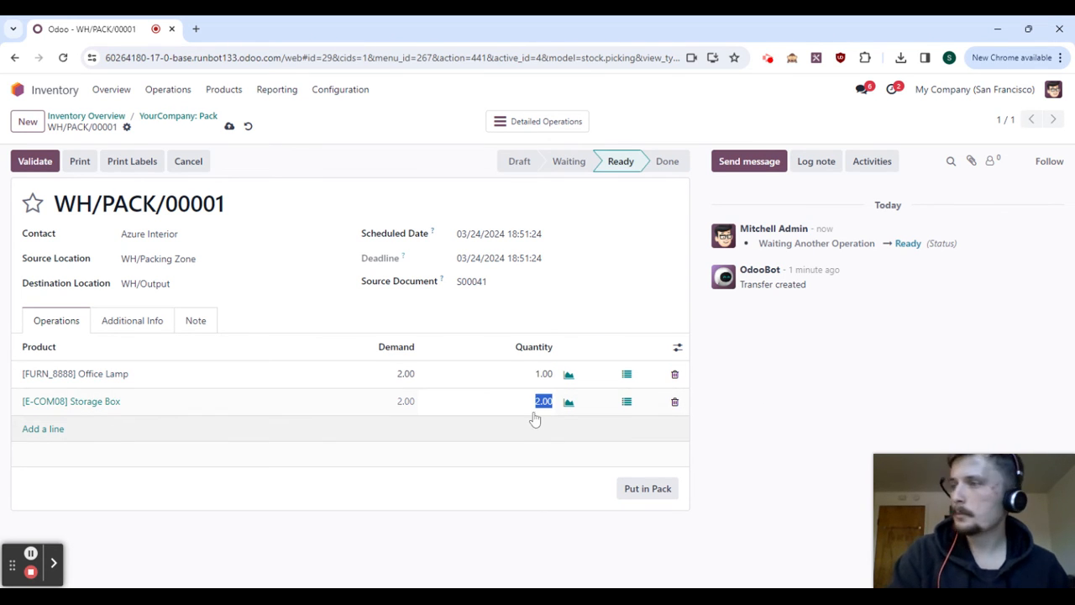
{"action": "type", "text": "1"}
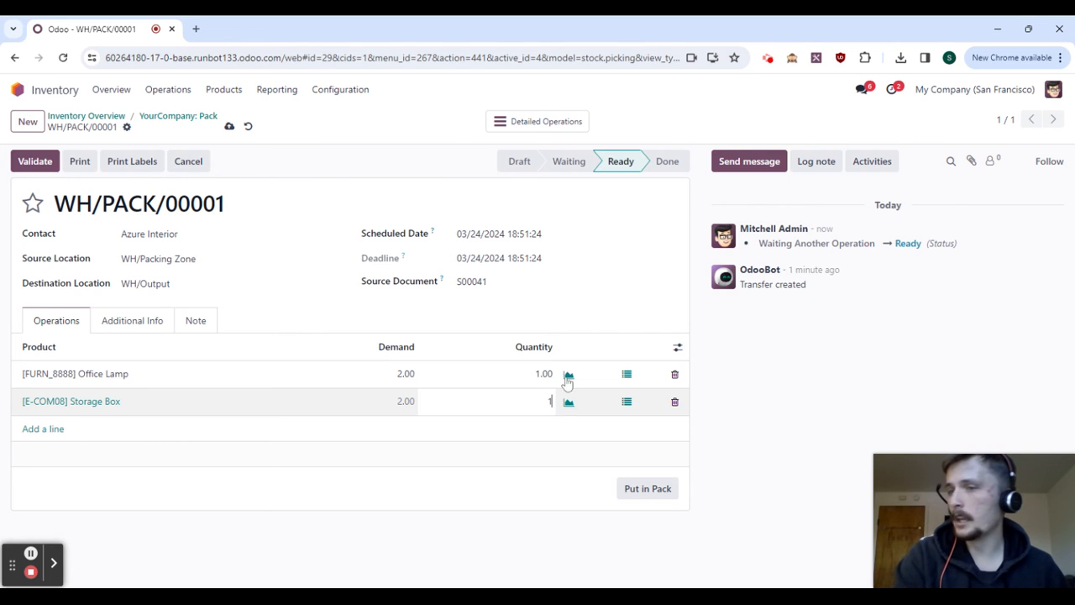
{"action": "left_click", "coordinate": [643, 305]}
{"action": "left_click", "coordinate": [647, 489]}
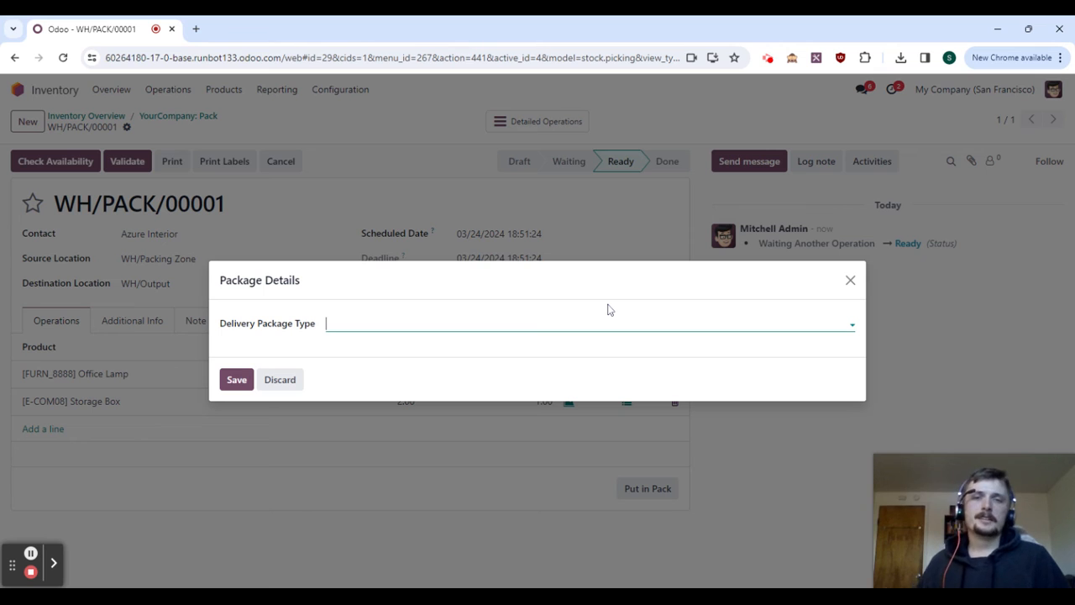
{"action": "left_click", "coordinate": [554, 327]}
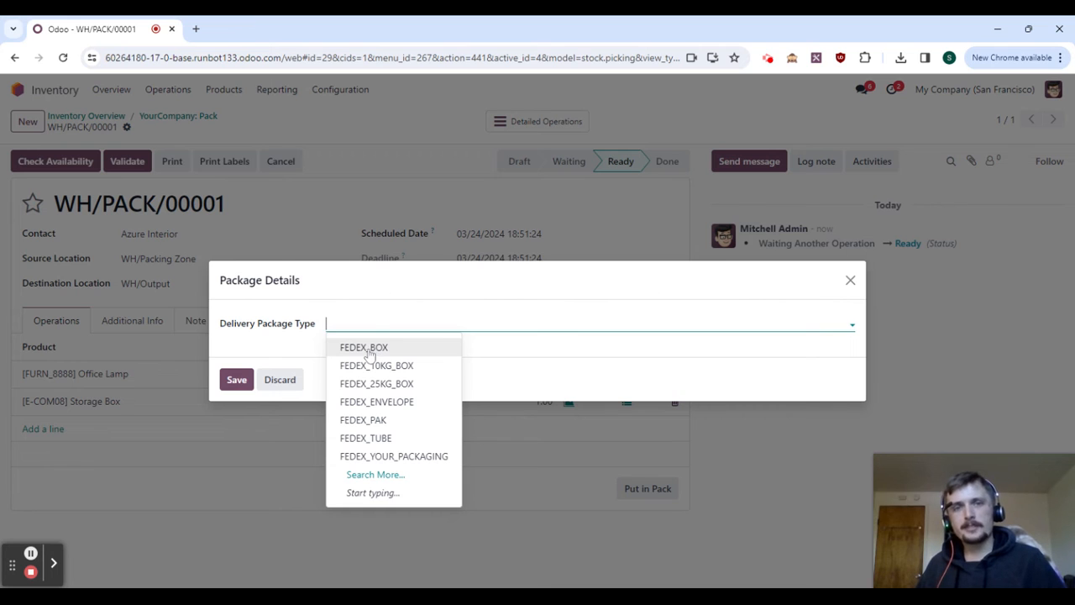
{"action": "left_click", "coordinate": [369, 351]}
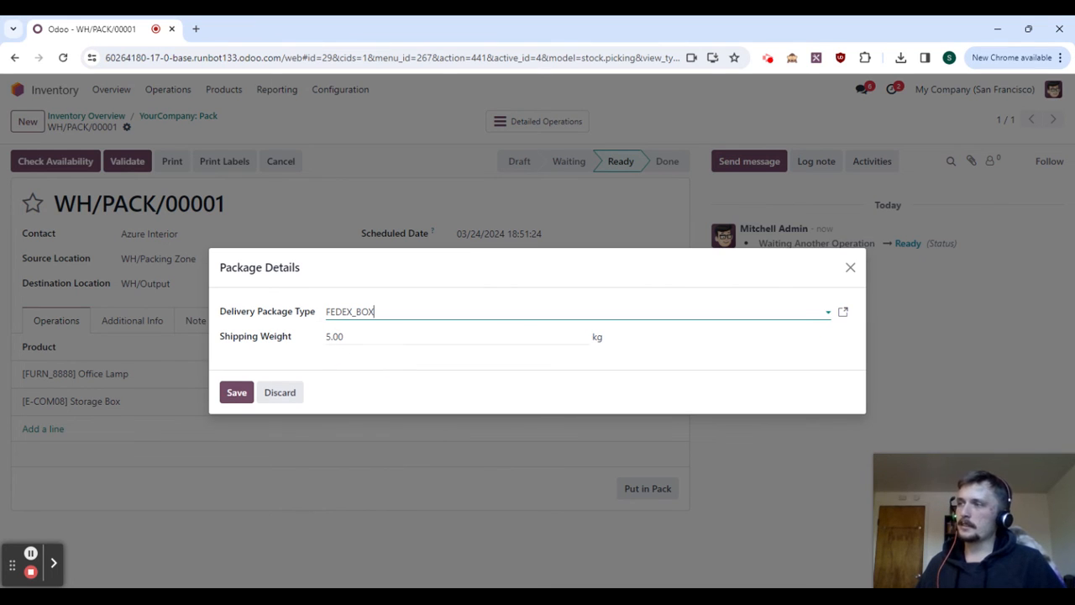
{"action": "left_click", "coordinate": [236, 392]}
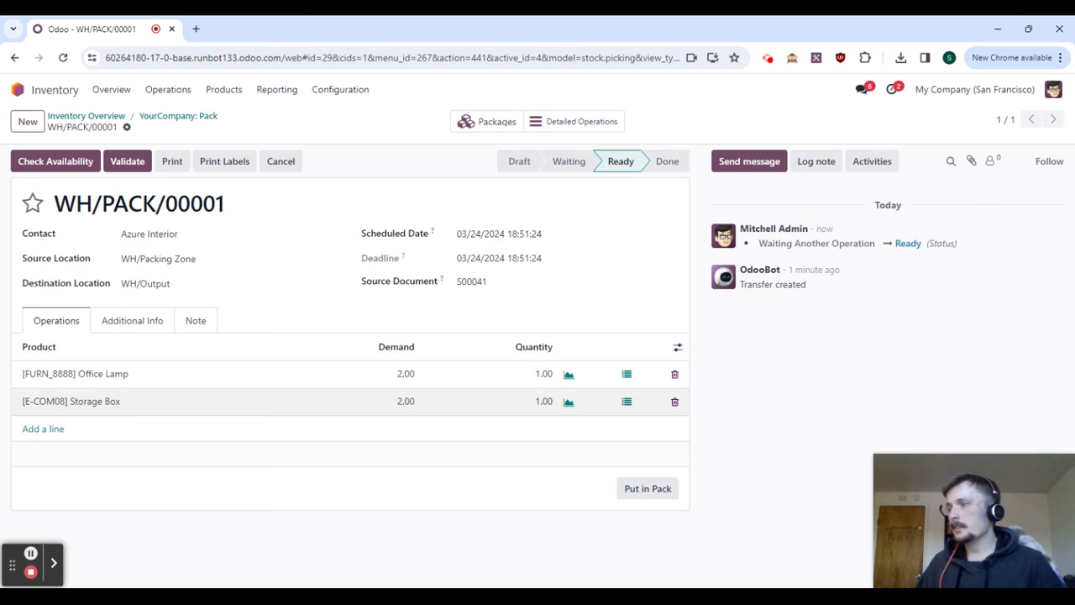
Step: Set the Office Lamp and Storage Box quantities to 2 and put the remaining units in a second FEDEX_BOX pack
{"action": "left_click", "coordinate": [544, 378]}
{"action": "type", "text": "2"}
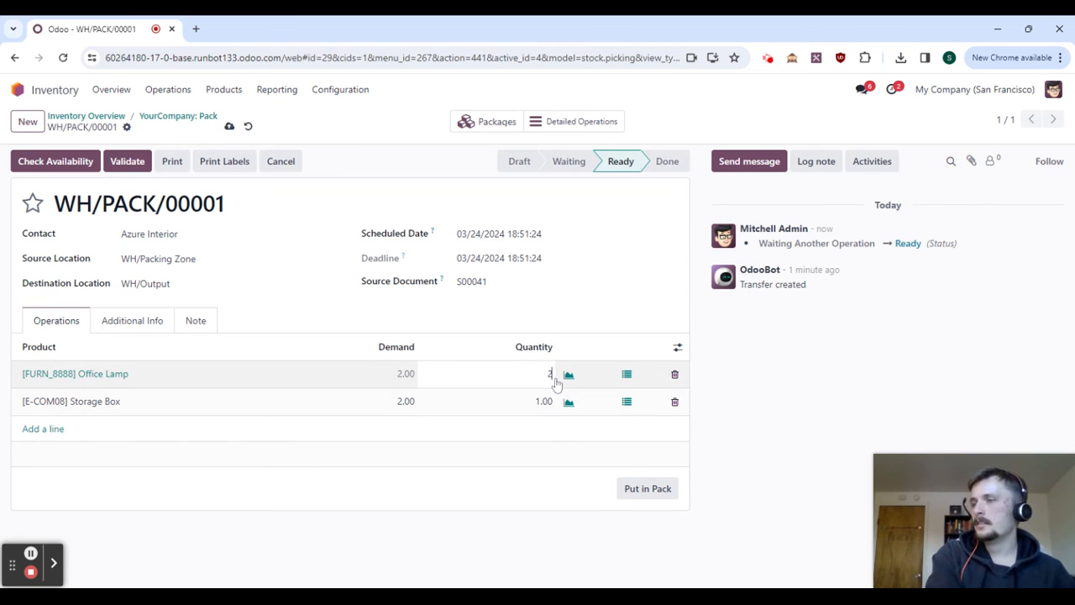
{"action": "left_click", "coordinate": [543, 401]}
{"action": "type", "text": "2"}
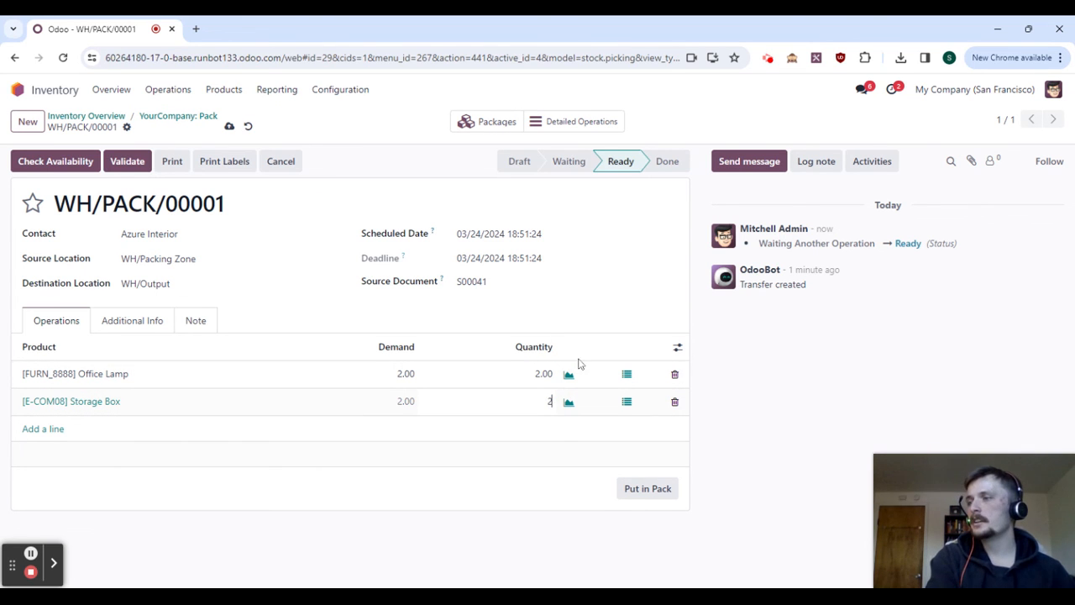
{"action": "left_click", "coordinate": [608, 312]}
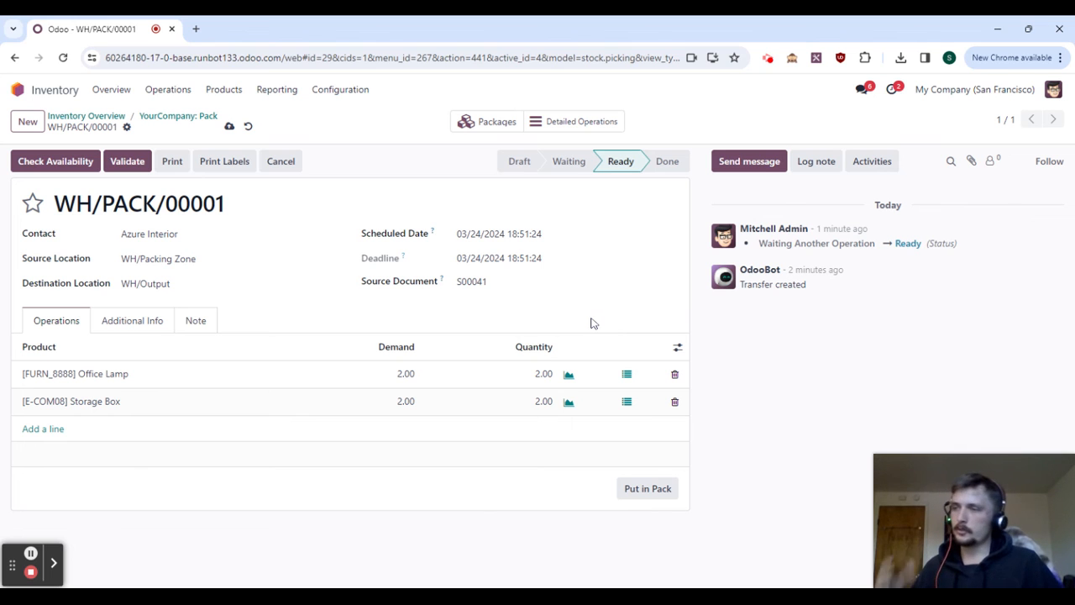
{"action": "left_click", "coordinate": [660, 496]}
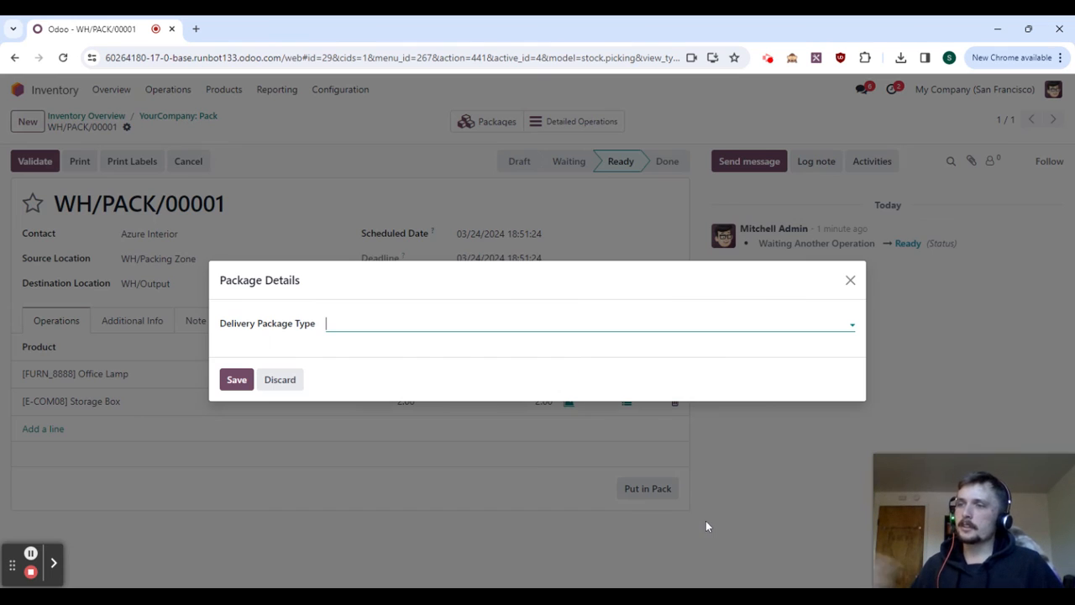
{"action": "left_click", "coordinate": [336, 323]}
{"action": "left_click", "coordinate": [372, 348]}
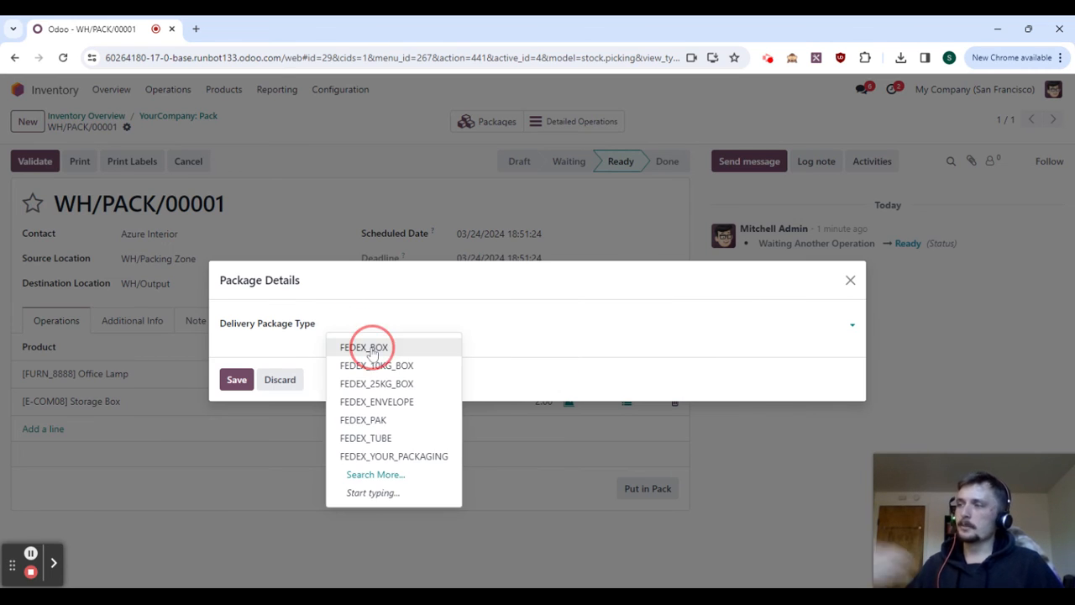
{"action": "left_click", "coordinate": [236, 392]}
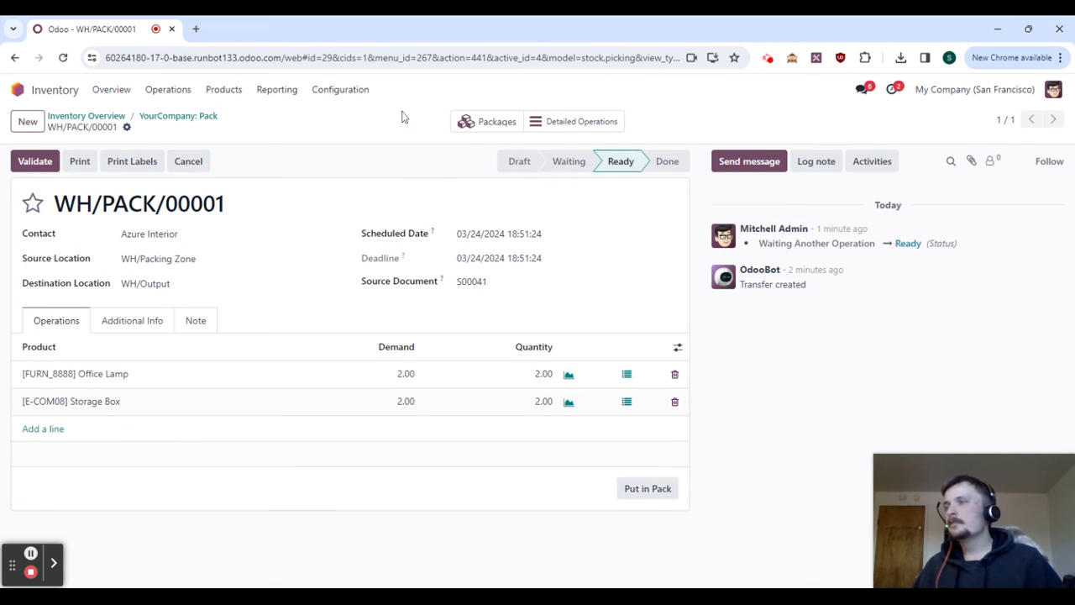
Step: Review the transfer's packages, including the record of PACK0000001, and return to WH/PACK/00001
{"action": "left_click", "coordinate": [464, 121]}
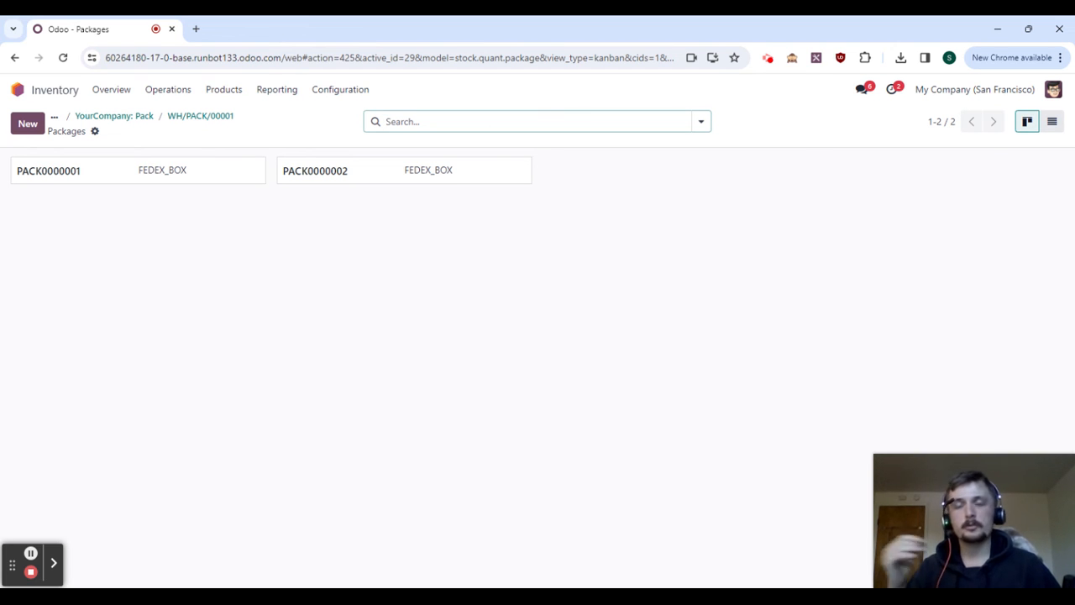
{"action": "left_click", "coordinate": [157, 170]}
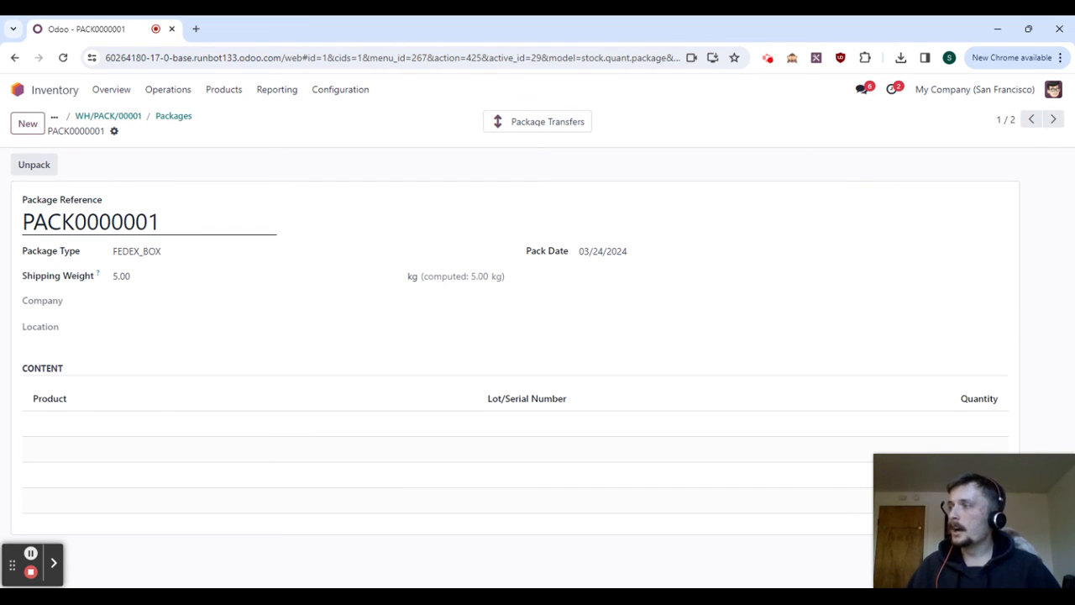
{"action": "left_click_drag", "start_coordinate": [160, 222], "coordinate": [21, 222]}
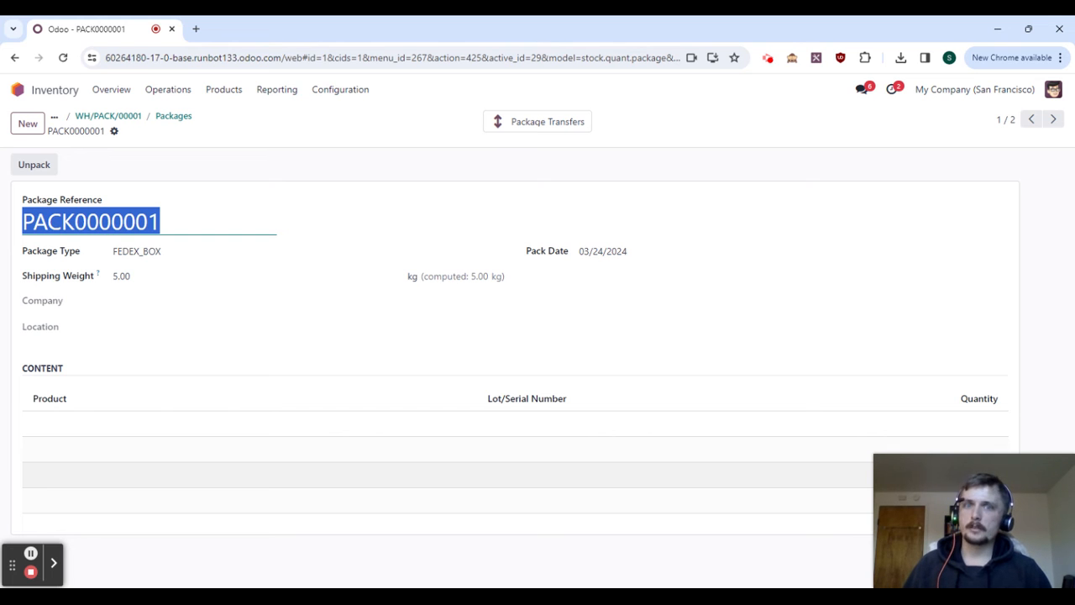
{"action": "left_click", "coordinate": [483, 353]}
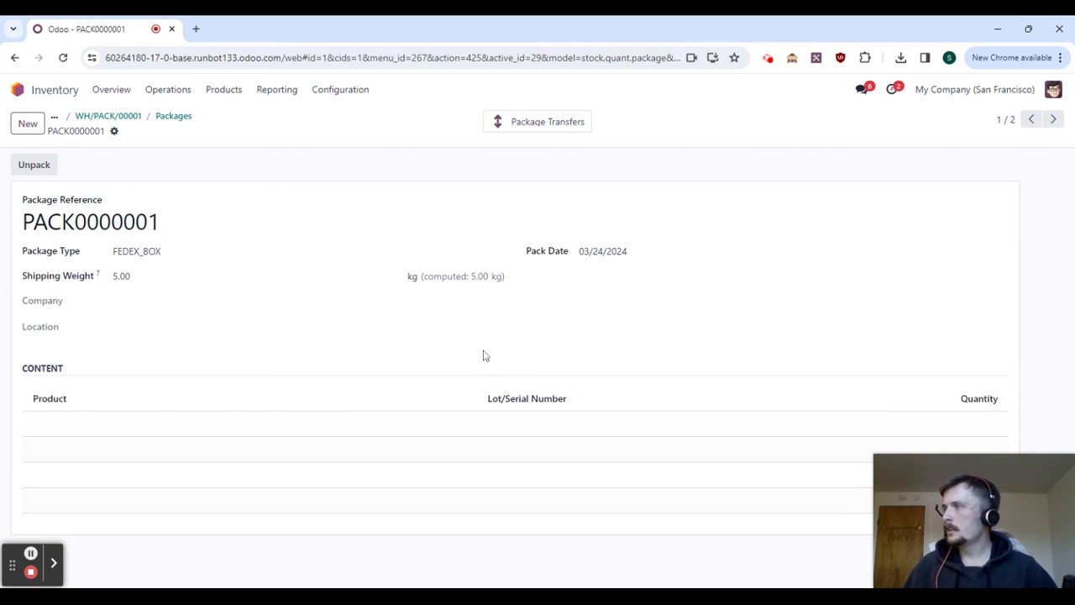
{"action": "left_click", "coordinate": [173, 116]}
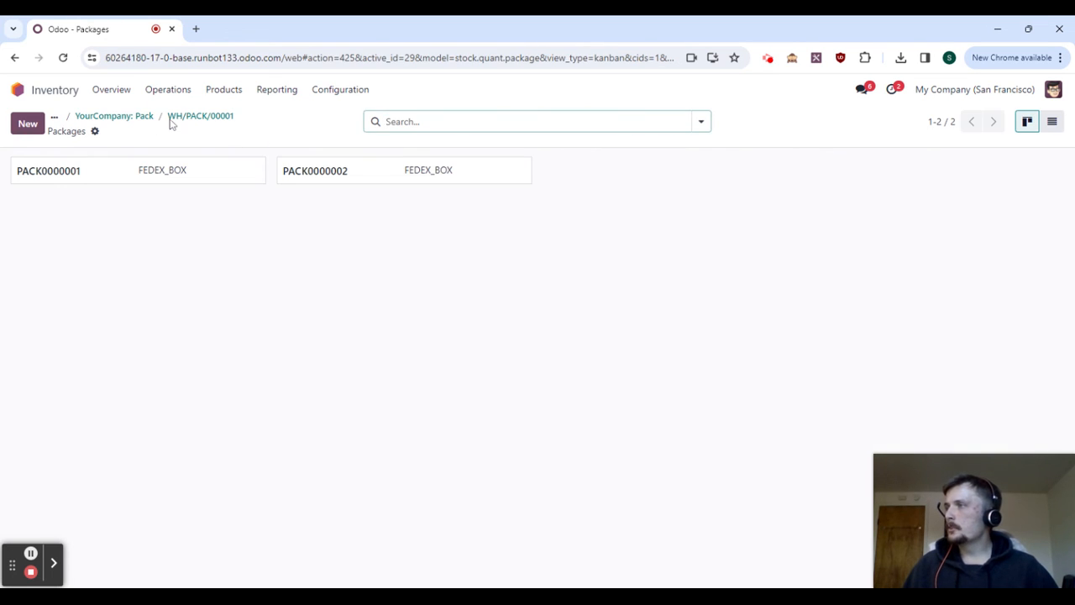
{"action": "left_click", "coordinate": [192, 120]}
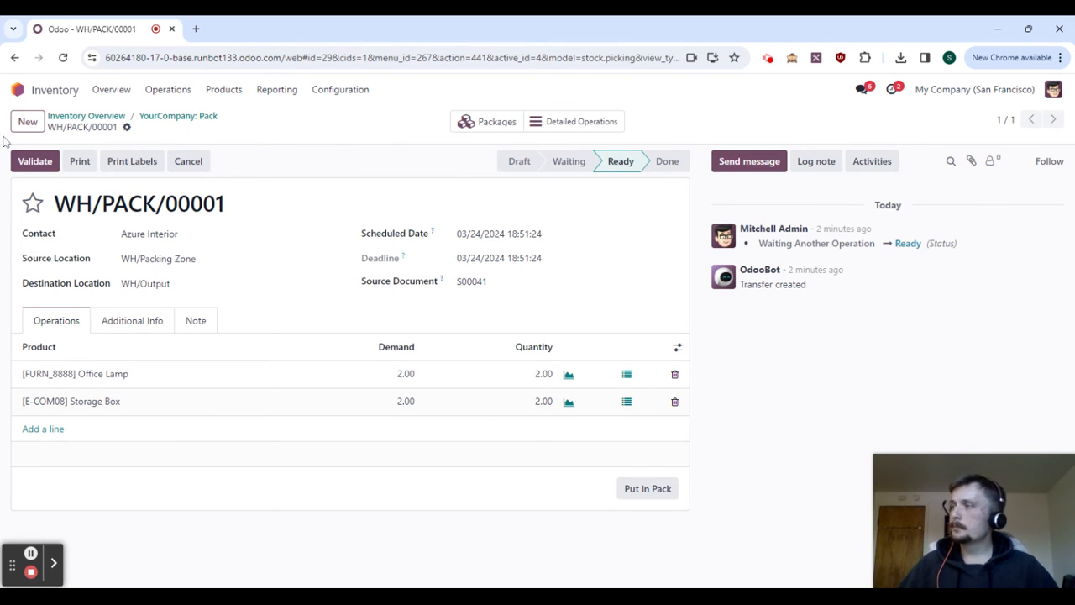
Step: Validate the packing transfer WH/PACK/00001 and check the contents of package PACK0000001
{"action": "left_click", "coordinate": [34, 161]}
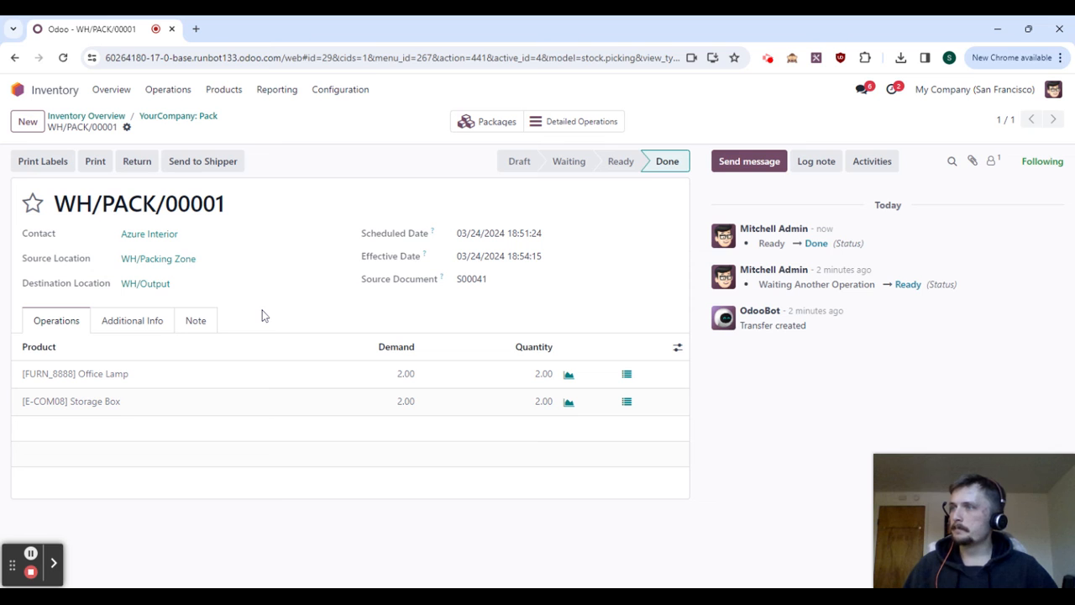
{"action": "left_click", "coordinate": [486, 123]}
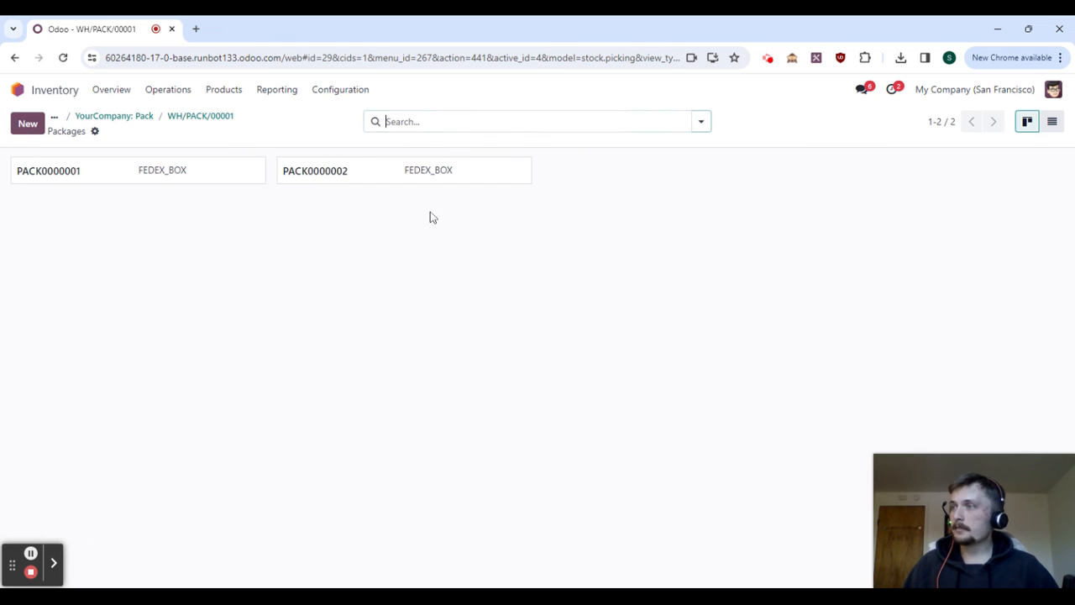
{"action": "left_click", "coordinate": [247, 179]}
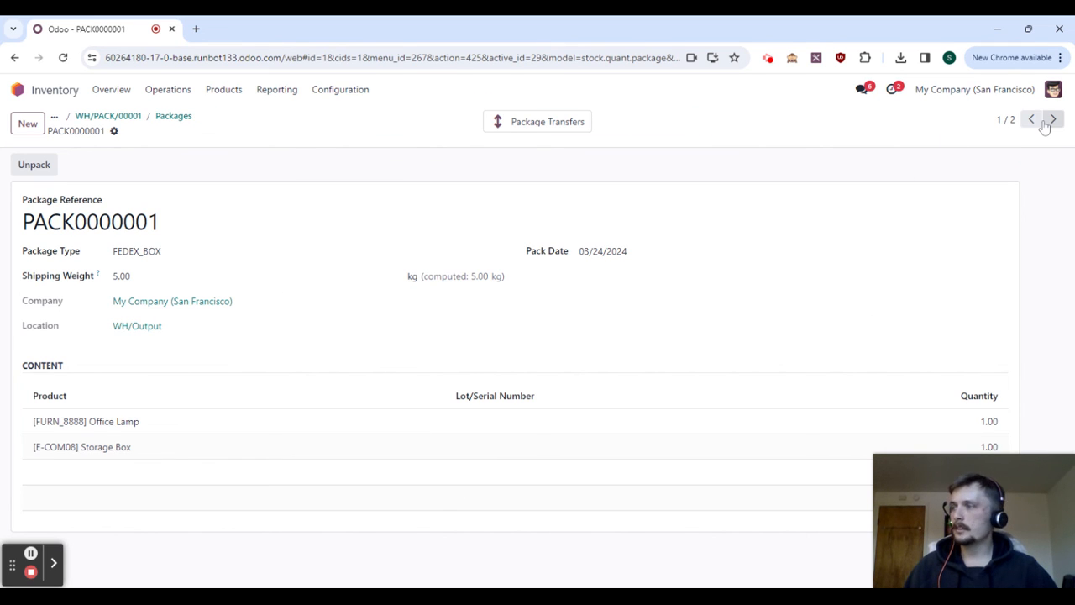
{"action": "left_click", "coordinate": [134, 116]}
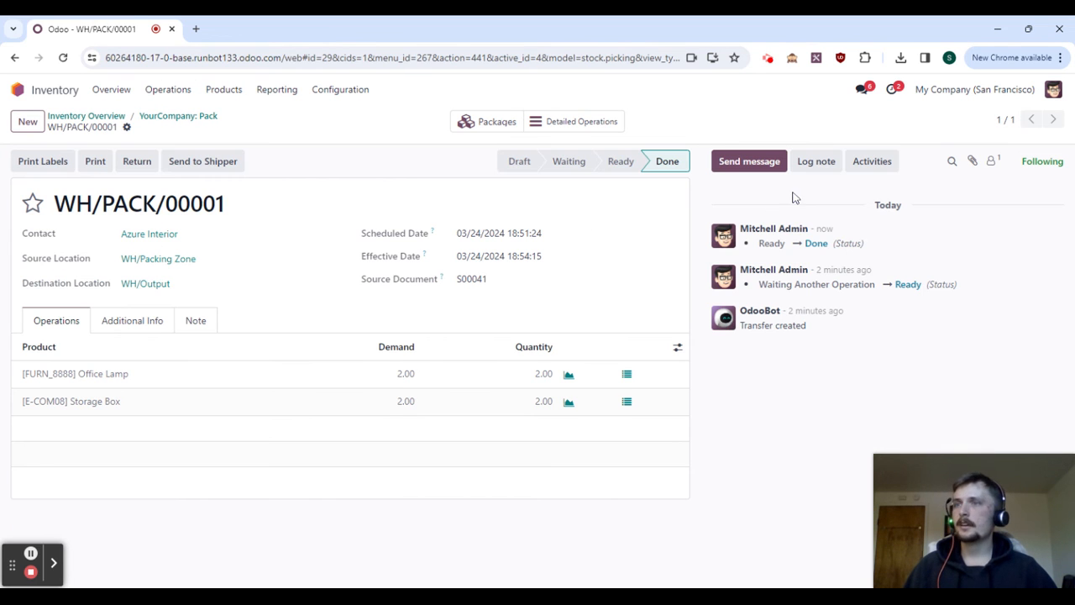
Step: Open delivery order WH/OUT/00015 for S00041 from the delivery orders to process in the inventory overview
{"action": "left_click", "coordinate": [118, 119]}
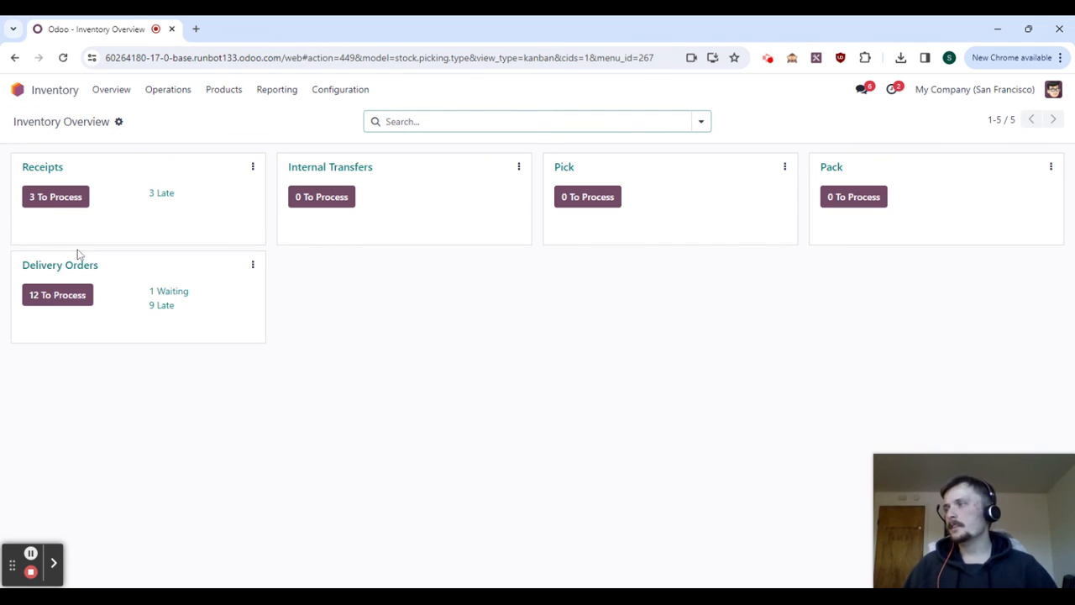
{"action": "left_click", "coordinate": [68, 296]}
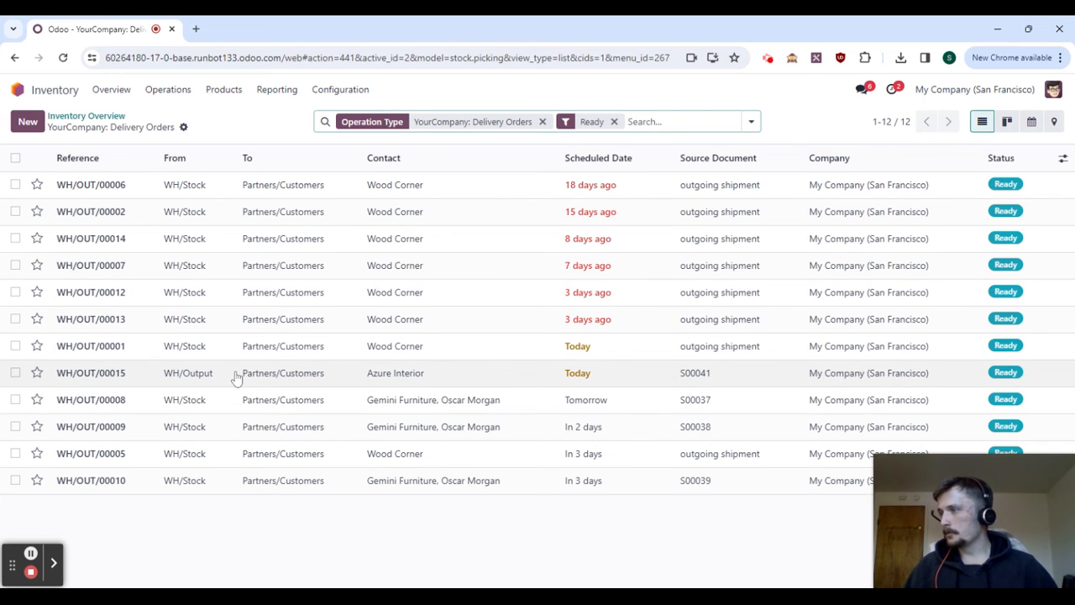
{"action": "left_click", "coordinate": [208, 382]}
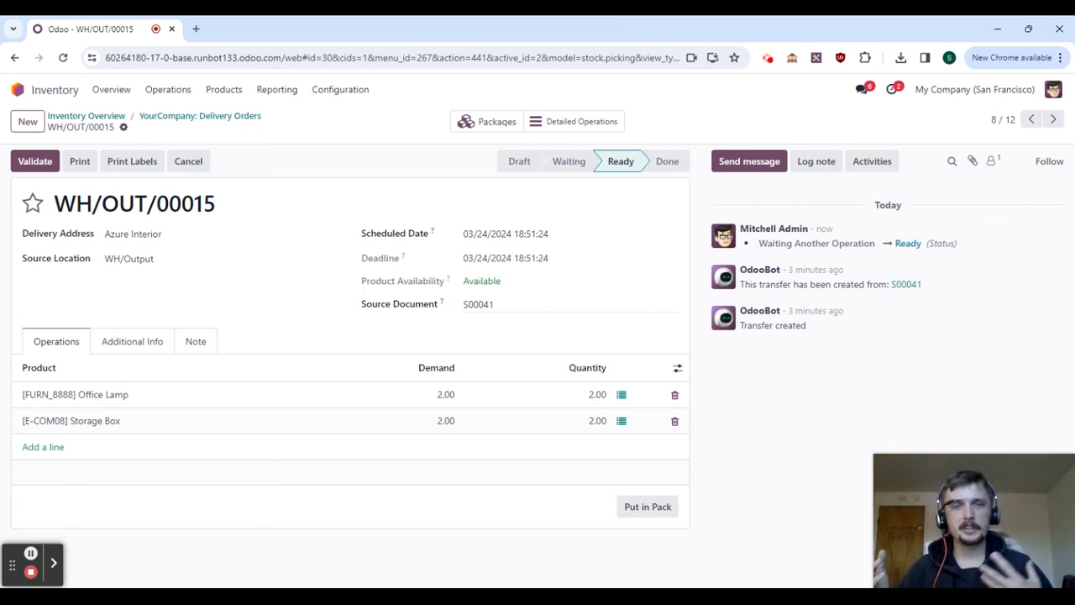
Step: Check the Office Lamp's source and destination packages, validate delivery order WH/OUT/00015 and confirm the SMS notification
{"action": "left_click", "coordinate": [622, 396]}
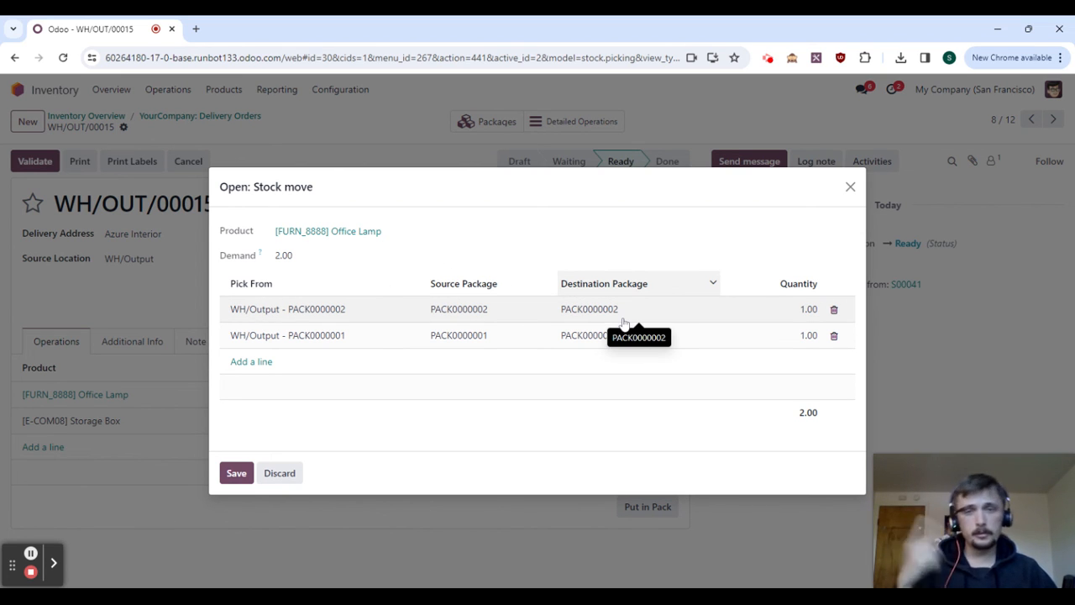
{"action": "left_click", "coordinate": [850, 187]}
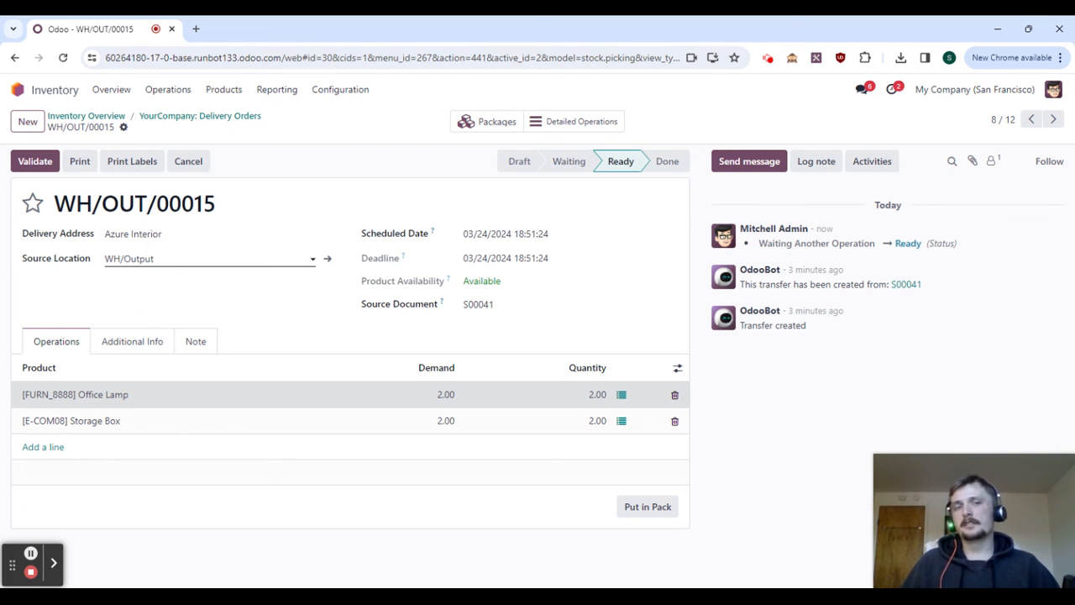
{"action": "left_click", "coordinate": [35, 163]}
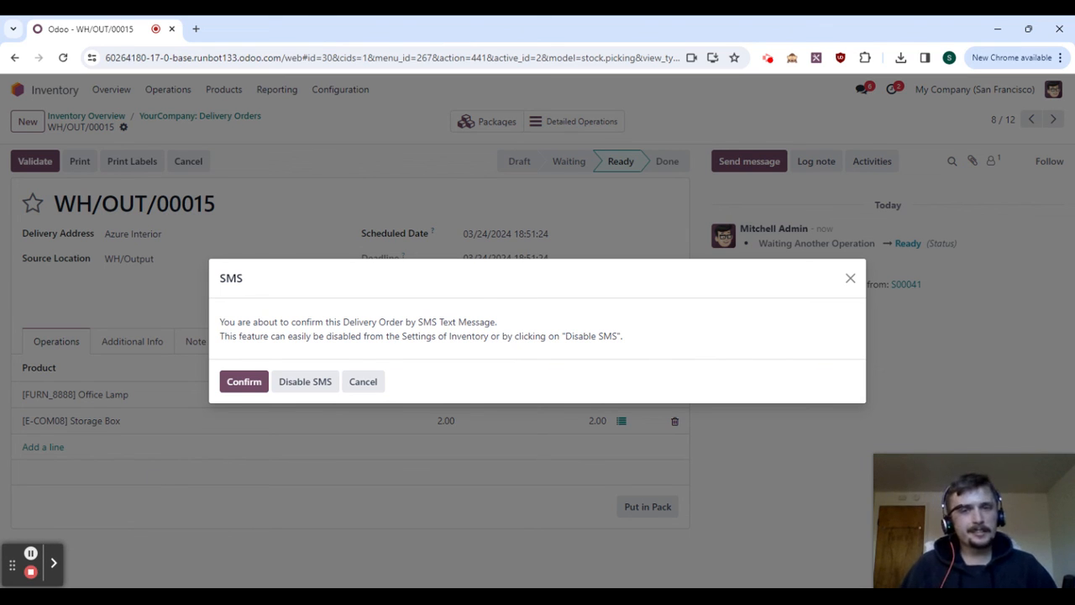
{"action": "left_click", "coordinate": [245, 381]}
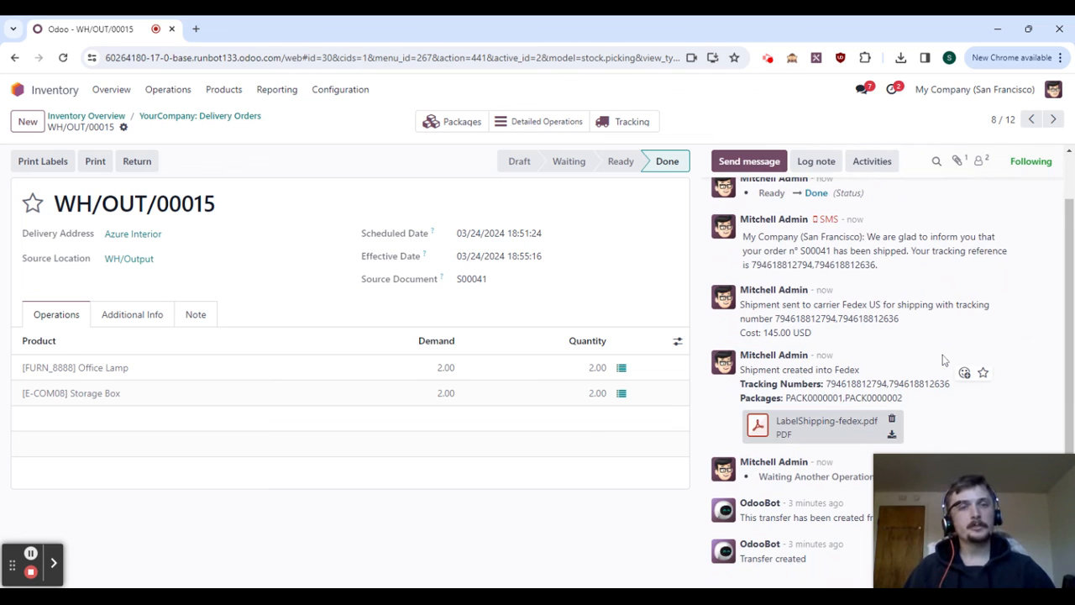
Step: Check the FedEx tracking numbers in the delivery order's log and review both pages of the attached LabelShipping-fedex.pdf
{"action": "left_click_drag", "start_coordinate": [751, 369], "coordinate": [929, 384]}
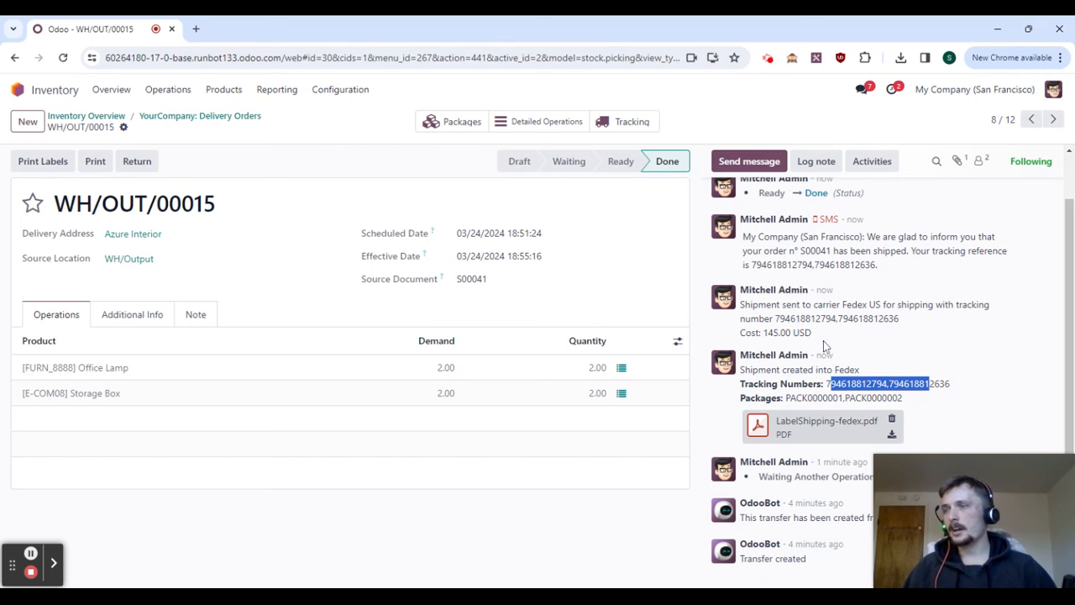
{"action": "left_click", "coordinate": [792, 438]}
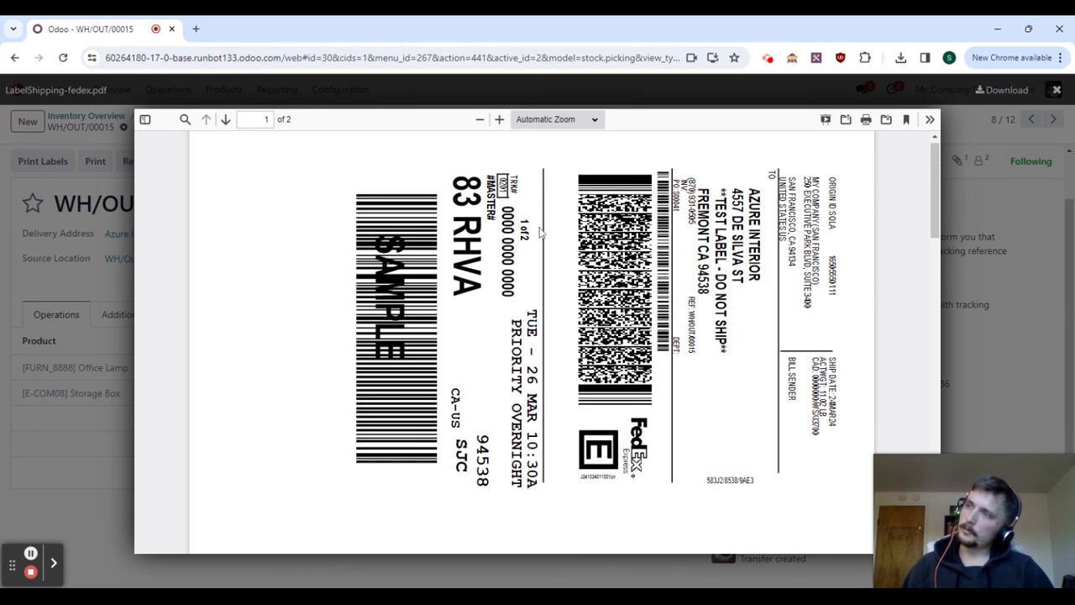
{"action": "scroll", "coordinate": [546, 252], "scroll_direction": "down", "scroll_amount": 8}
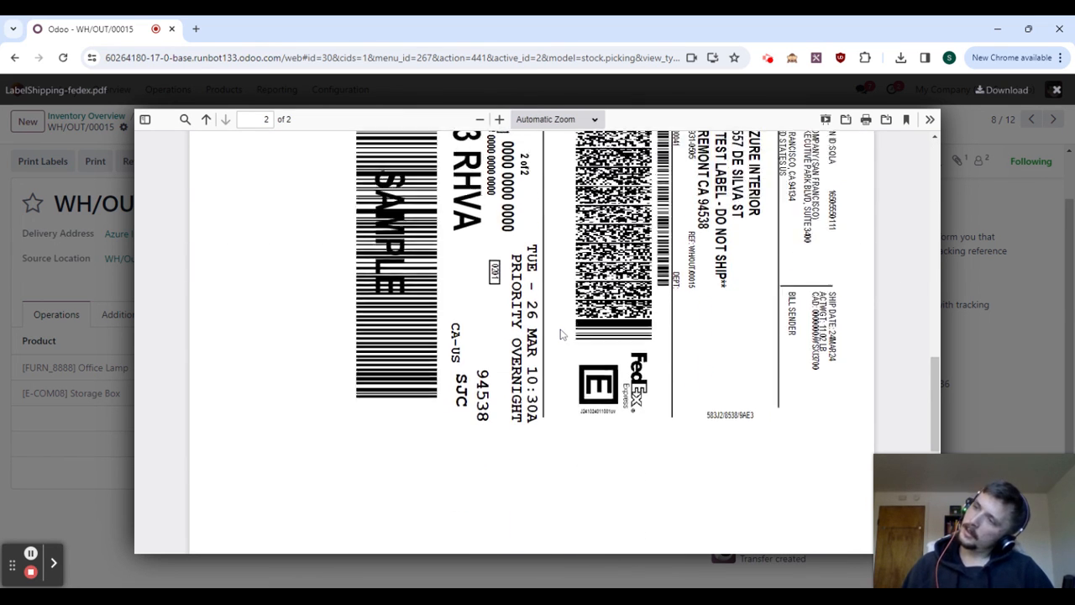
{"action": "scroll", "coordinate": [561, 334], "scroll_direction": "up", "scroll_amount": 1}
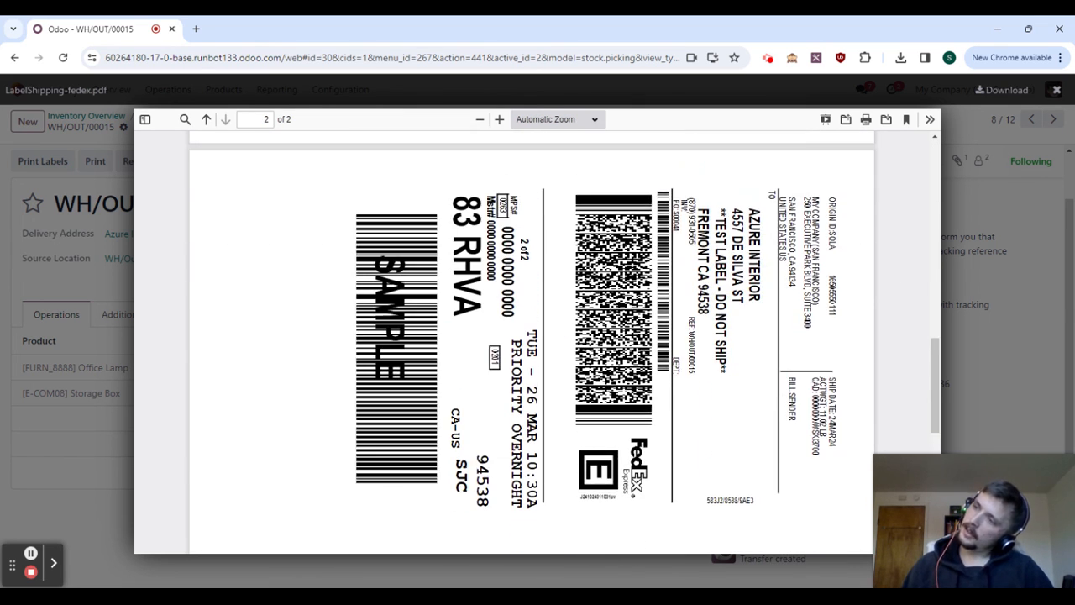
{"action": "left_click", "coordinate": [984, 194]}
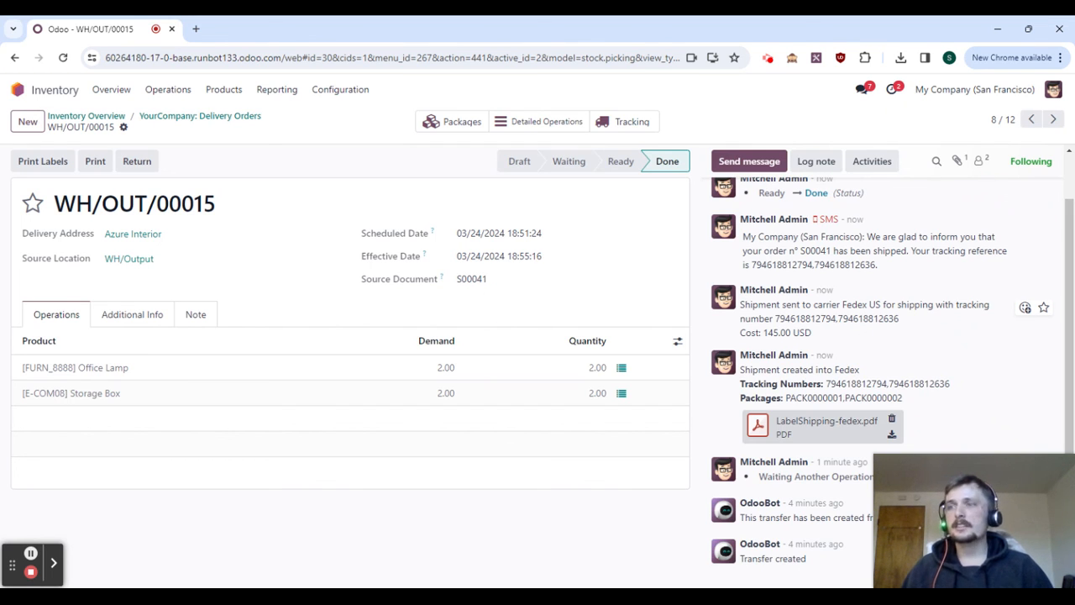
Step: Review the logged carrier and SMS shipping messages, check the shipment on the FedEx tracking site, and return to the delivery order
{"action": "left_click_drag", "start_coordinate": [889, 319], "coordinate": [759, 304]}
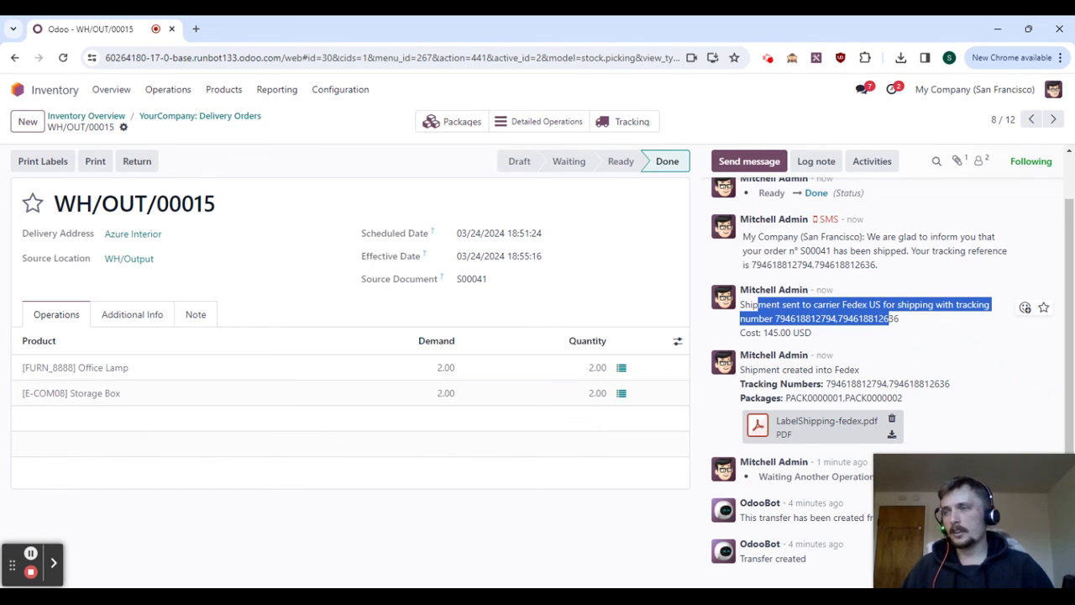
{"action": "scroll", "coordinate": [810, 334], "scroll_direction": "up", "scroll_amount": 1}
{"action": "left_click_drag", "start_coordinate": [890, 315], "coordinate": [722, 271]}
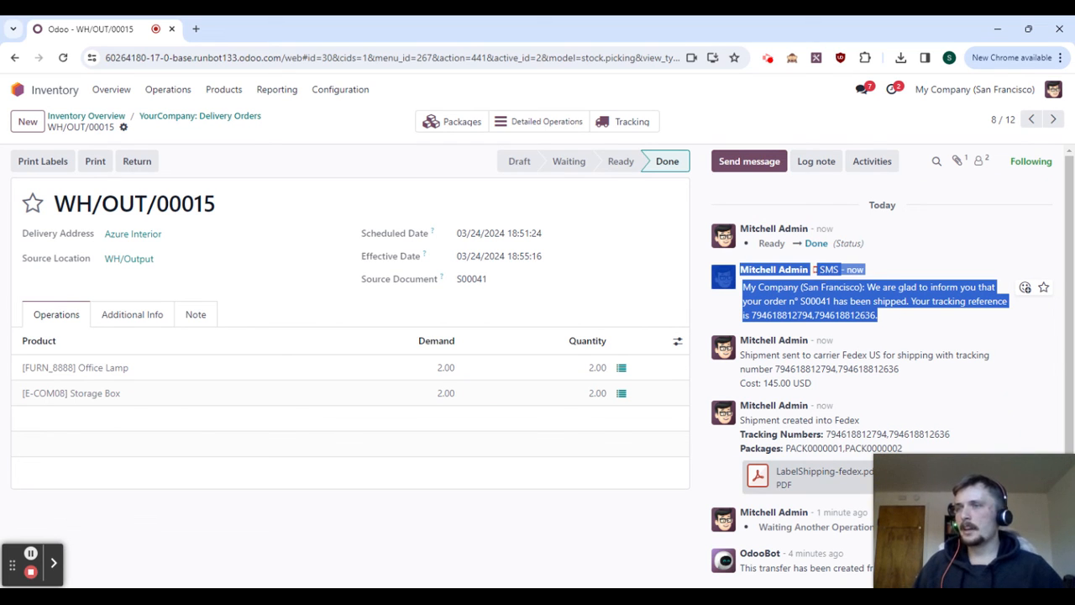
{"action": "left_click", "coordinate": [655, 128]}
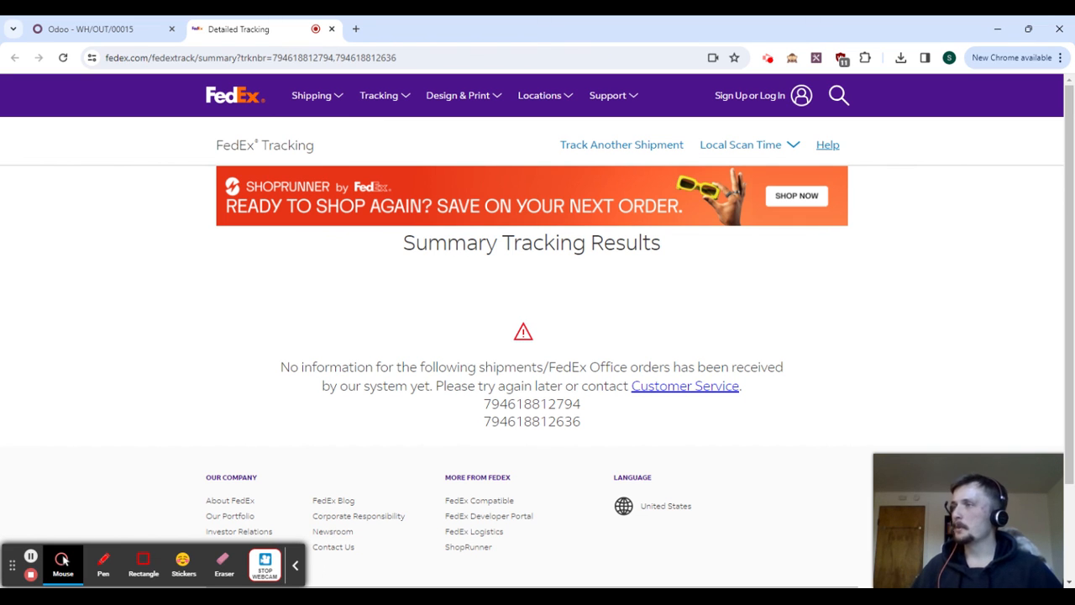
{"action": "left_click", "coordinate": [331, 28]}
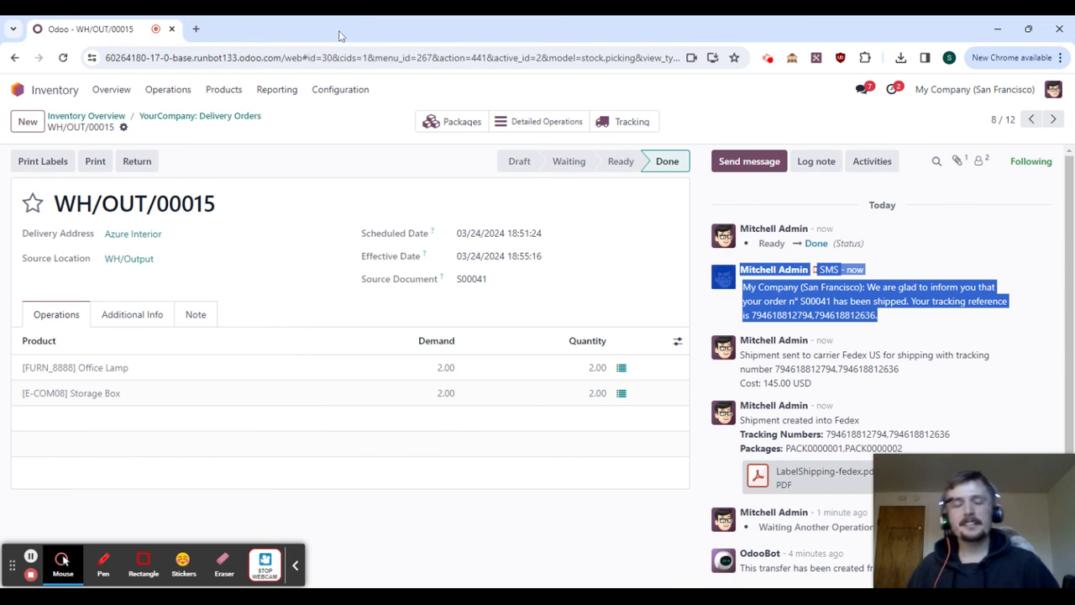